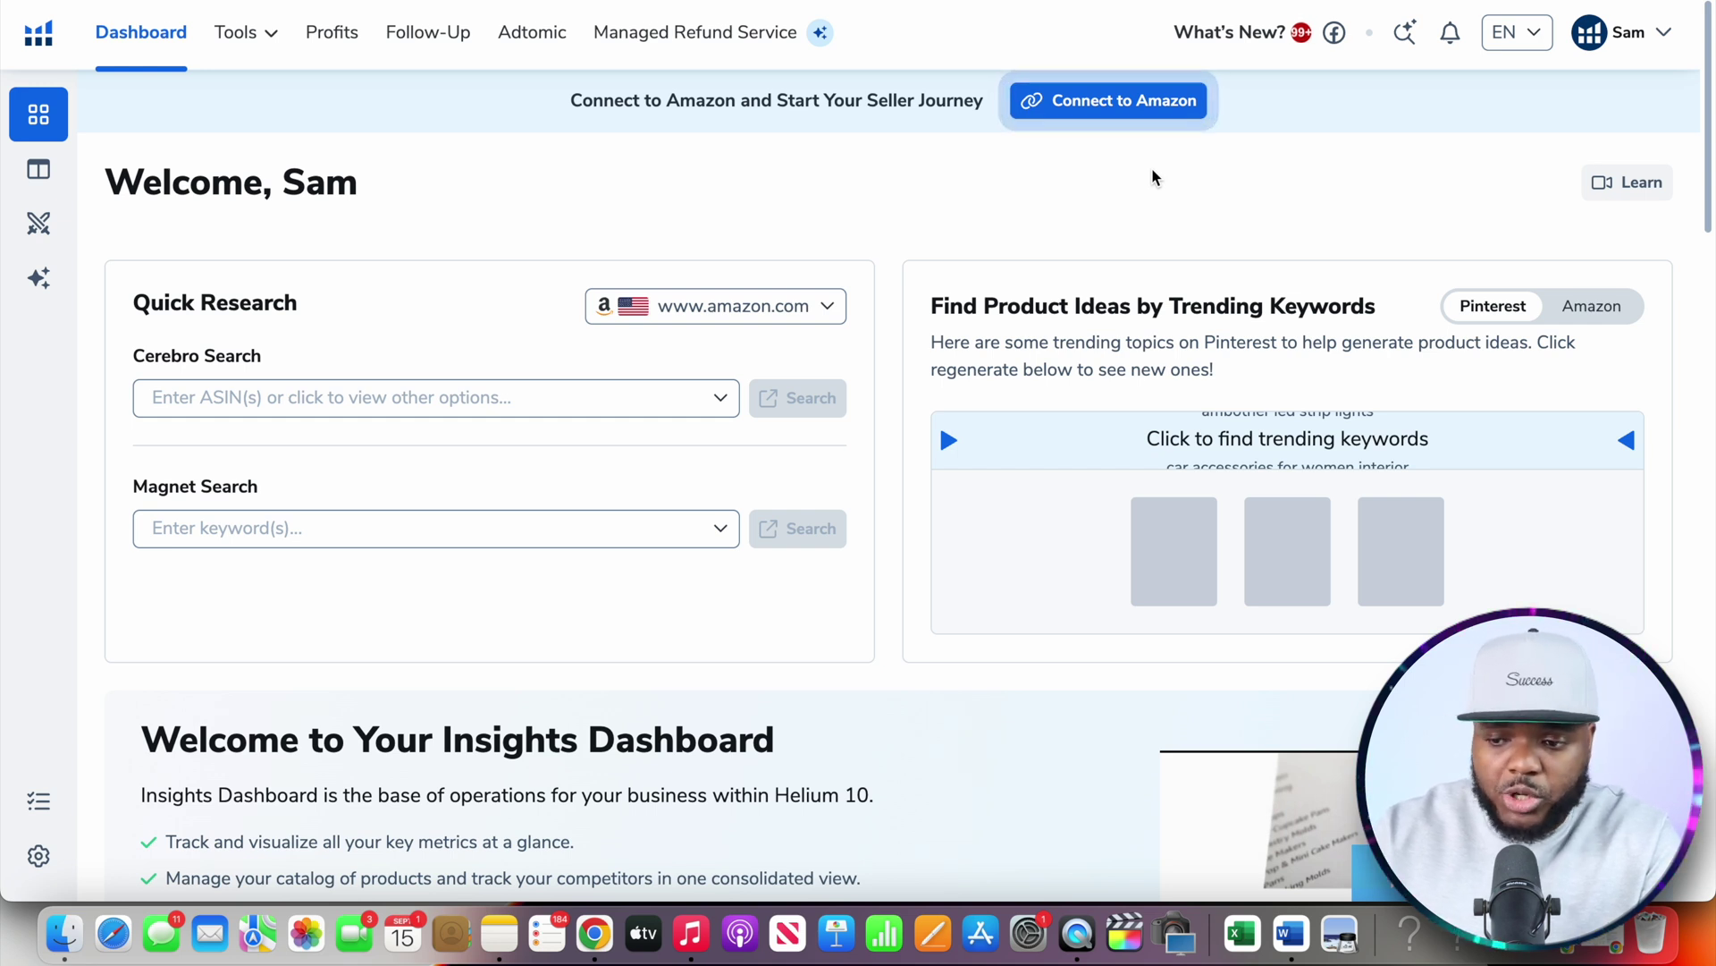
{"action": "left_click", "coordinate": [238, 34]}
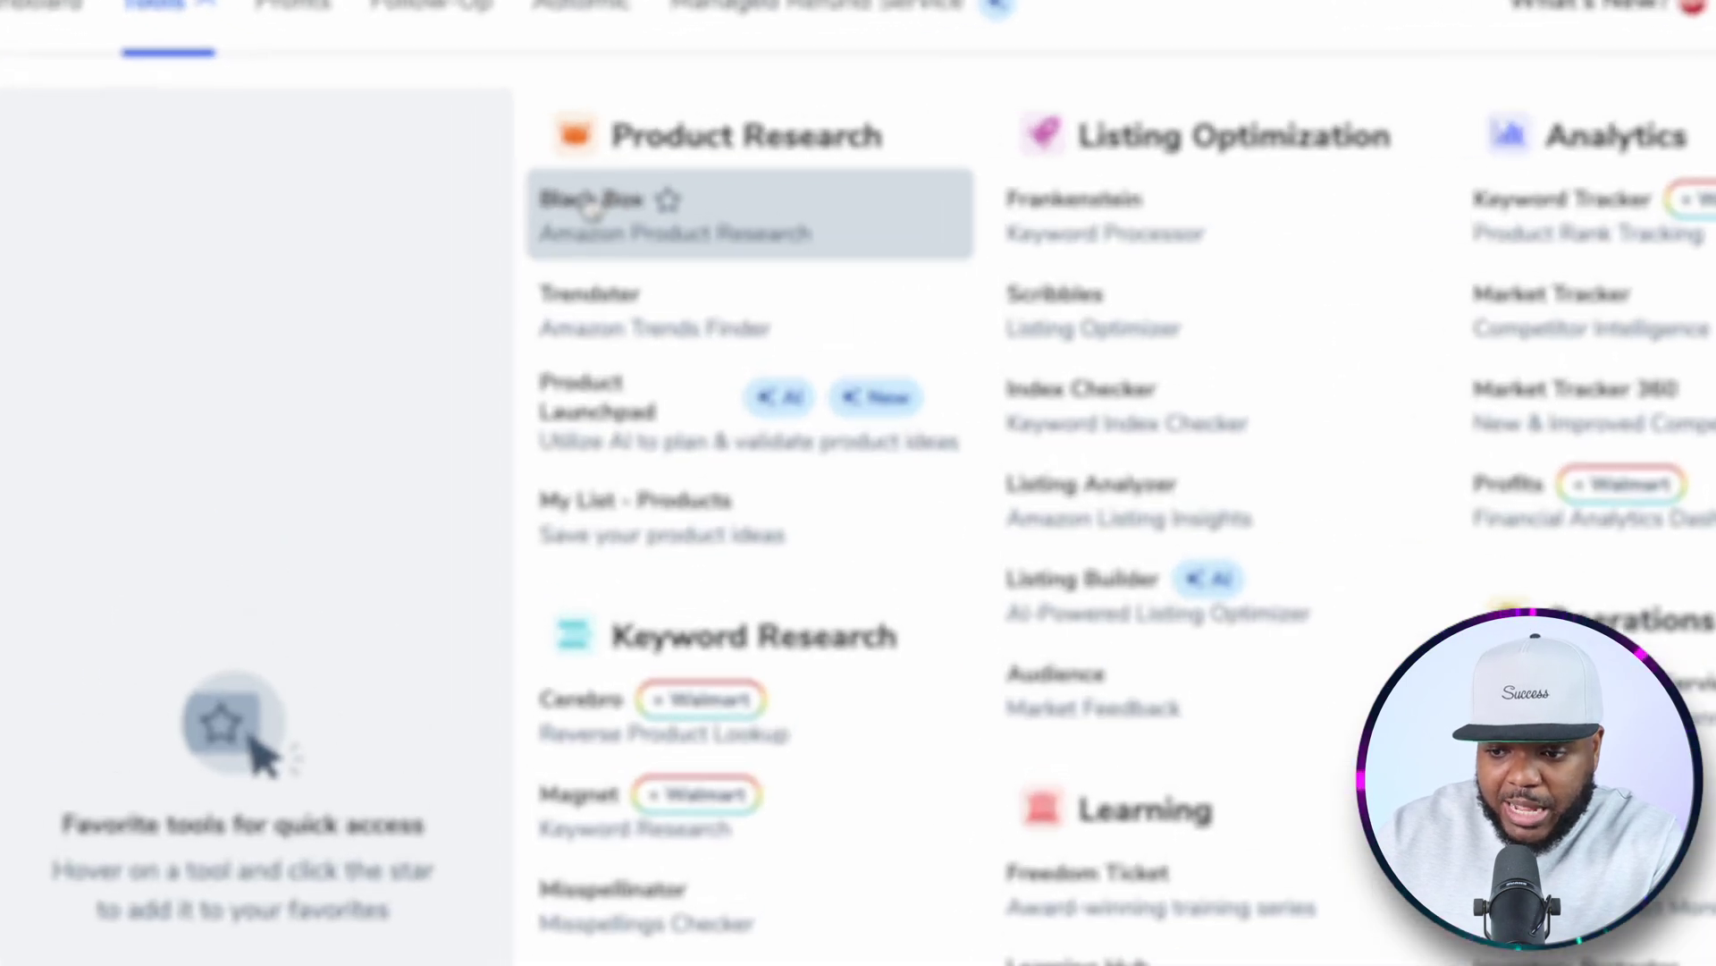
{"action": "left_click", "coordinate": [590, 206]}
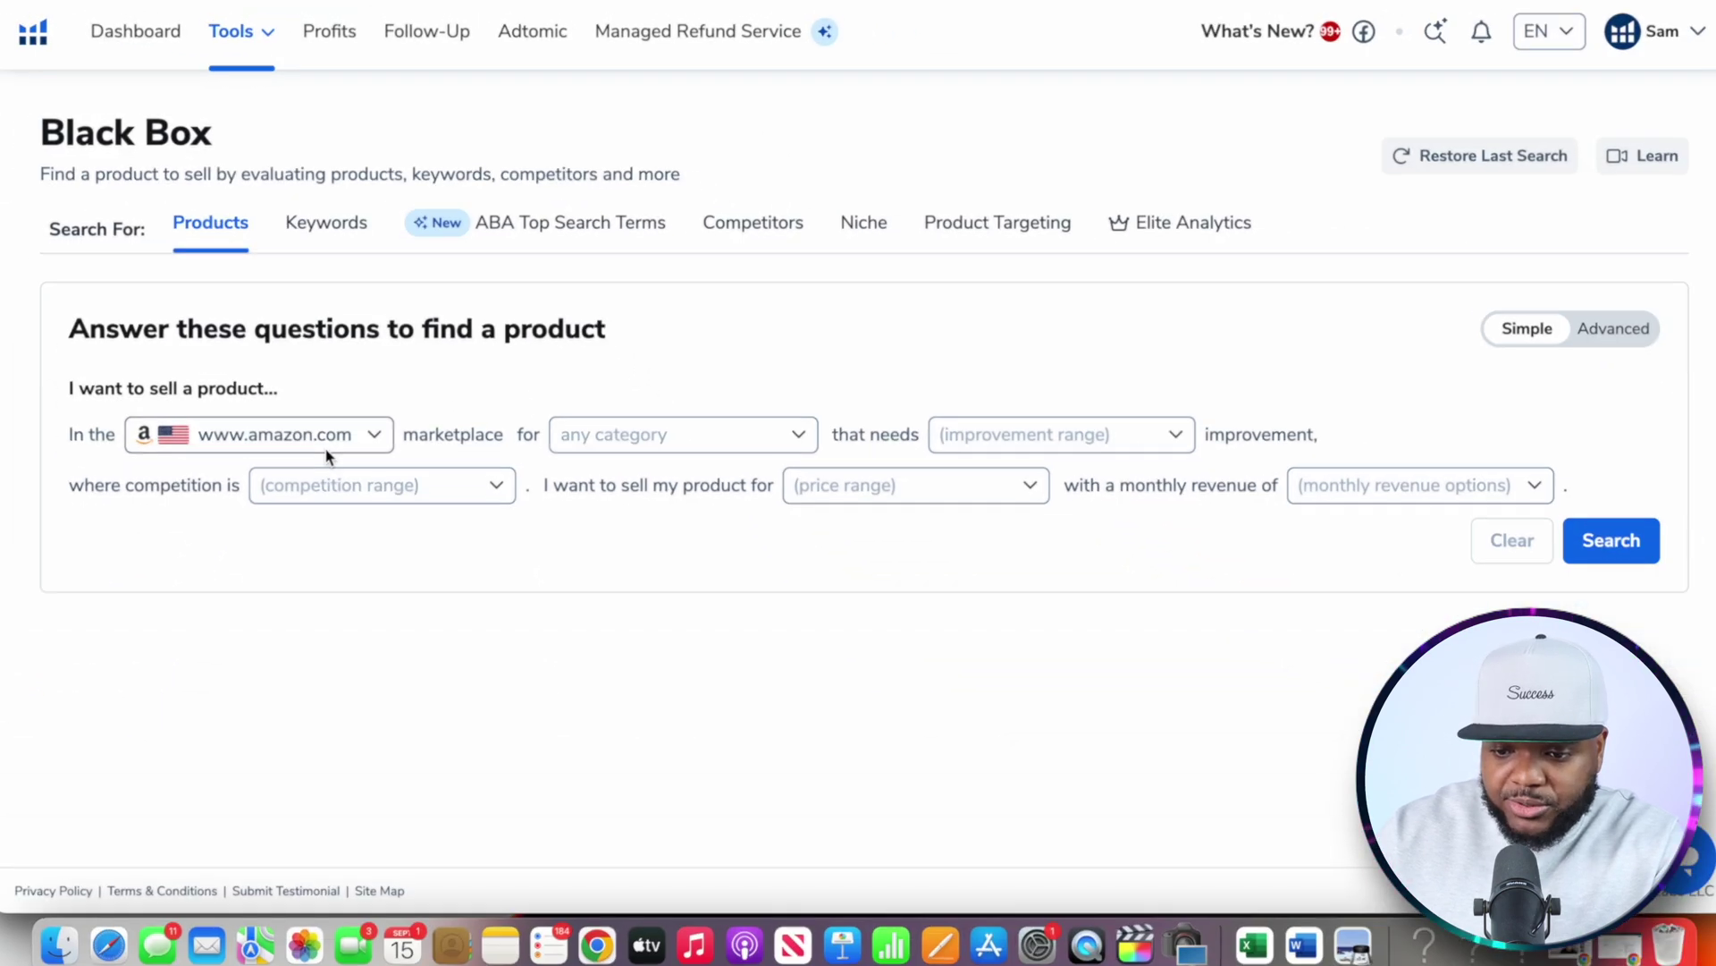
{"action": "left_click", "coordinate": [320, 436]}
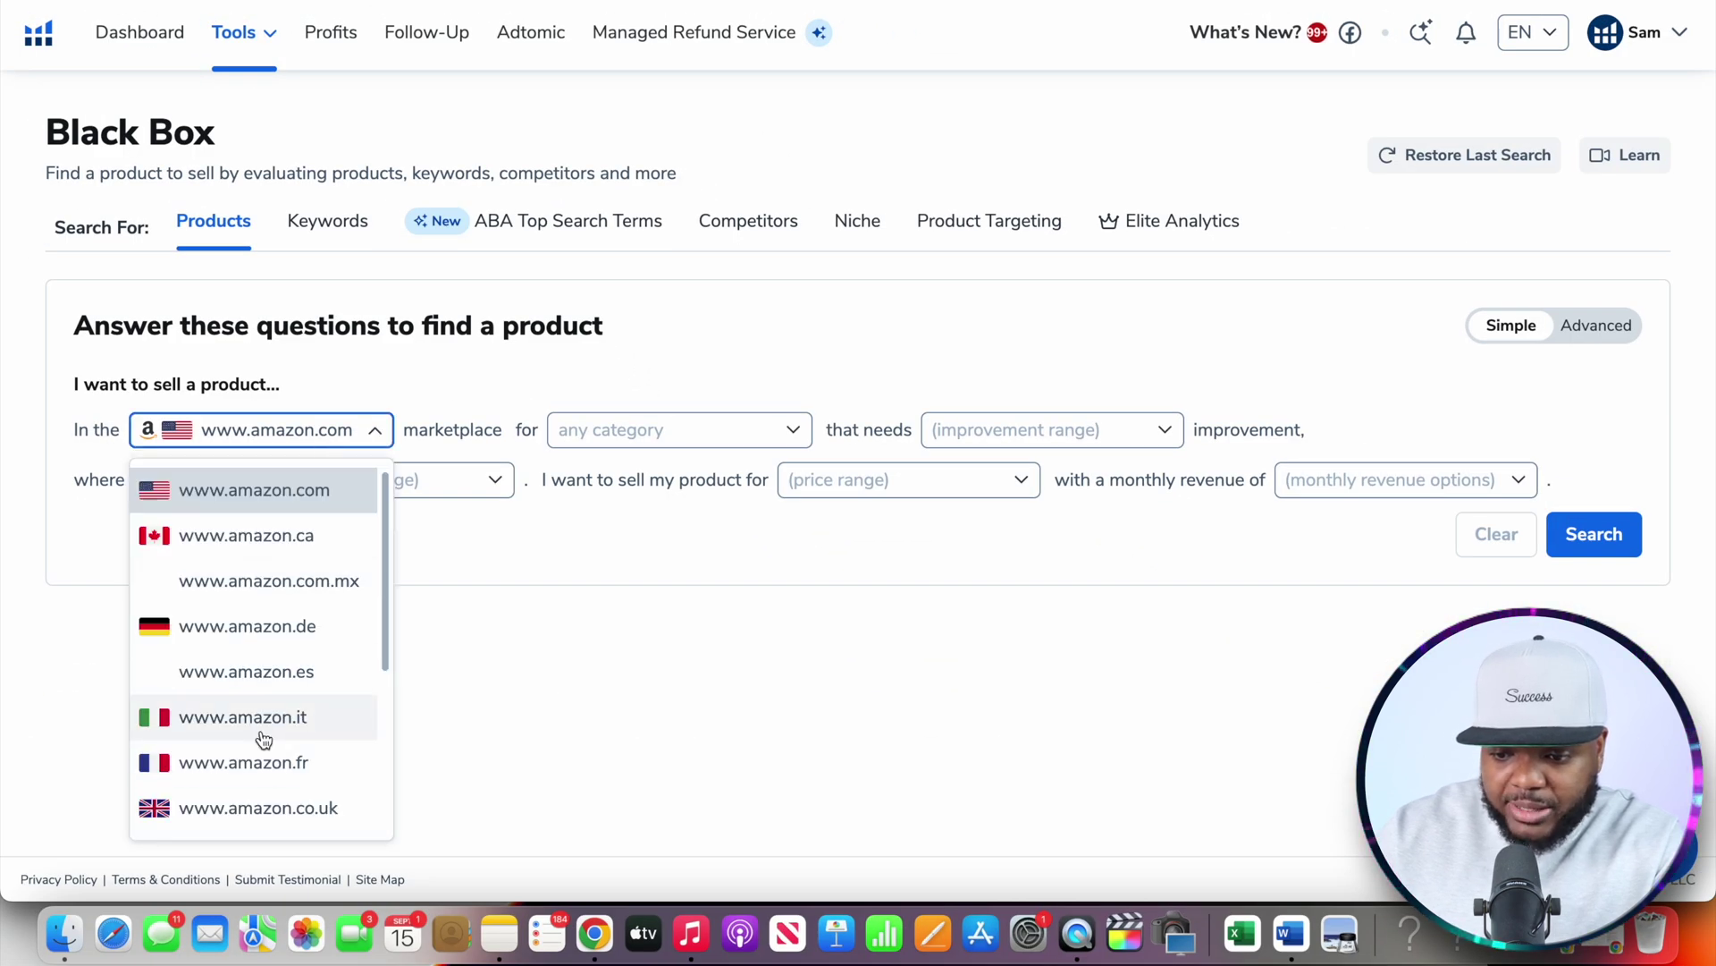
{"action": "scroll", "coordinate": [264, 738], "scroll_direction": "down", "scroll_amount": 3}
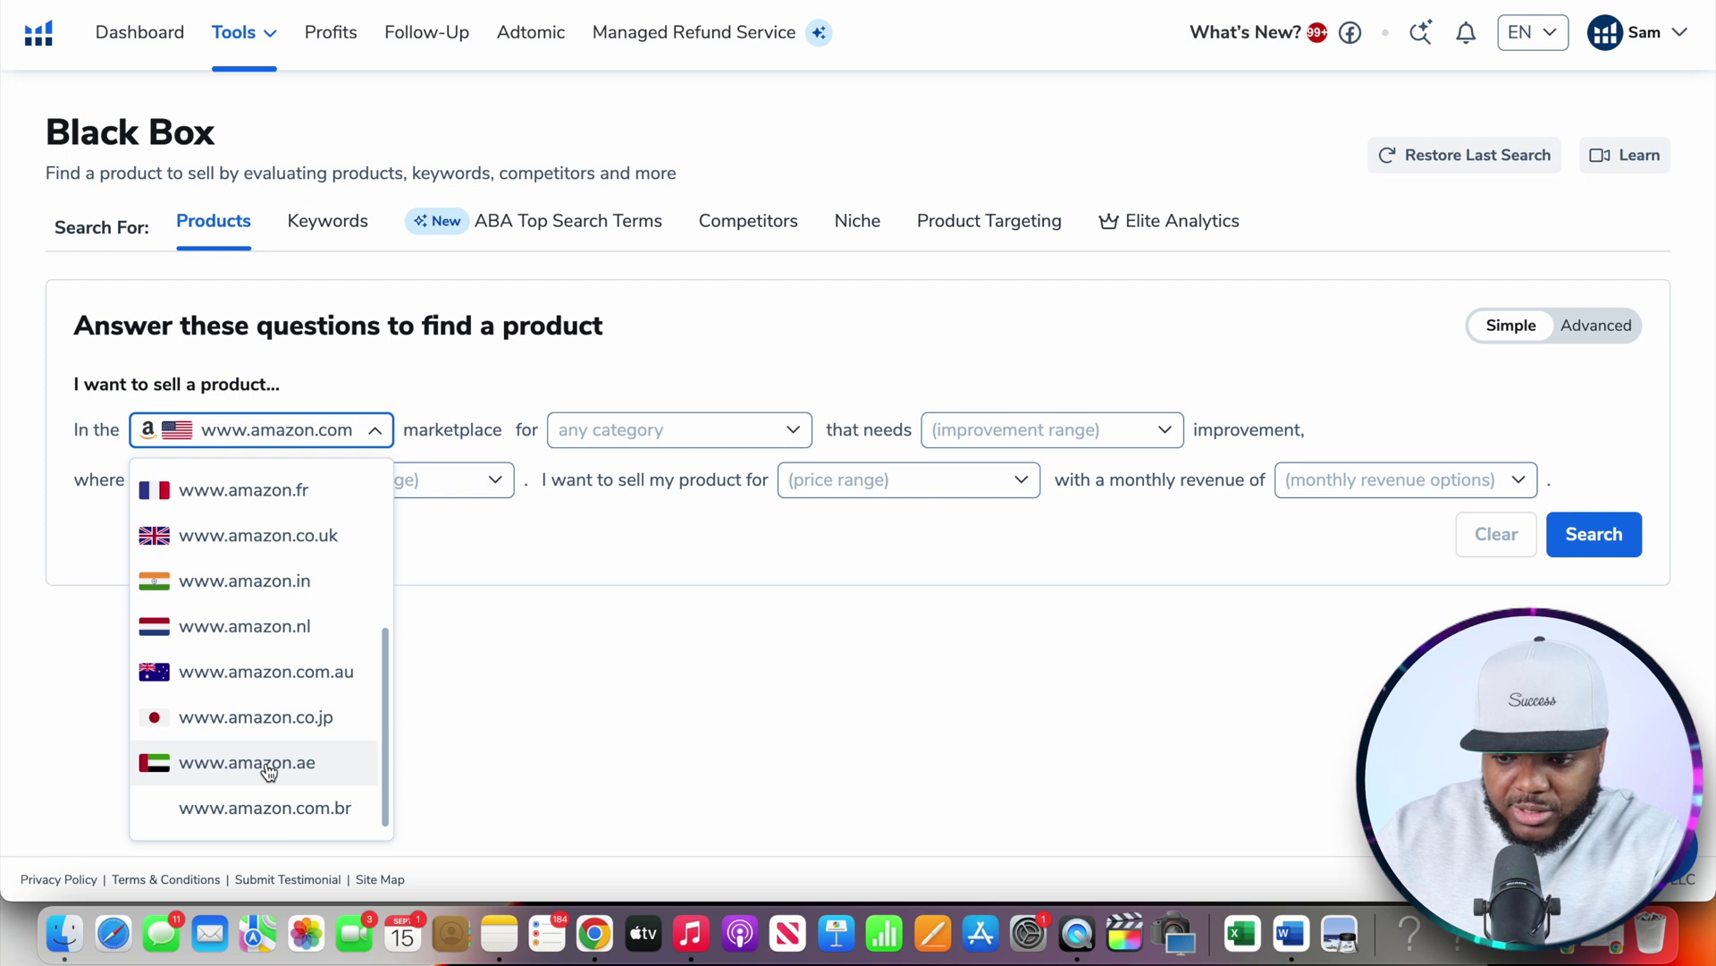
{"action": "scroll", "coordinate": [269, 771], "scroll_direction": "up", "scroll_amount": 3}
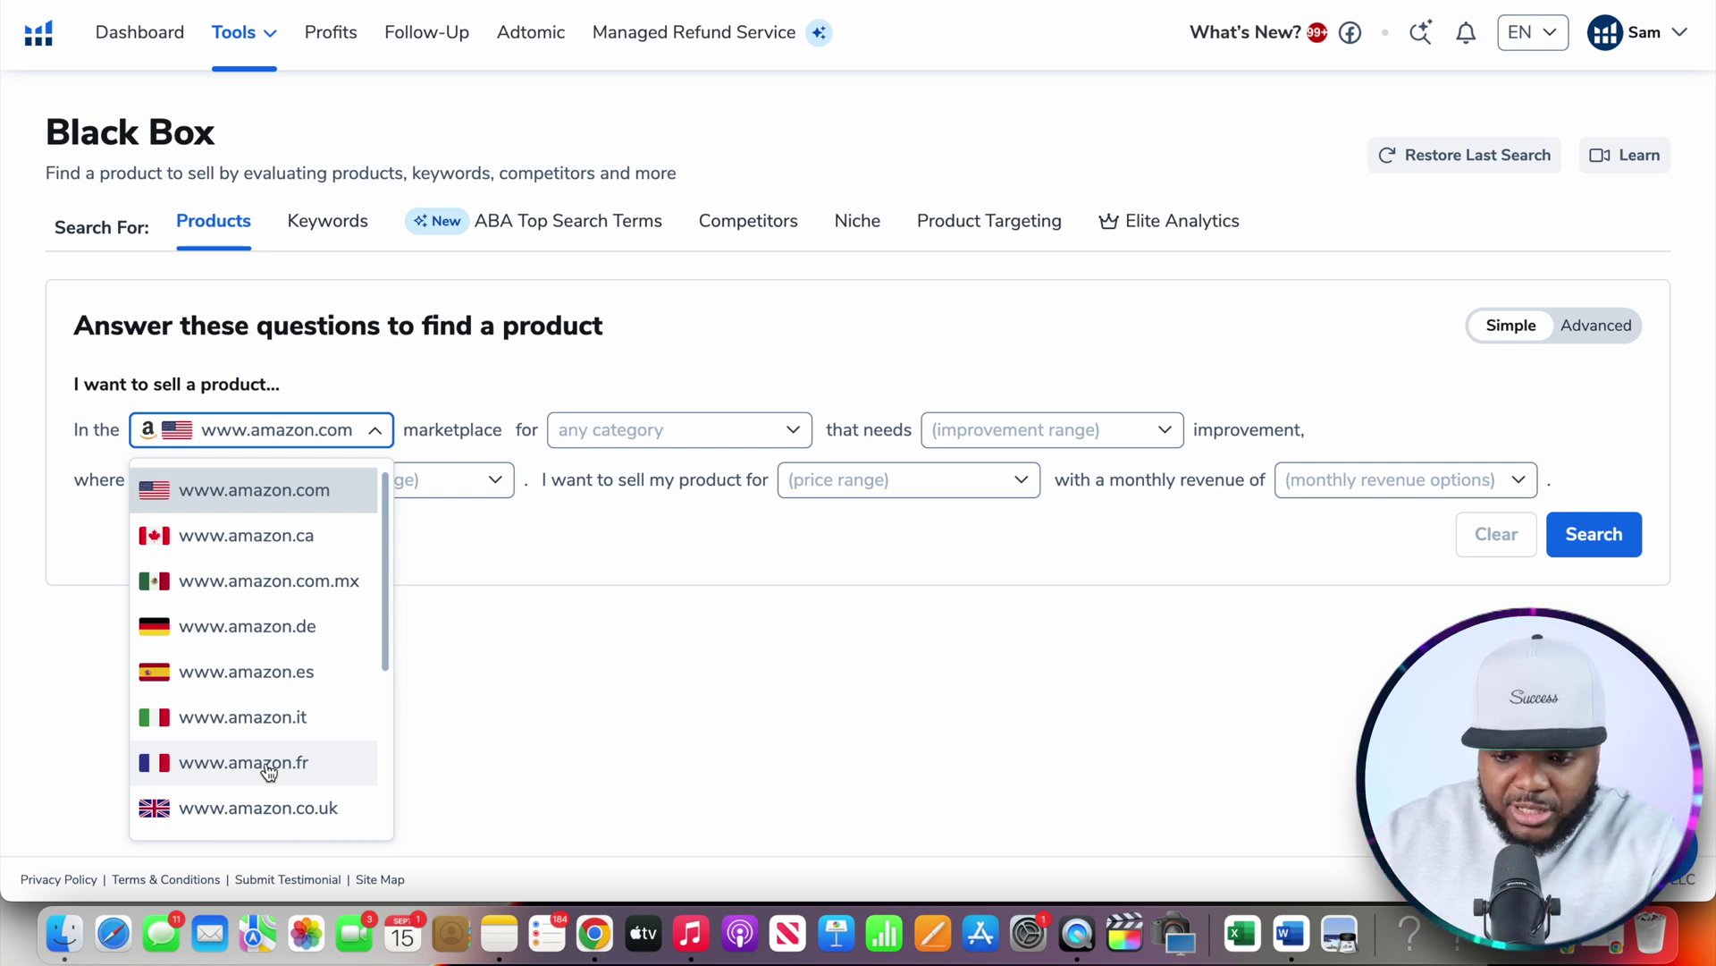
{"action": "left_click", "coordinate": [231, 505]}
Choose Pet Supplies as the product category for the search
{"action": "left_click", "coordinate": [720, 438]}
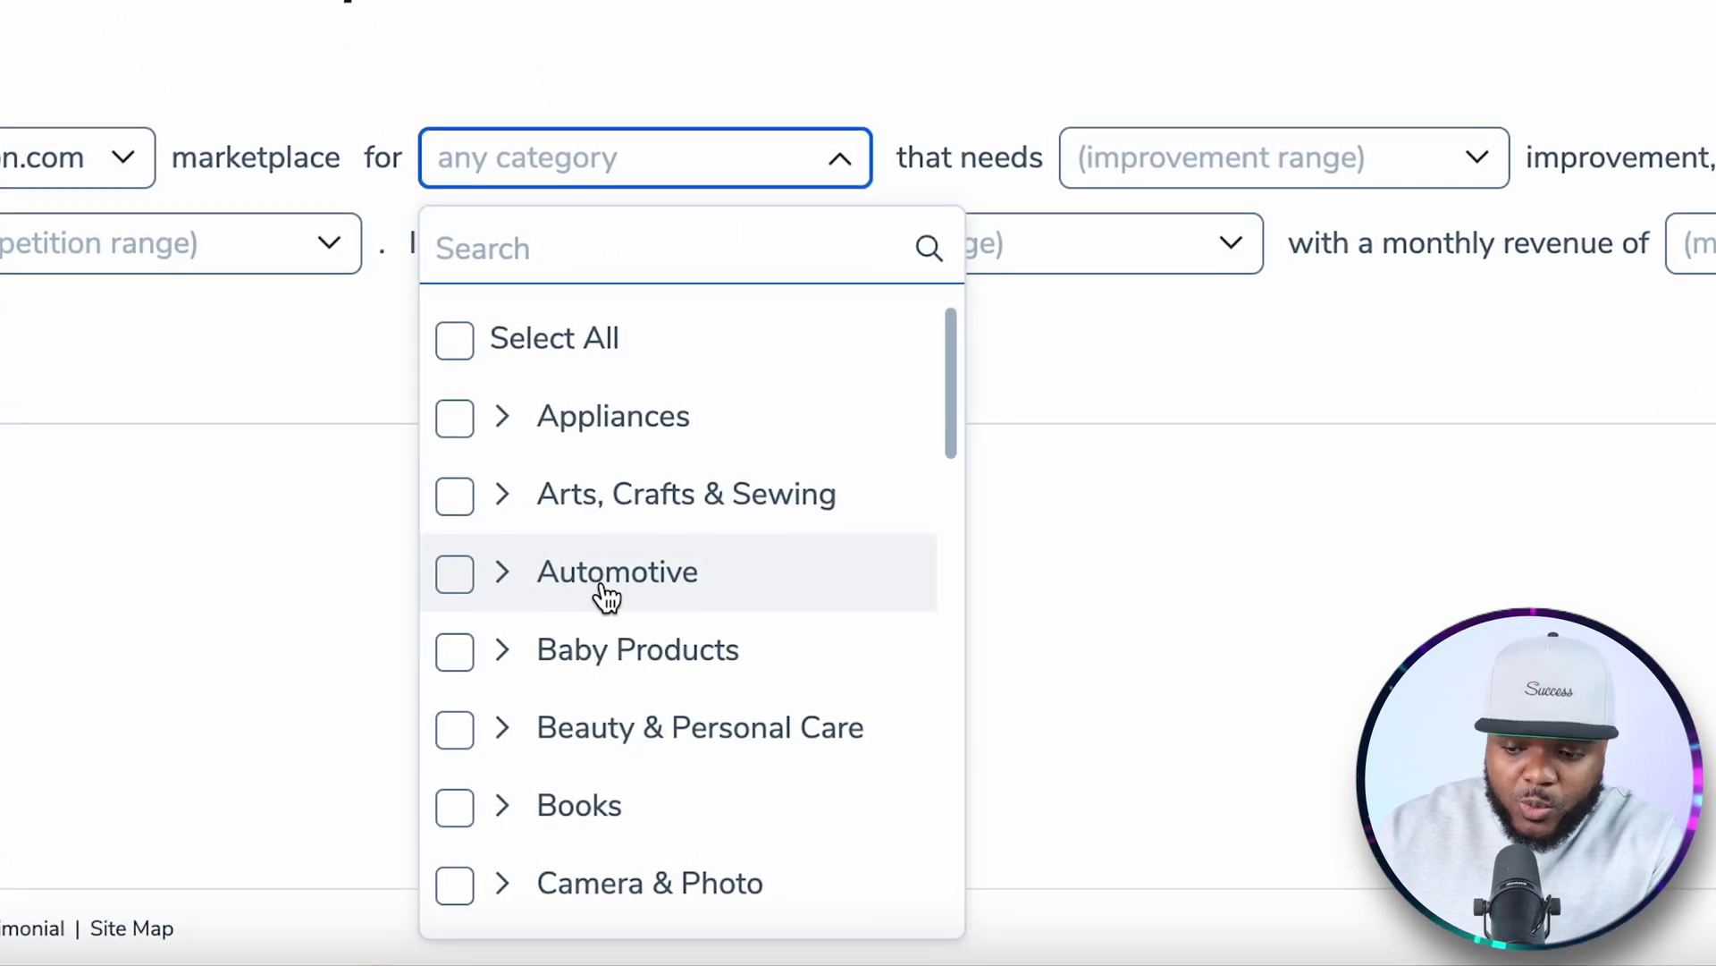
{"action": "scroll", "coordinate": [605, 598], "scroll_direction": "down", "scroll_amount": 4}
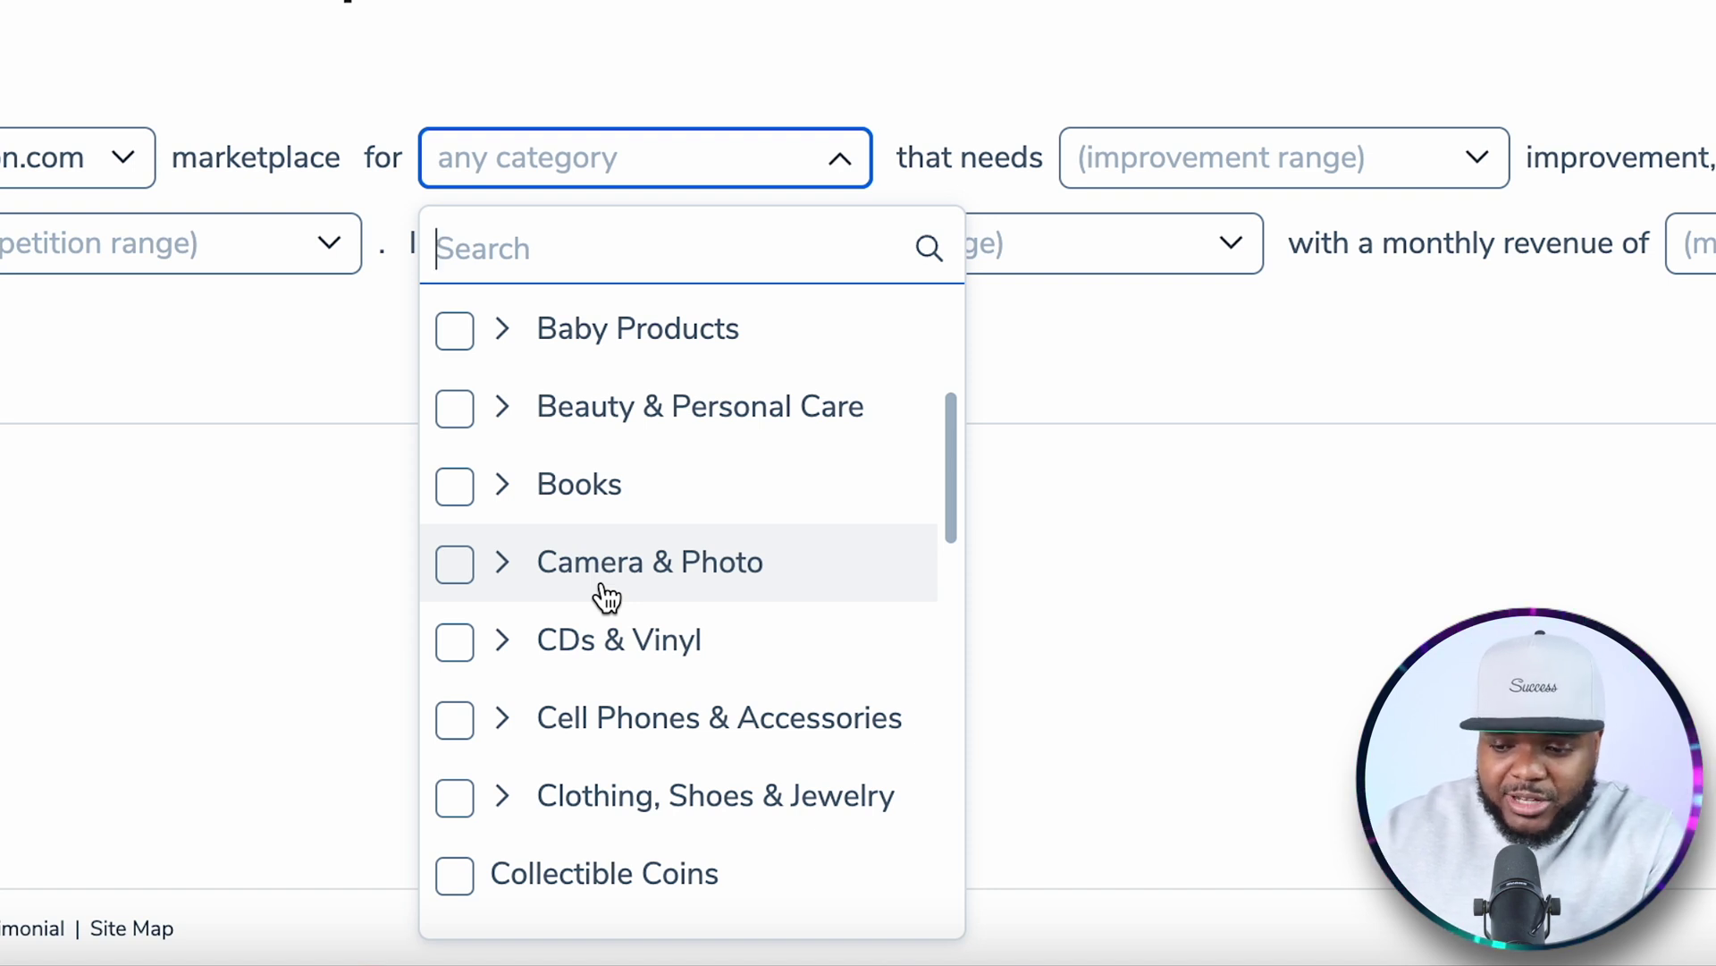
{"action": "scroll", "coordinate": [605, 598], "scroll_direction": "down", "scroll_amount": 3}
{"action": "scroll", "coordinate": [605, 598], "scroll_direction": "up", "scroll_amount": 3}
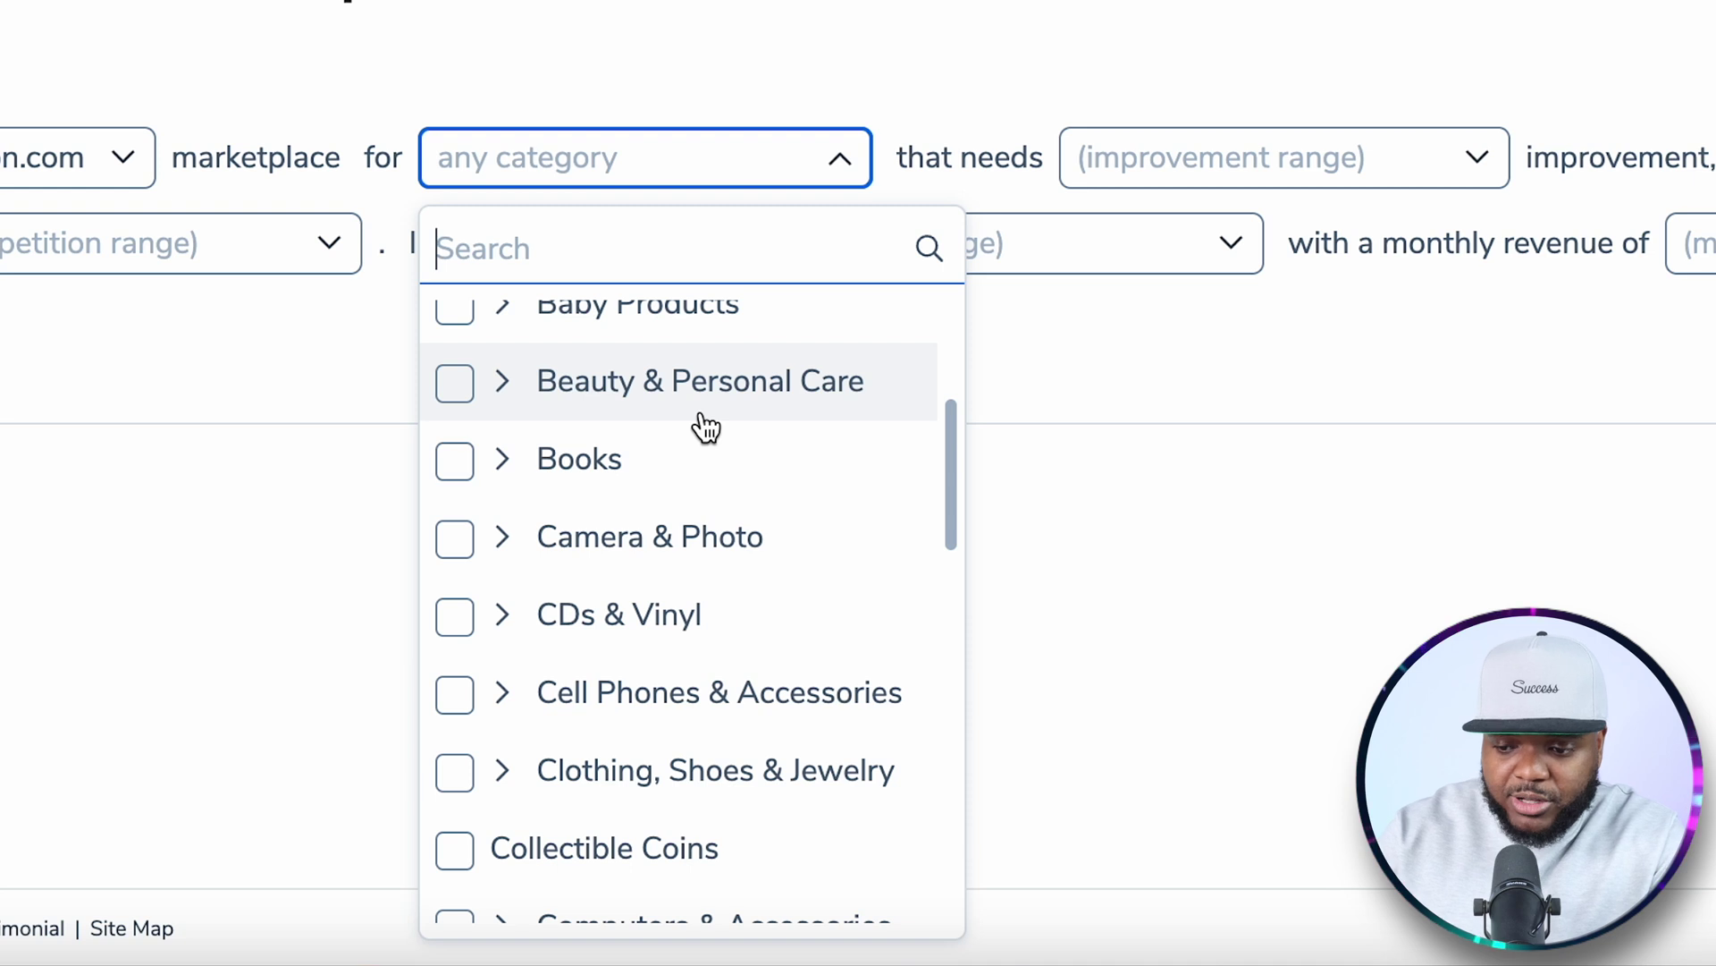
{"action": "scroll", "coordinate": [706, 426], "scroll_direction": "down", "scroll_amount": 5}
{"action": "scroll", "coordinate": [706, 426], "scroll_direction": "up", "scroll_amount": 3}
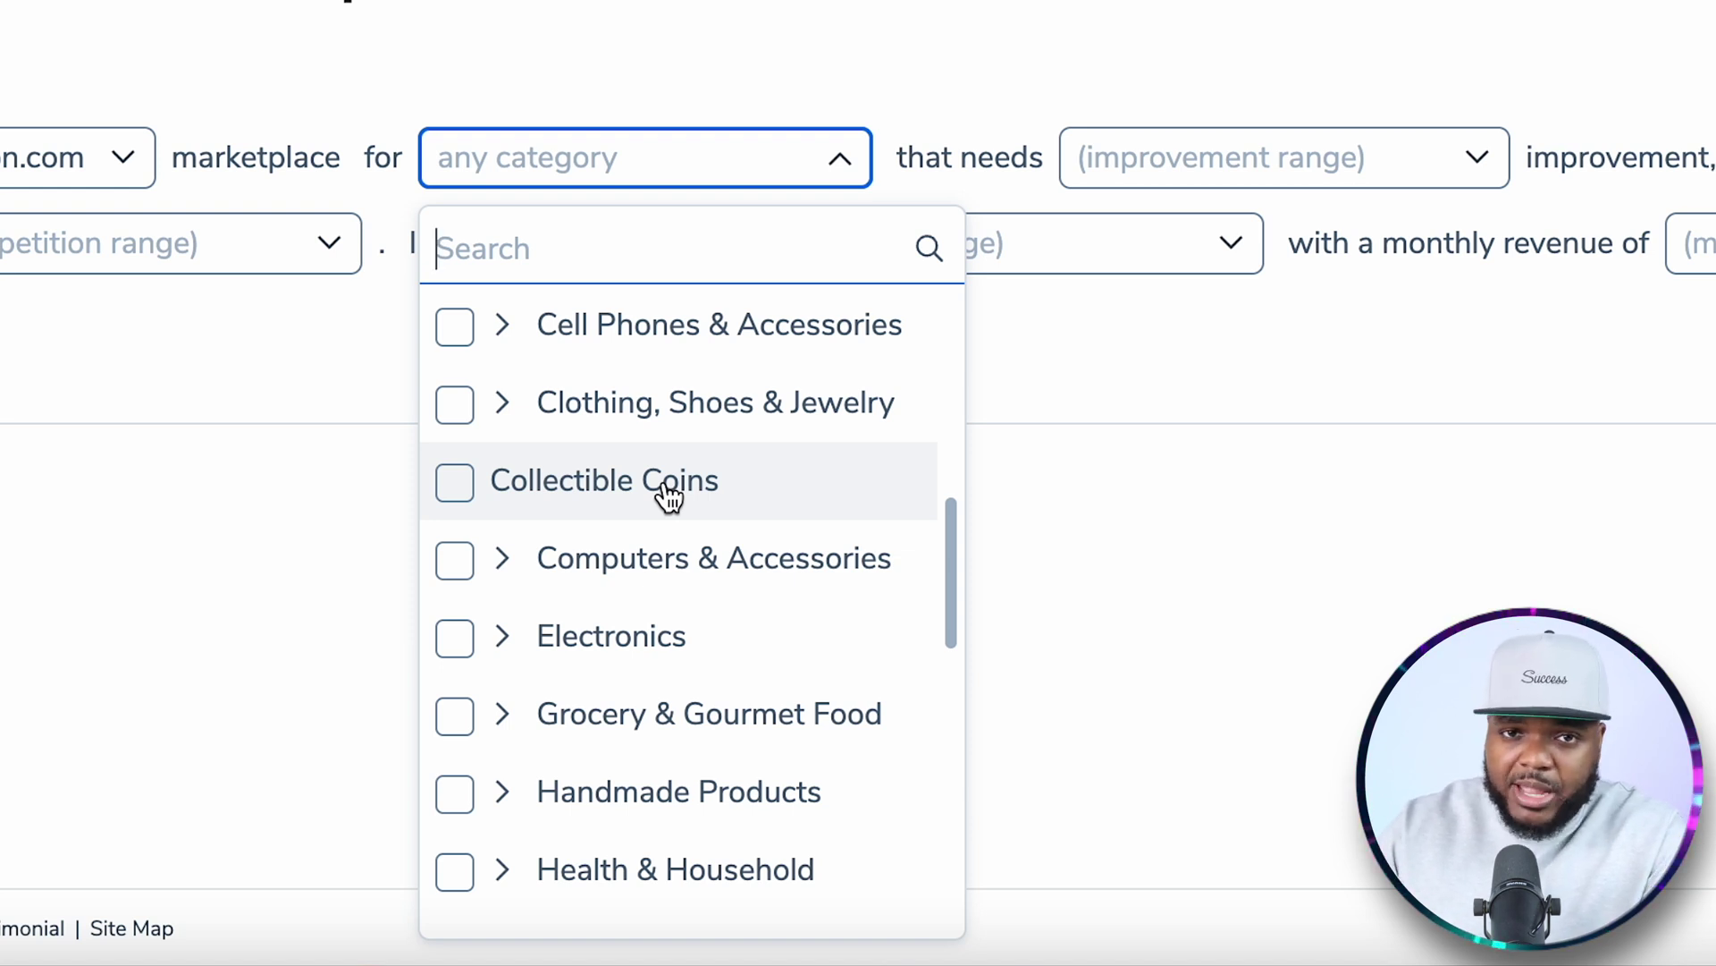
{"action": "scroll", "coordinate": [669, 495], "scroll_direction": "down", "scroll_amount": 7}
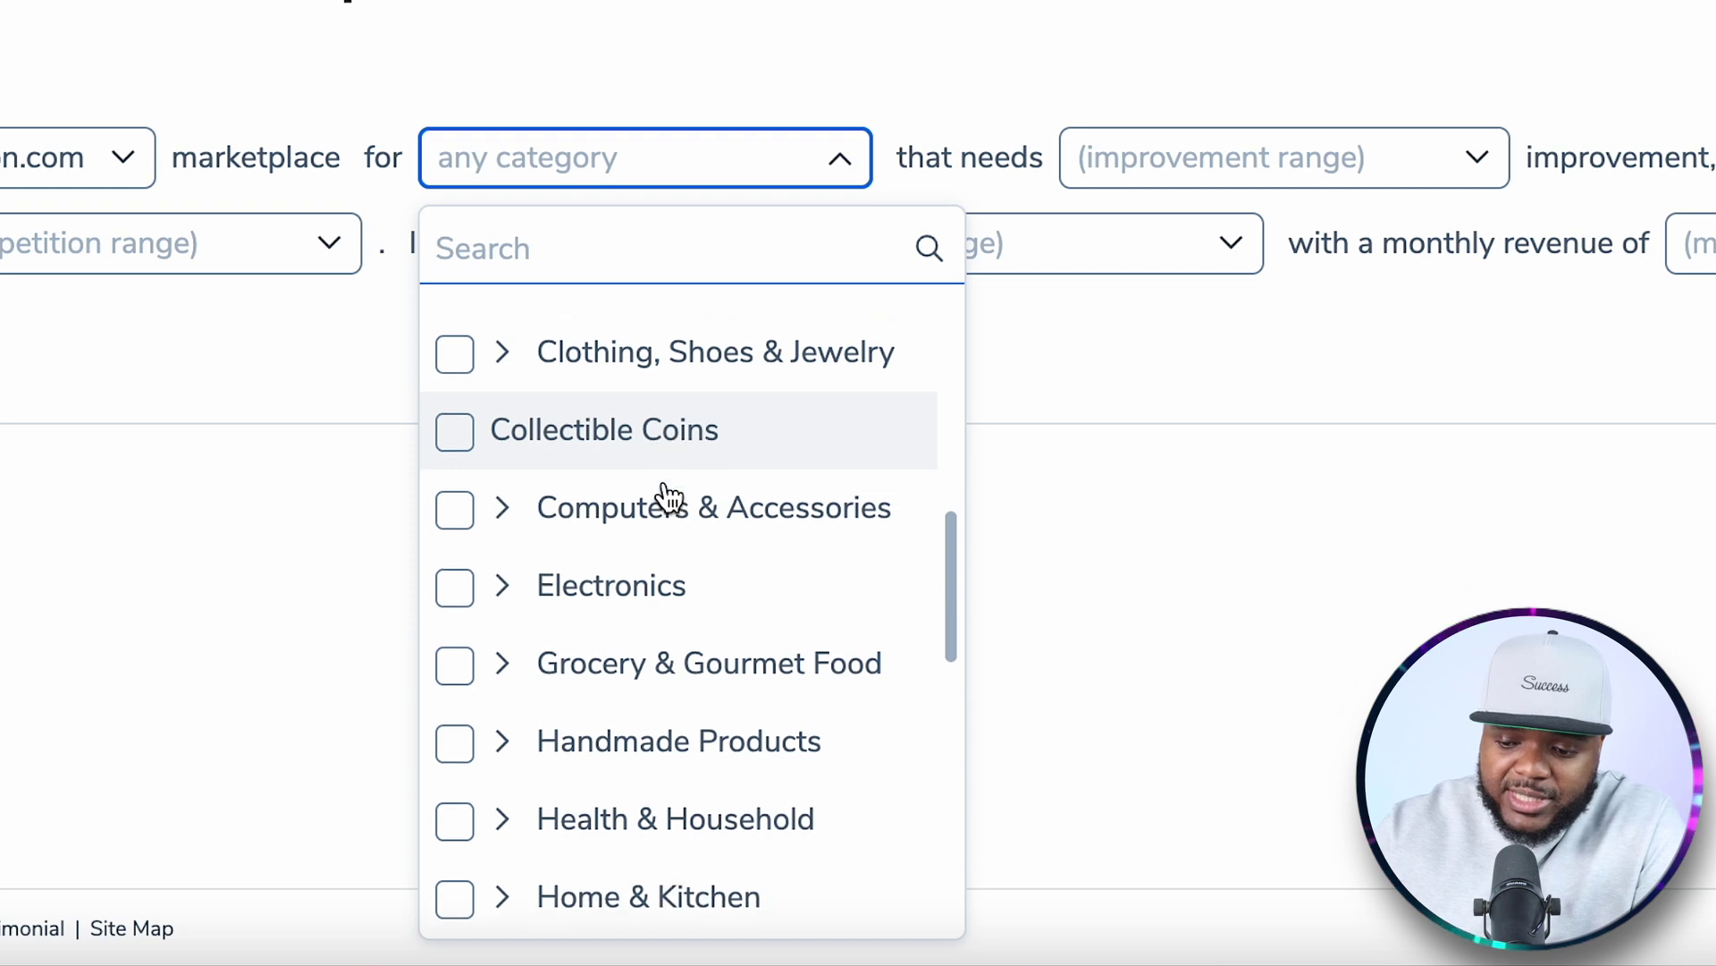
{"action": "scroll", "coordinate": [668, 494], "scroll_direction": "down", "scroll_amount": 5}
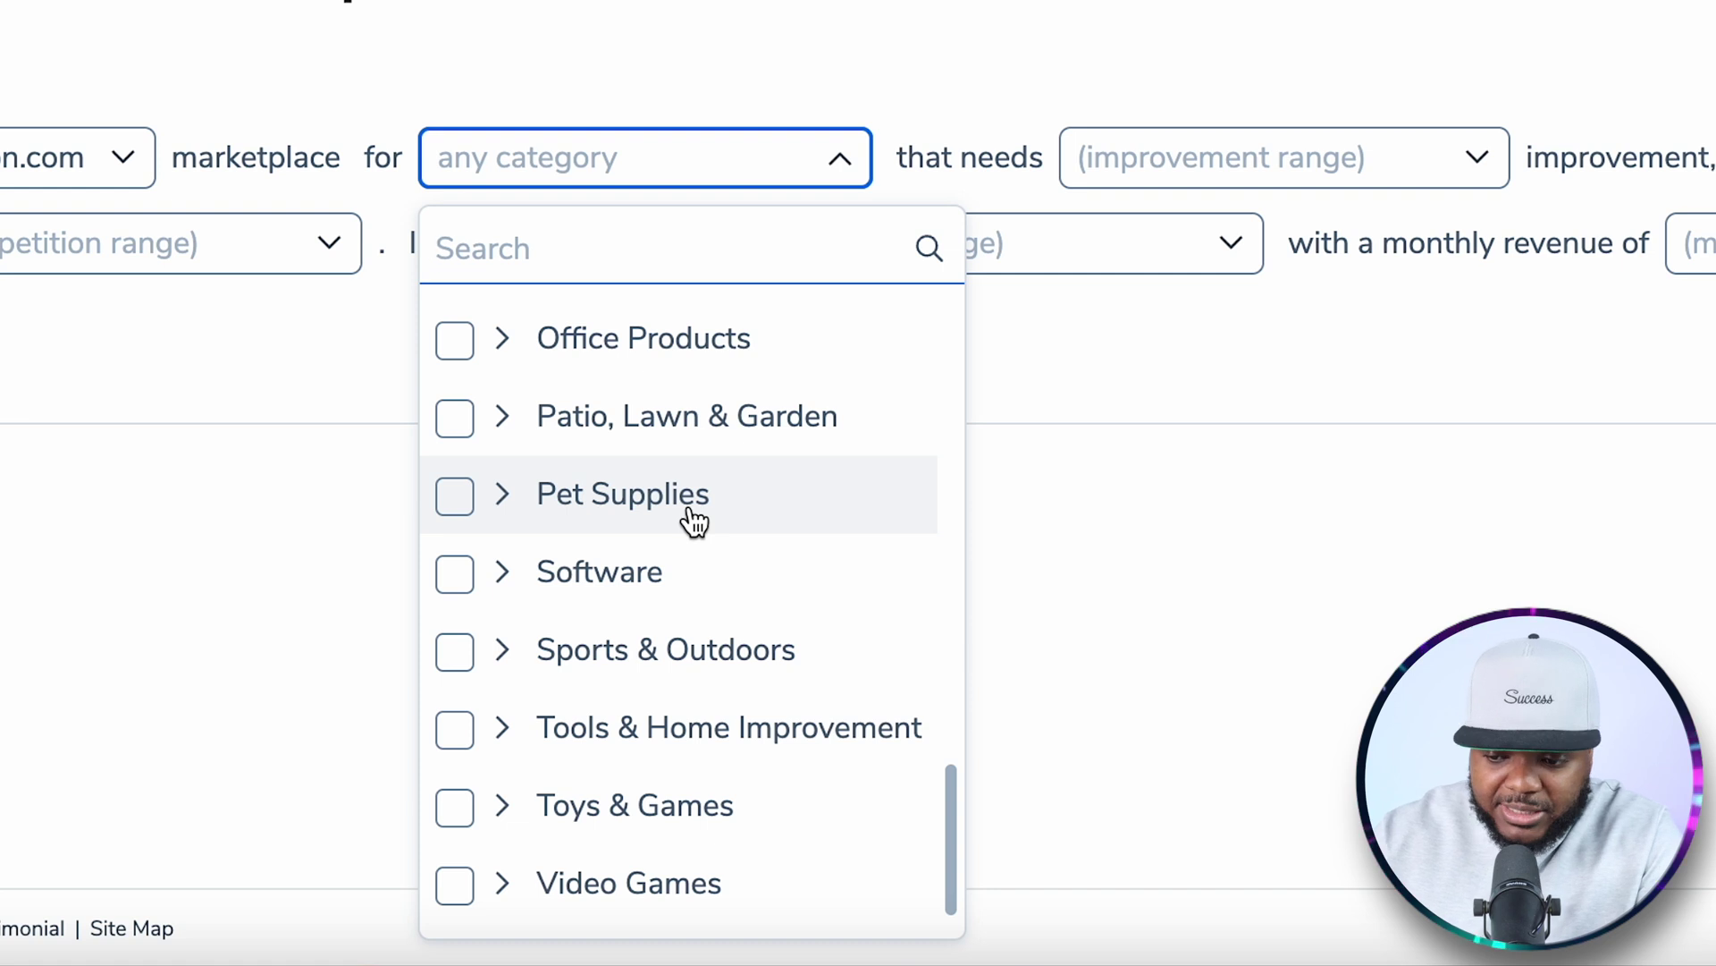
{"action": "left_click", "coordinate": [453, 496]}
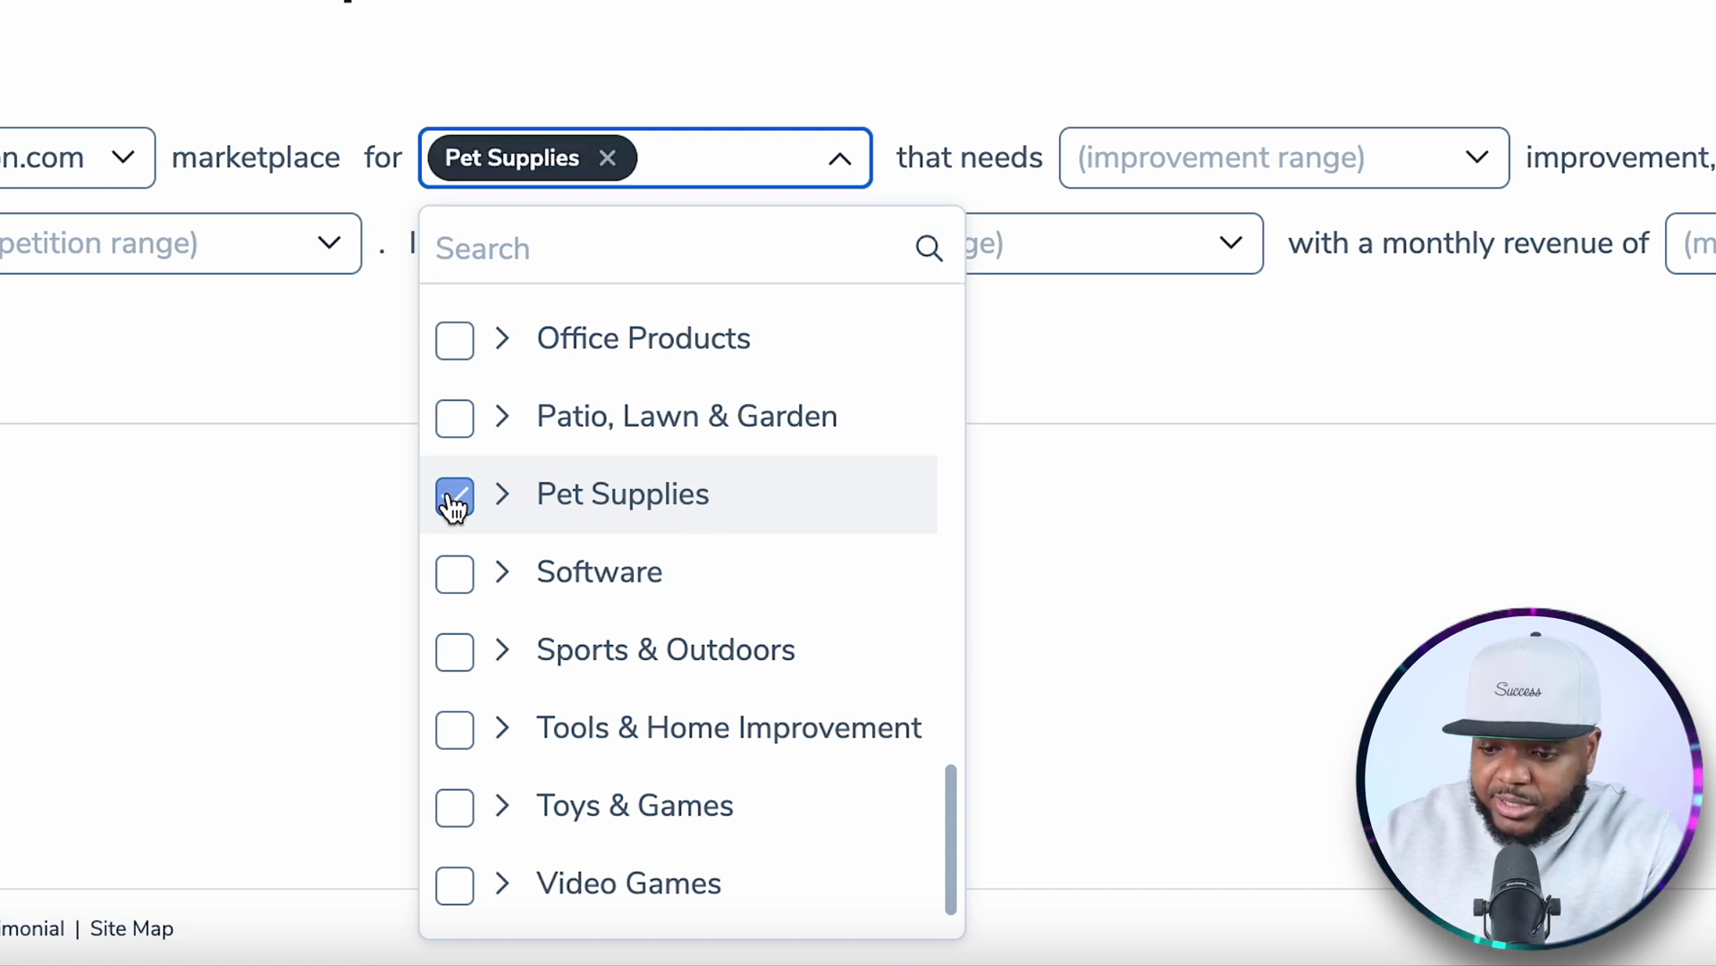
{"action": "left_click", "coordinate": [1441, 602]}
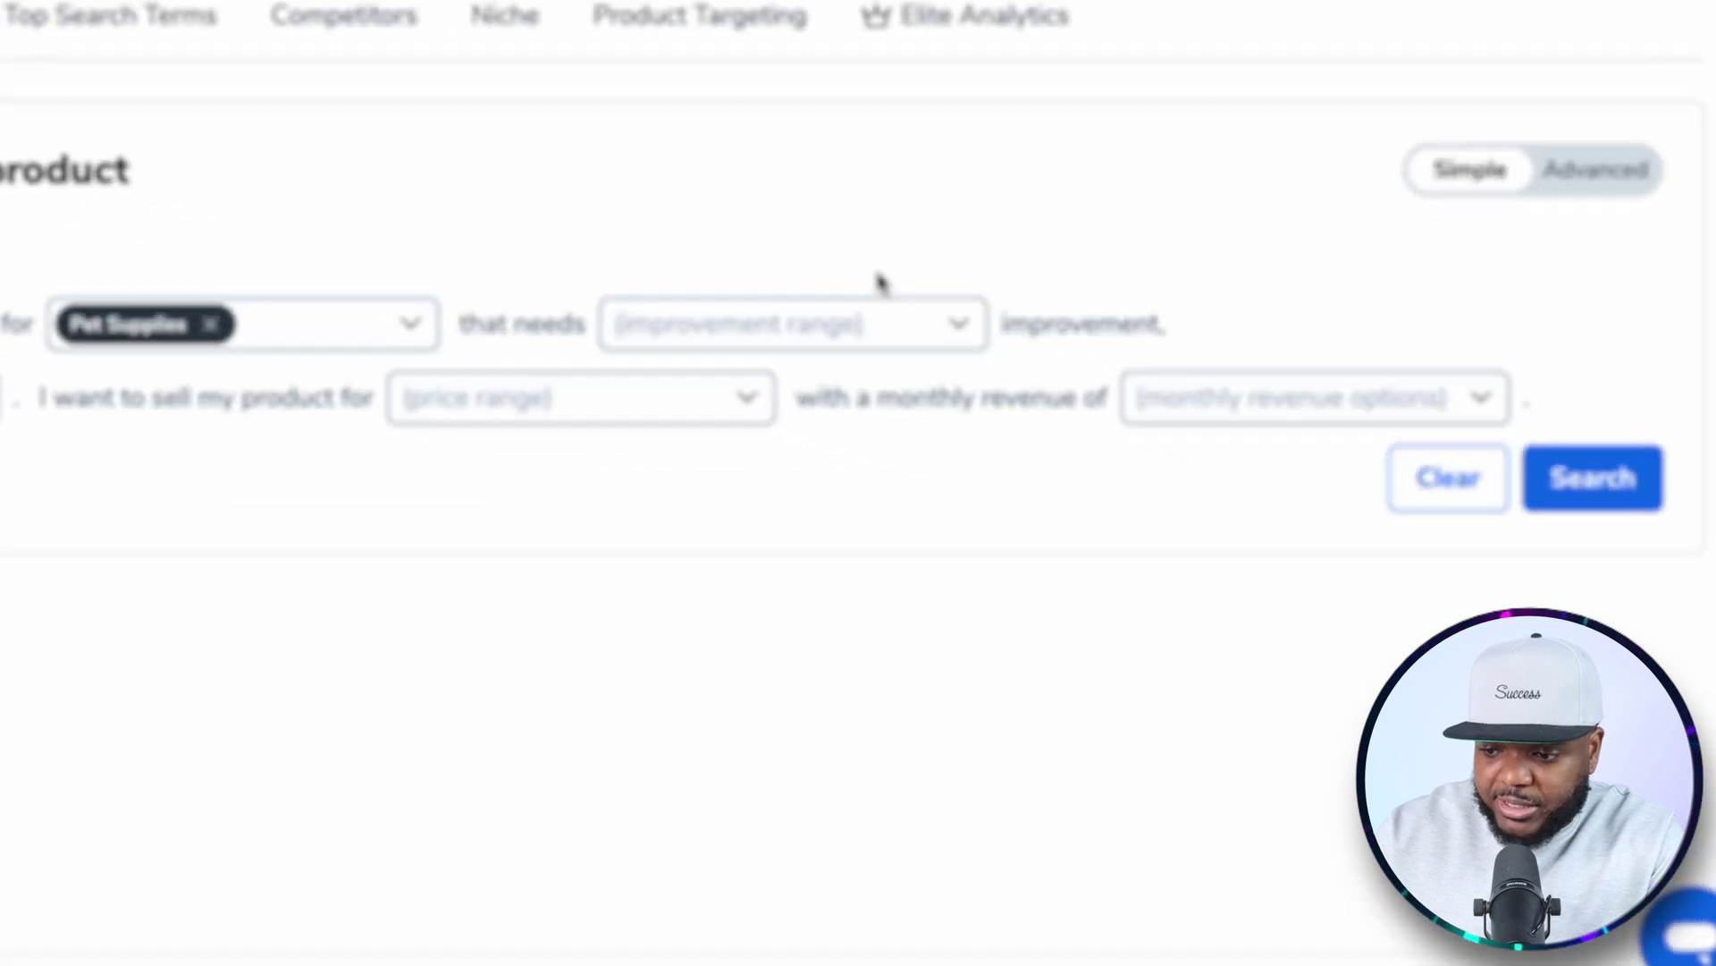
Set the product search criteria to needing "a lot of" improvement and having "low" competition
{"action": "left_click", "coordinate": [894, 324]}
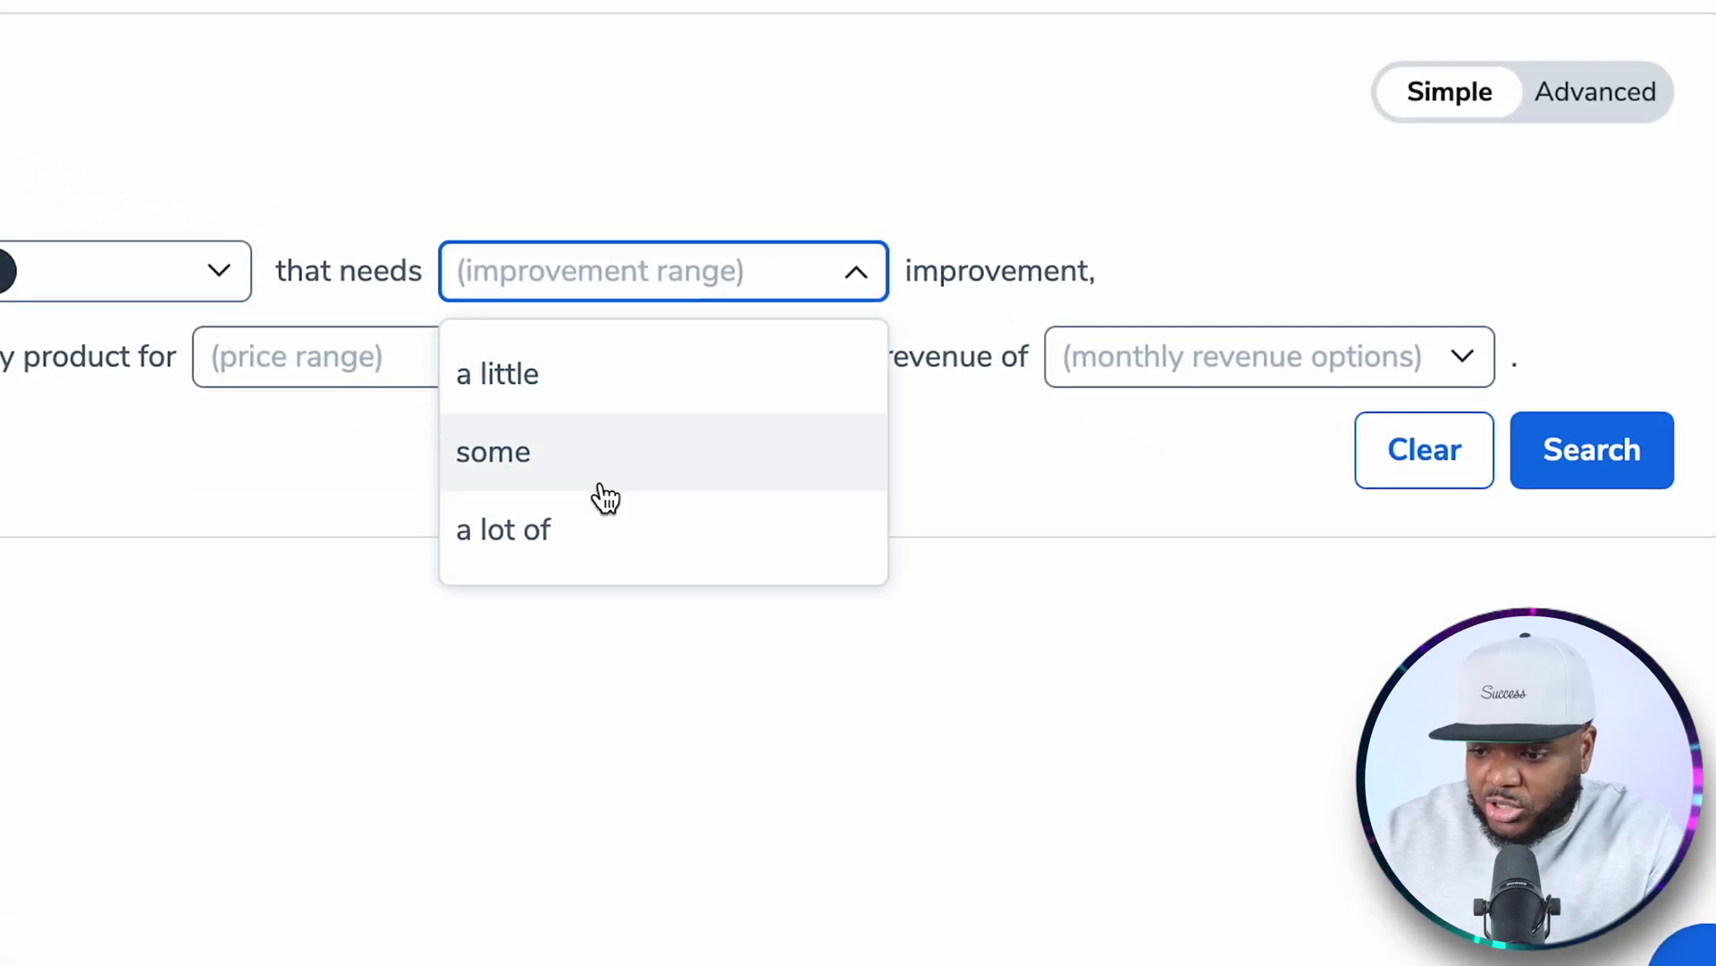
{"action": "left_click", "coordinate": [596, 544]}
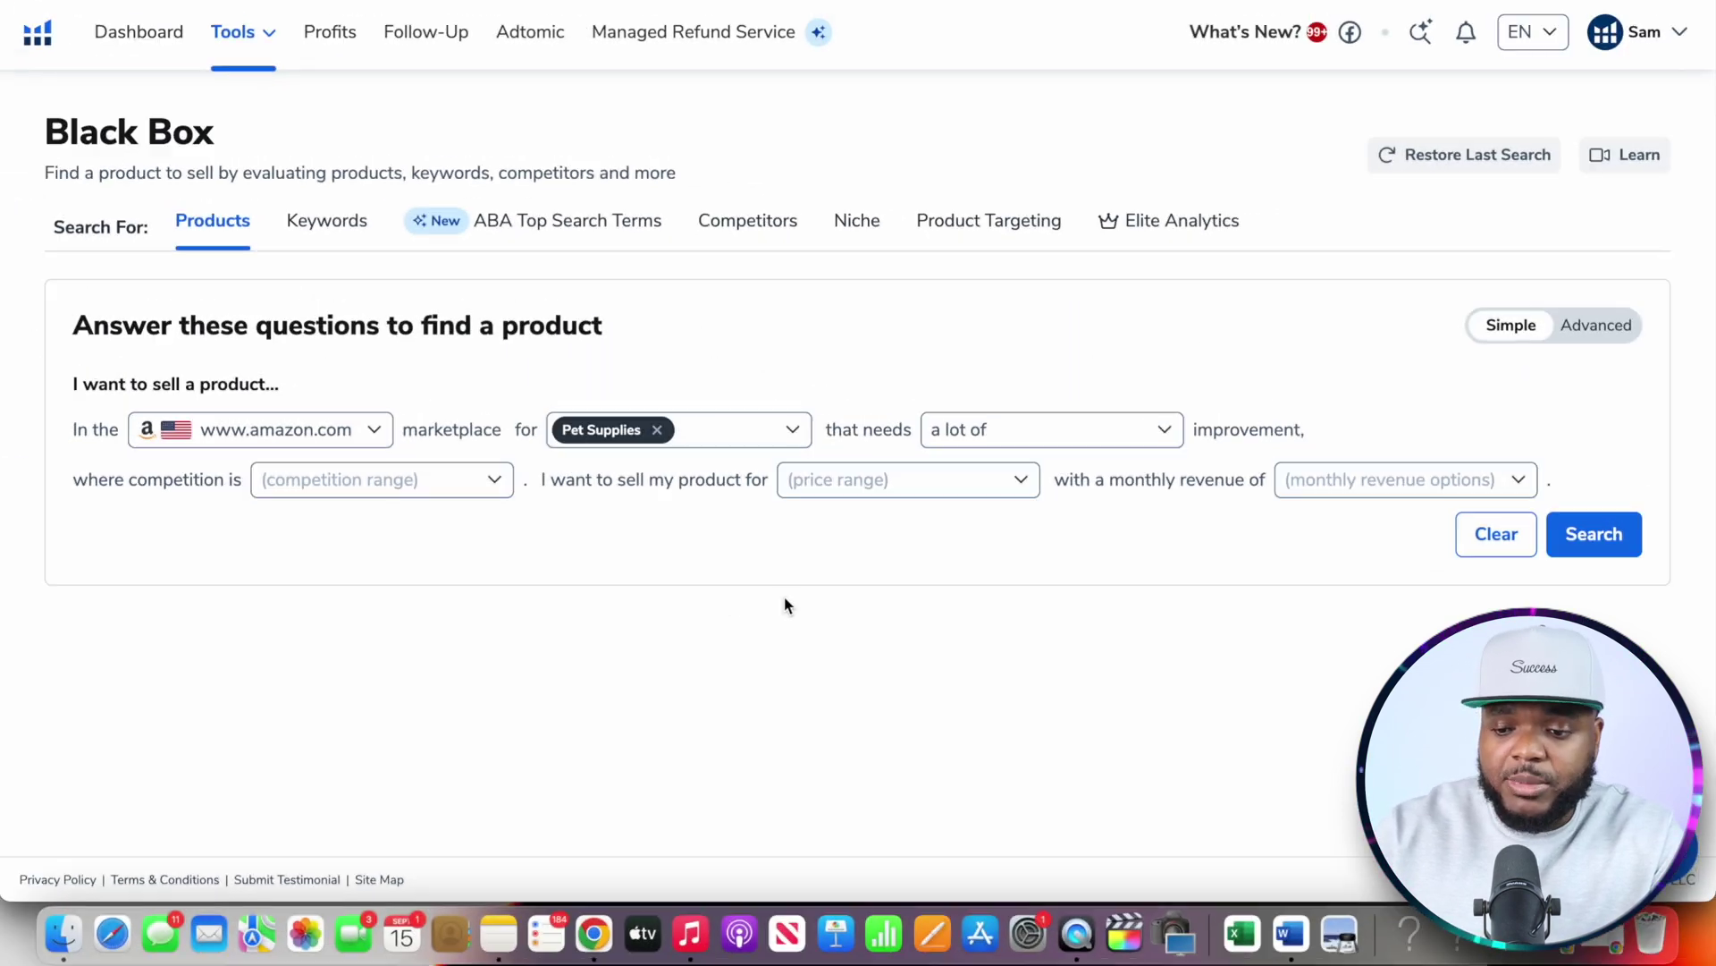
{"action": "left_click", "coordinate": [395, 490]}
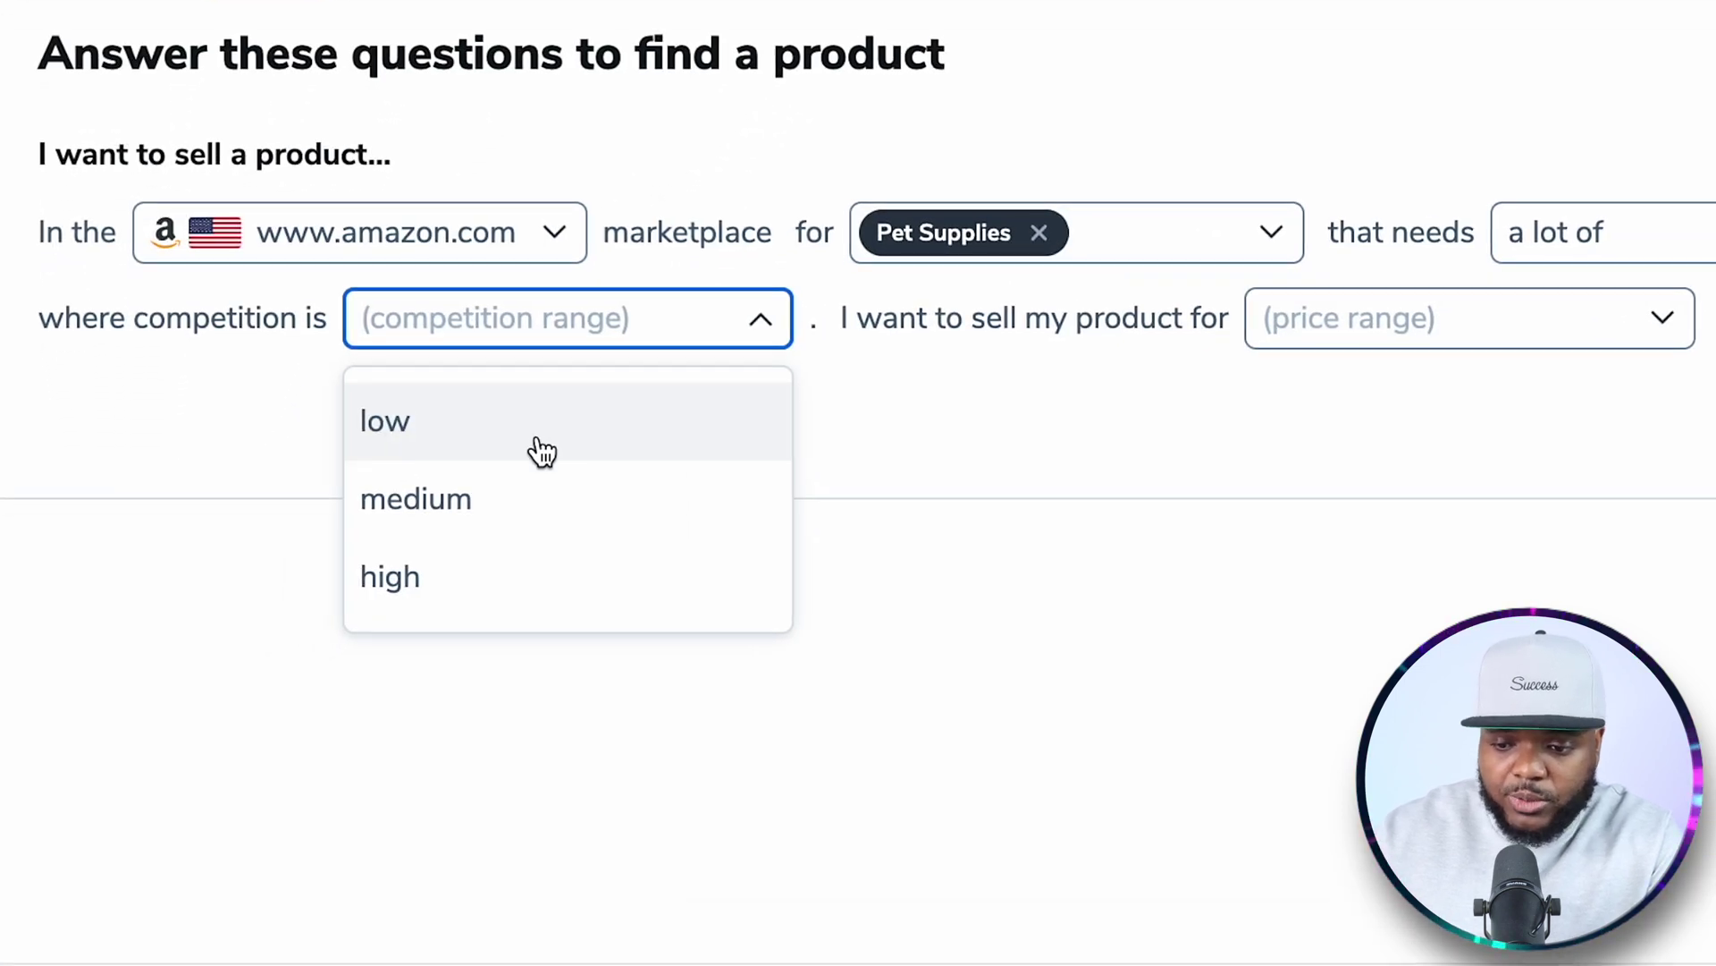
{"action": "left_click", "coordinate": [407, 441]}
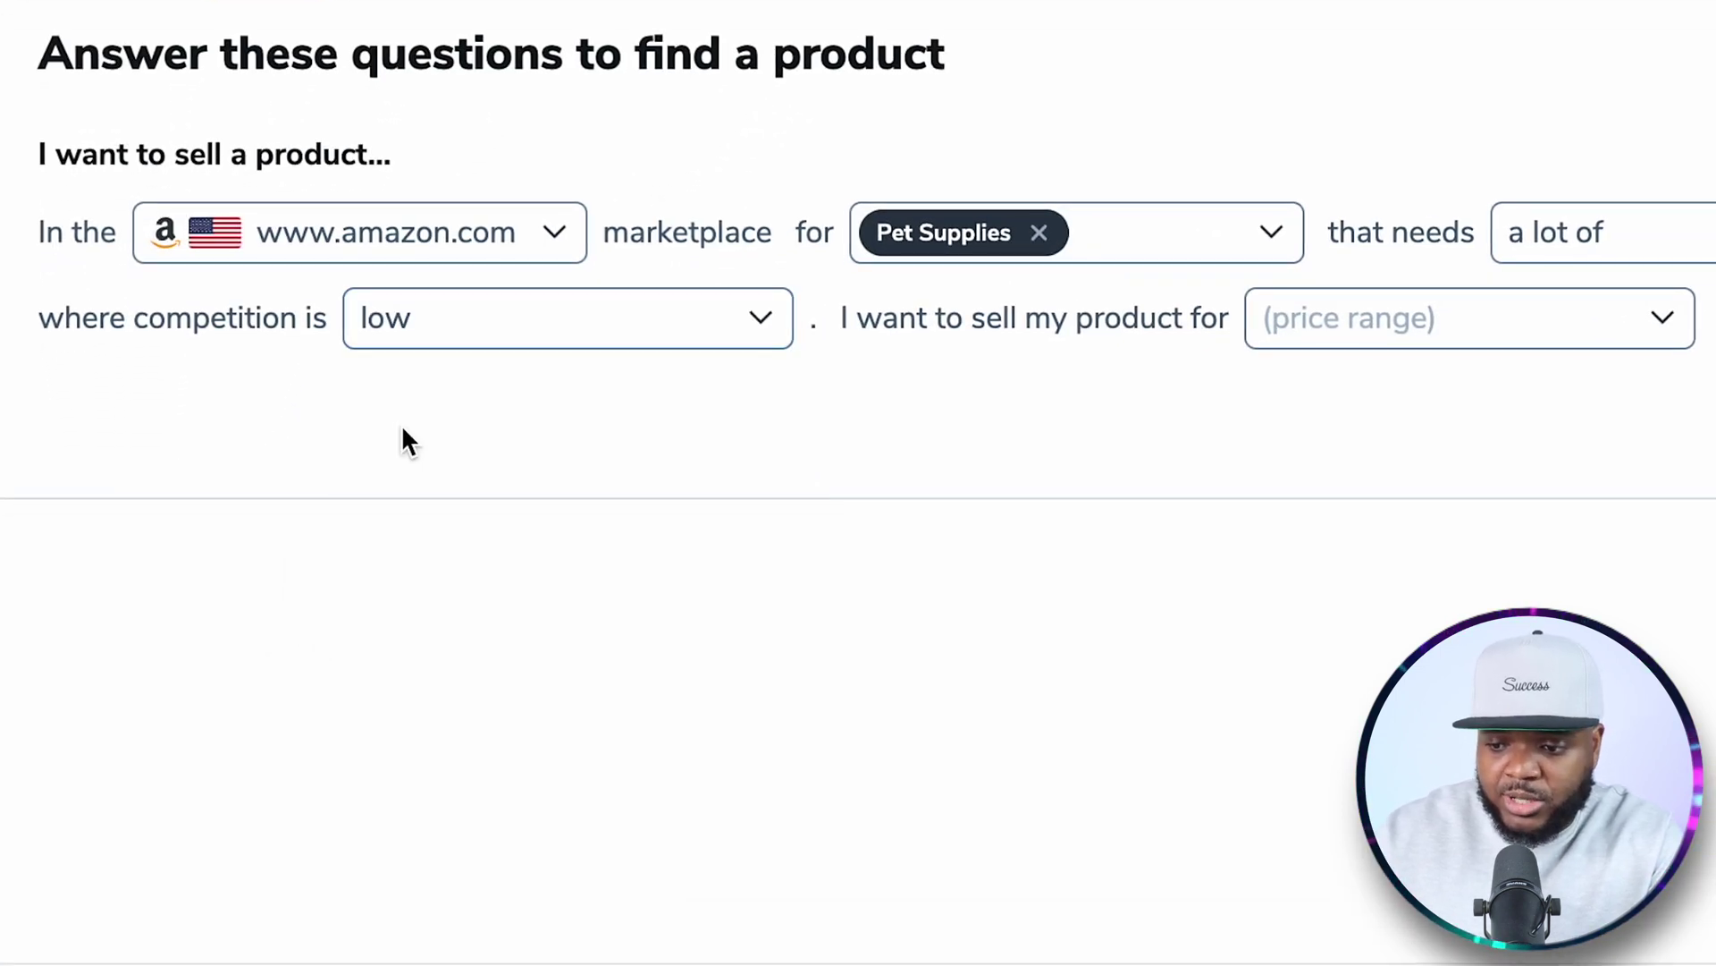
Set the product's selling price range to $30-100
{"action": "left_click", "coordinate": [1578, 320]}
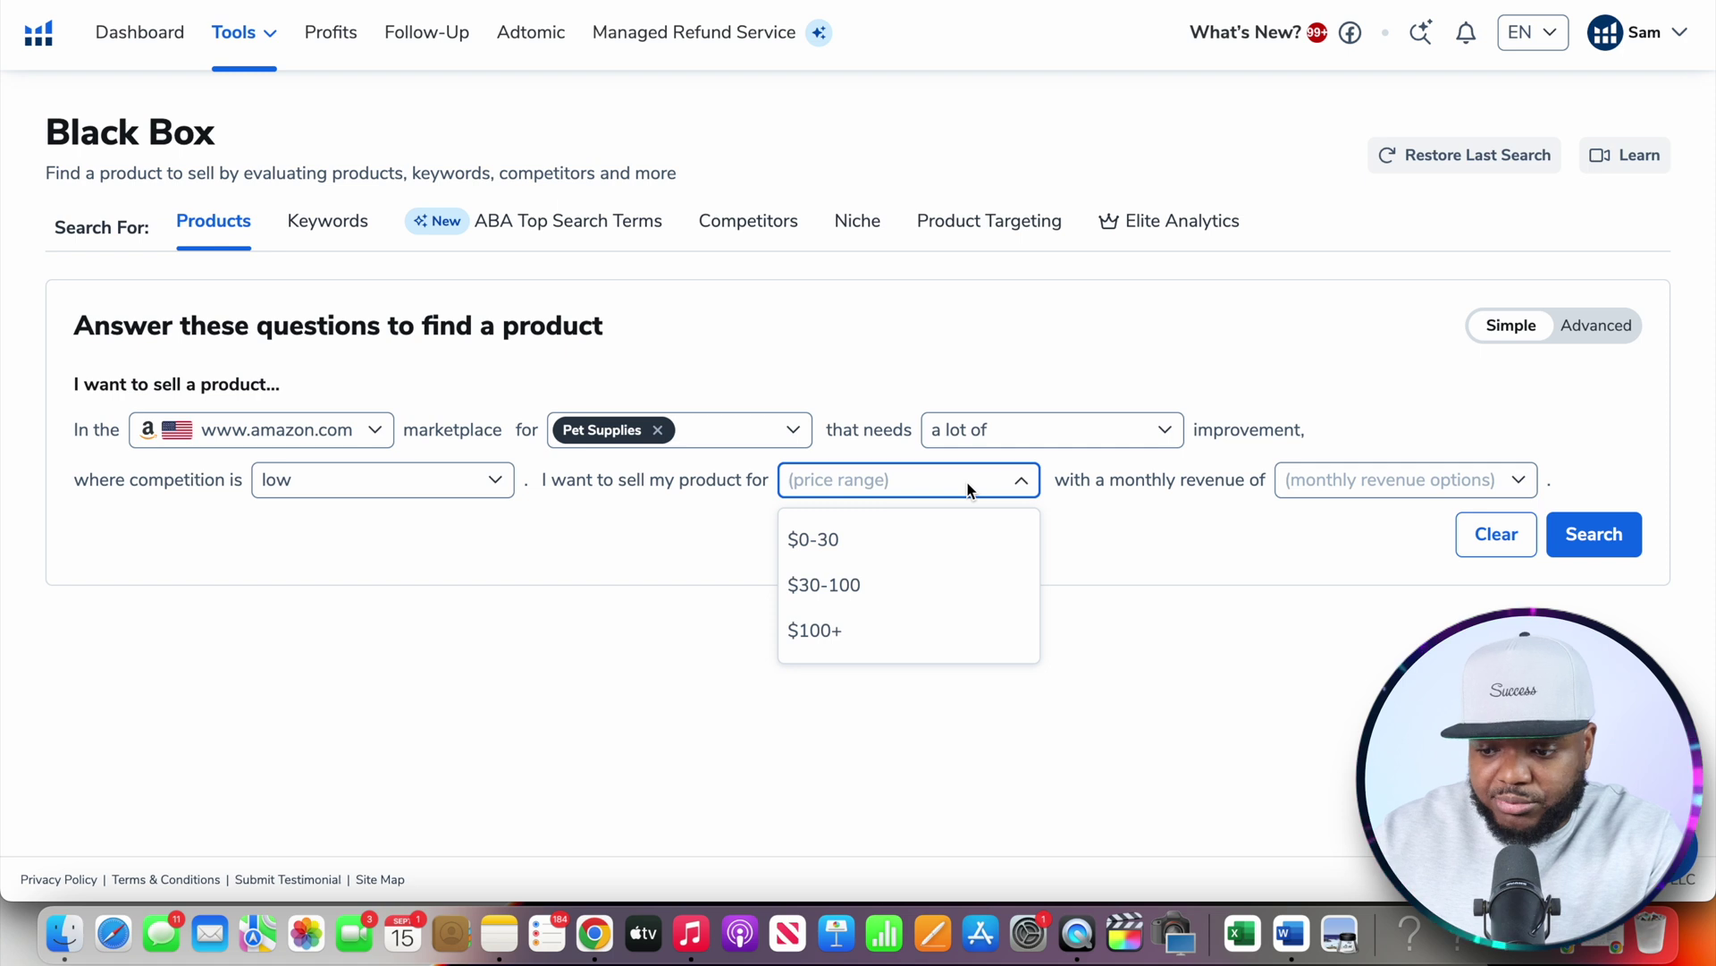
{"action": "left_click", "coordinate": [840, 589]}
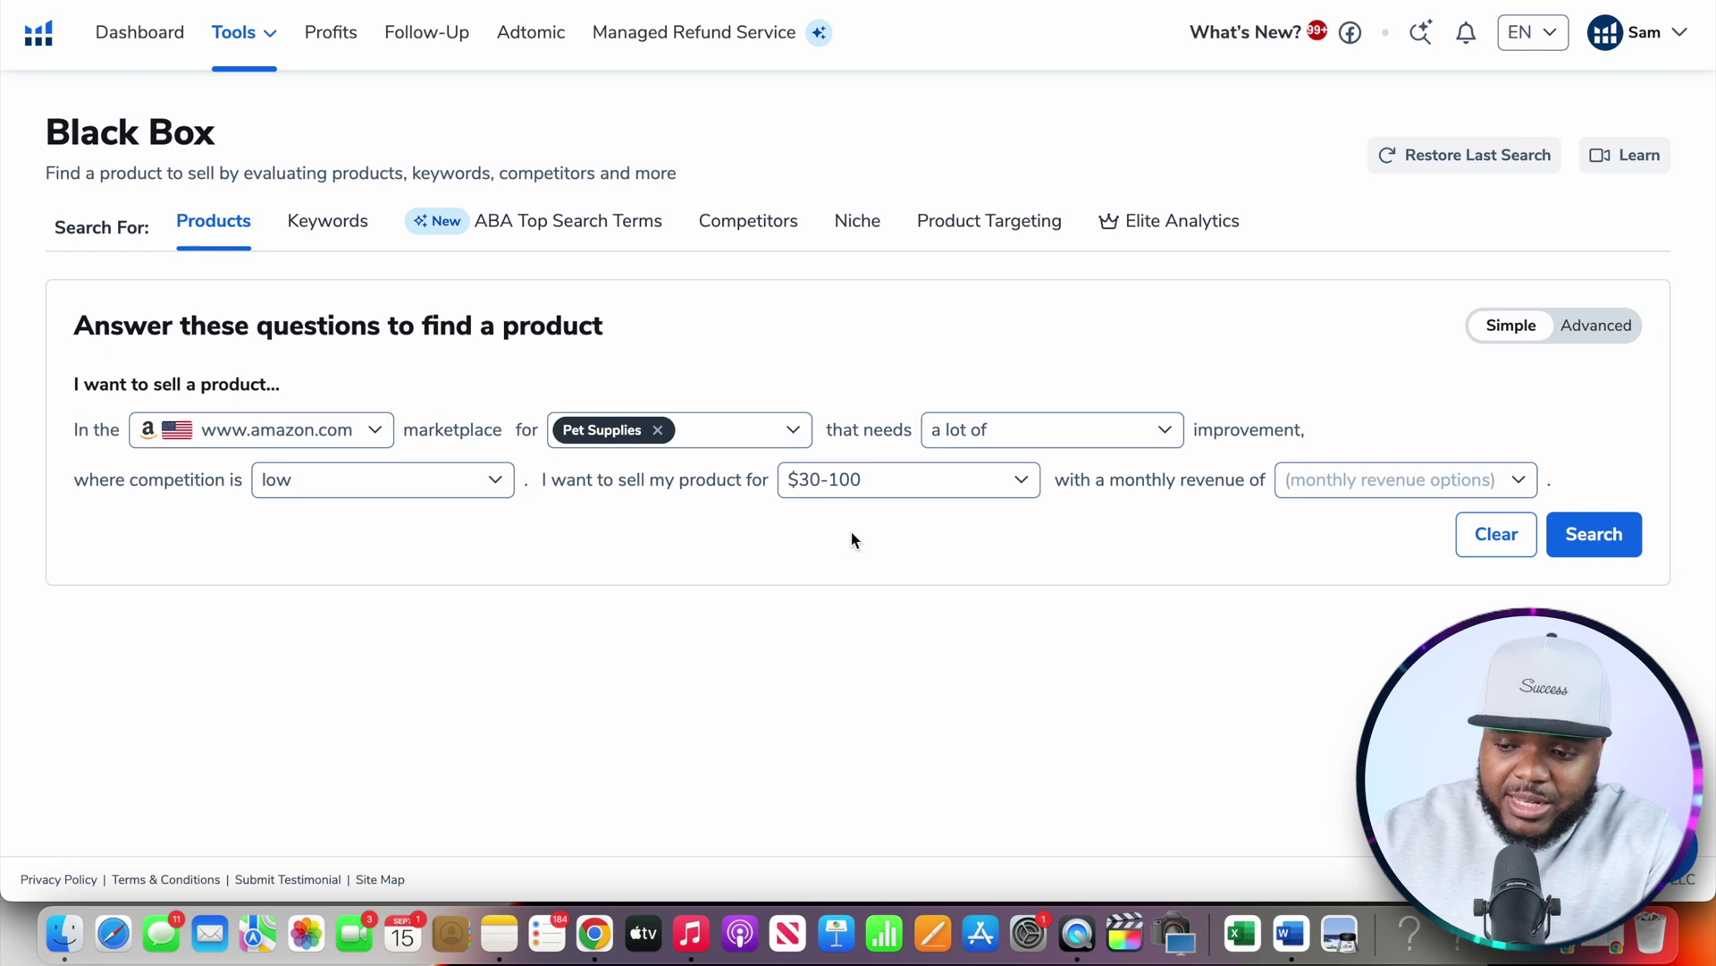
{"action": "left_click", "coordinate": [882, 488]}
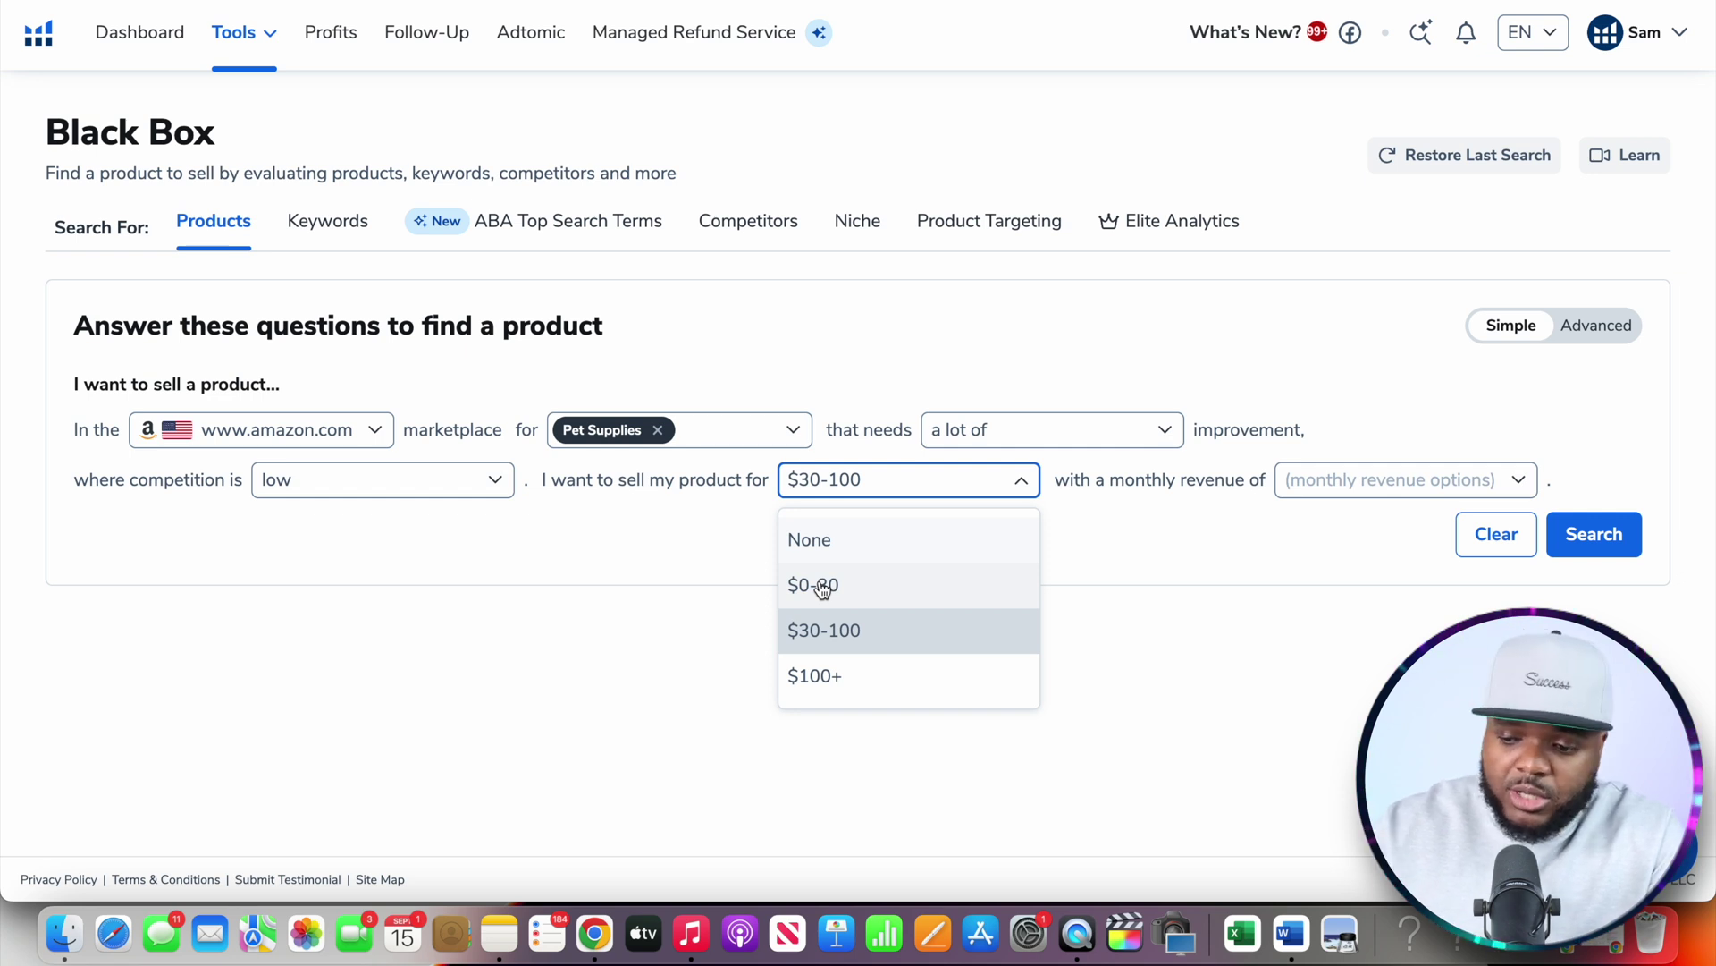
{"action": "left_click", "coordinate": [805, 646]}
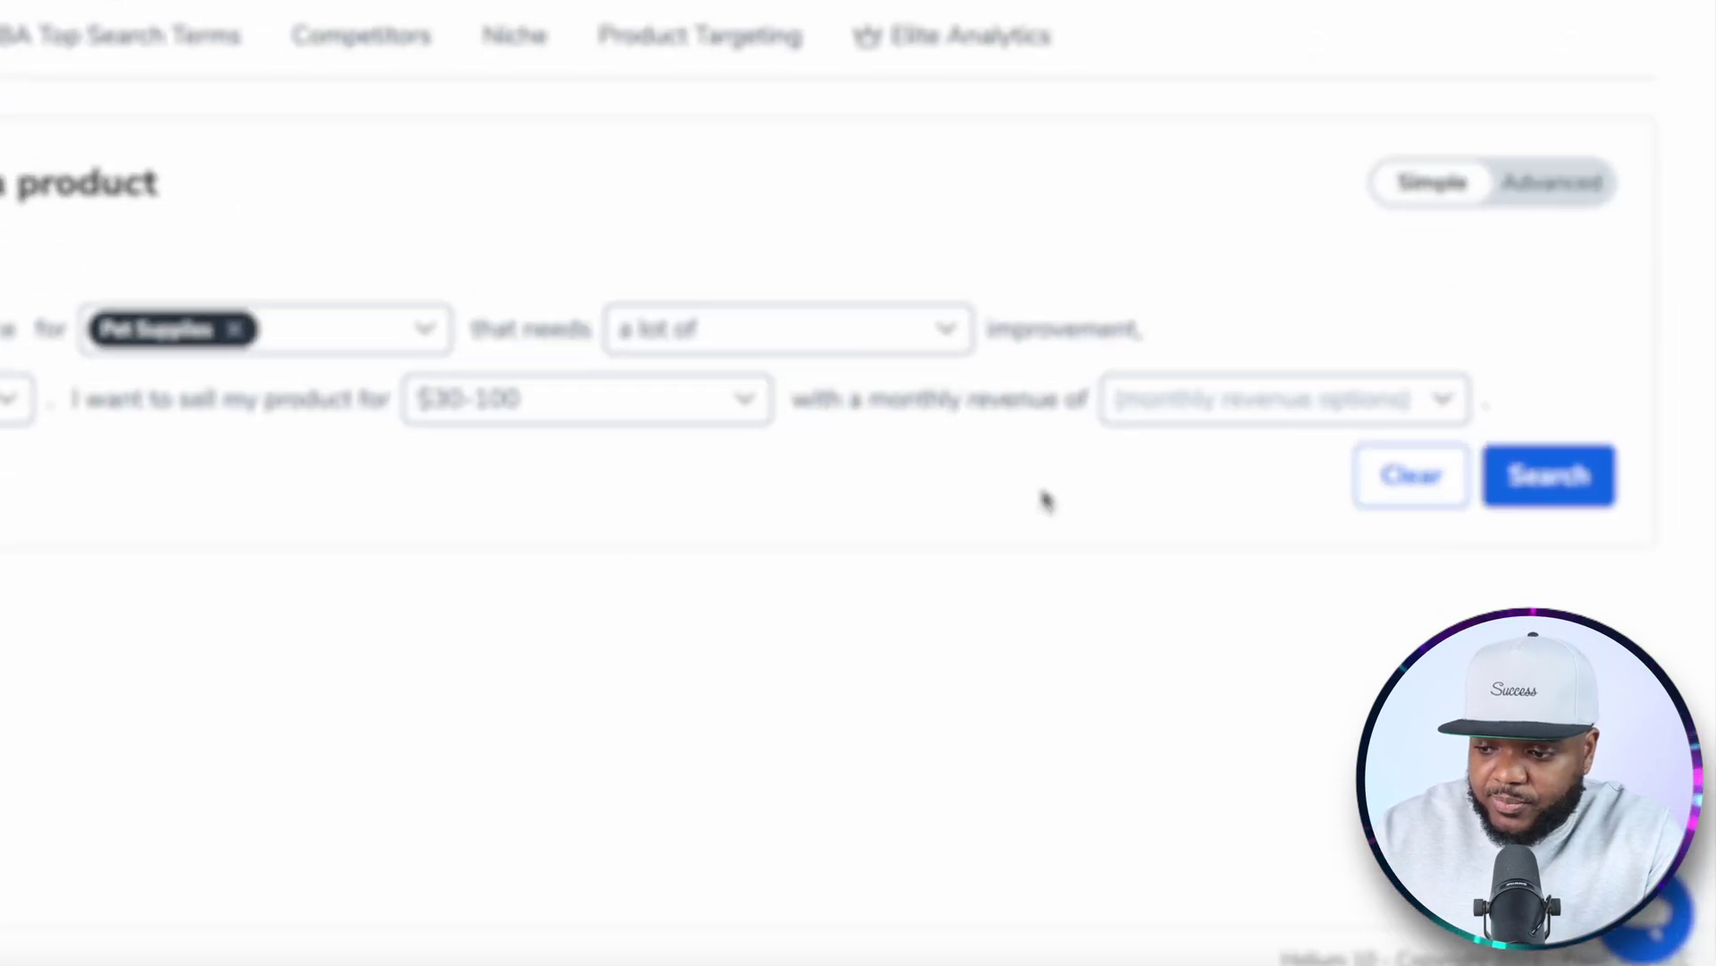
Set the monthly revenue to $10,000+ and run the product search
{"action": "left_click", "coordinate": [1386, 487]}
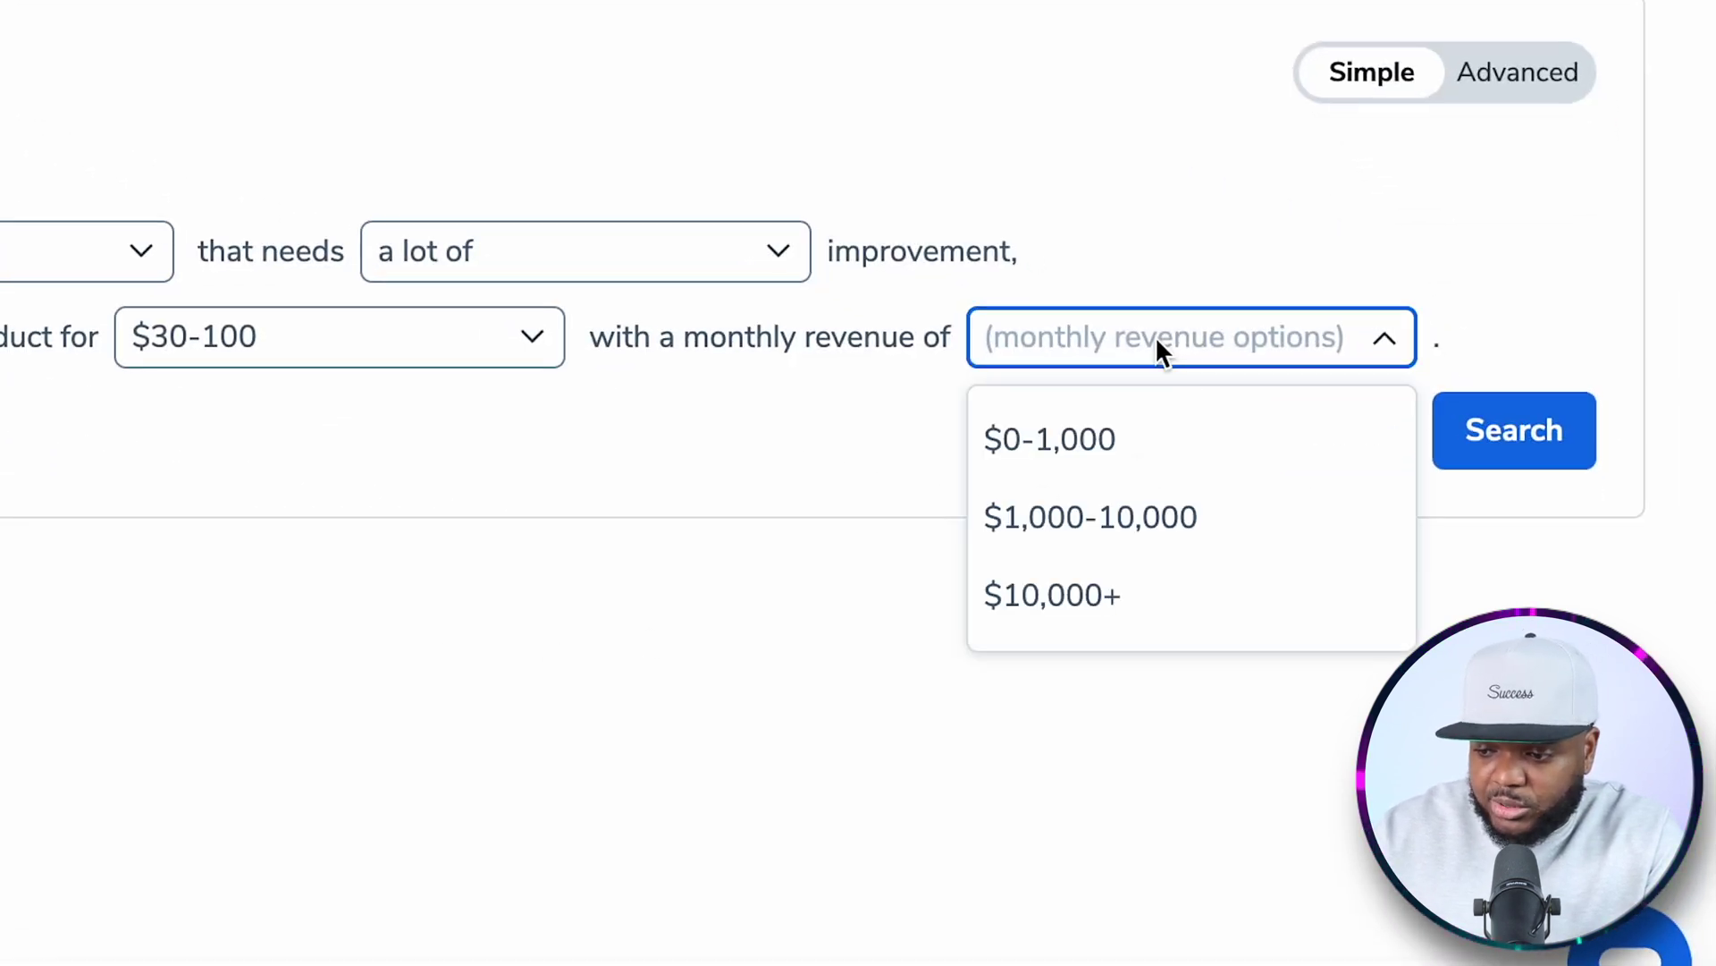
{"action": "left_click", "coordinate": [1049, 599]}
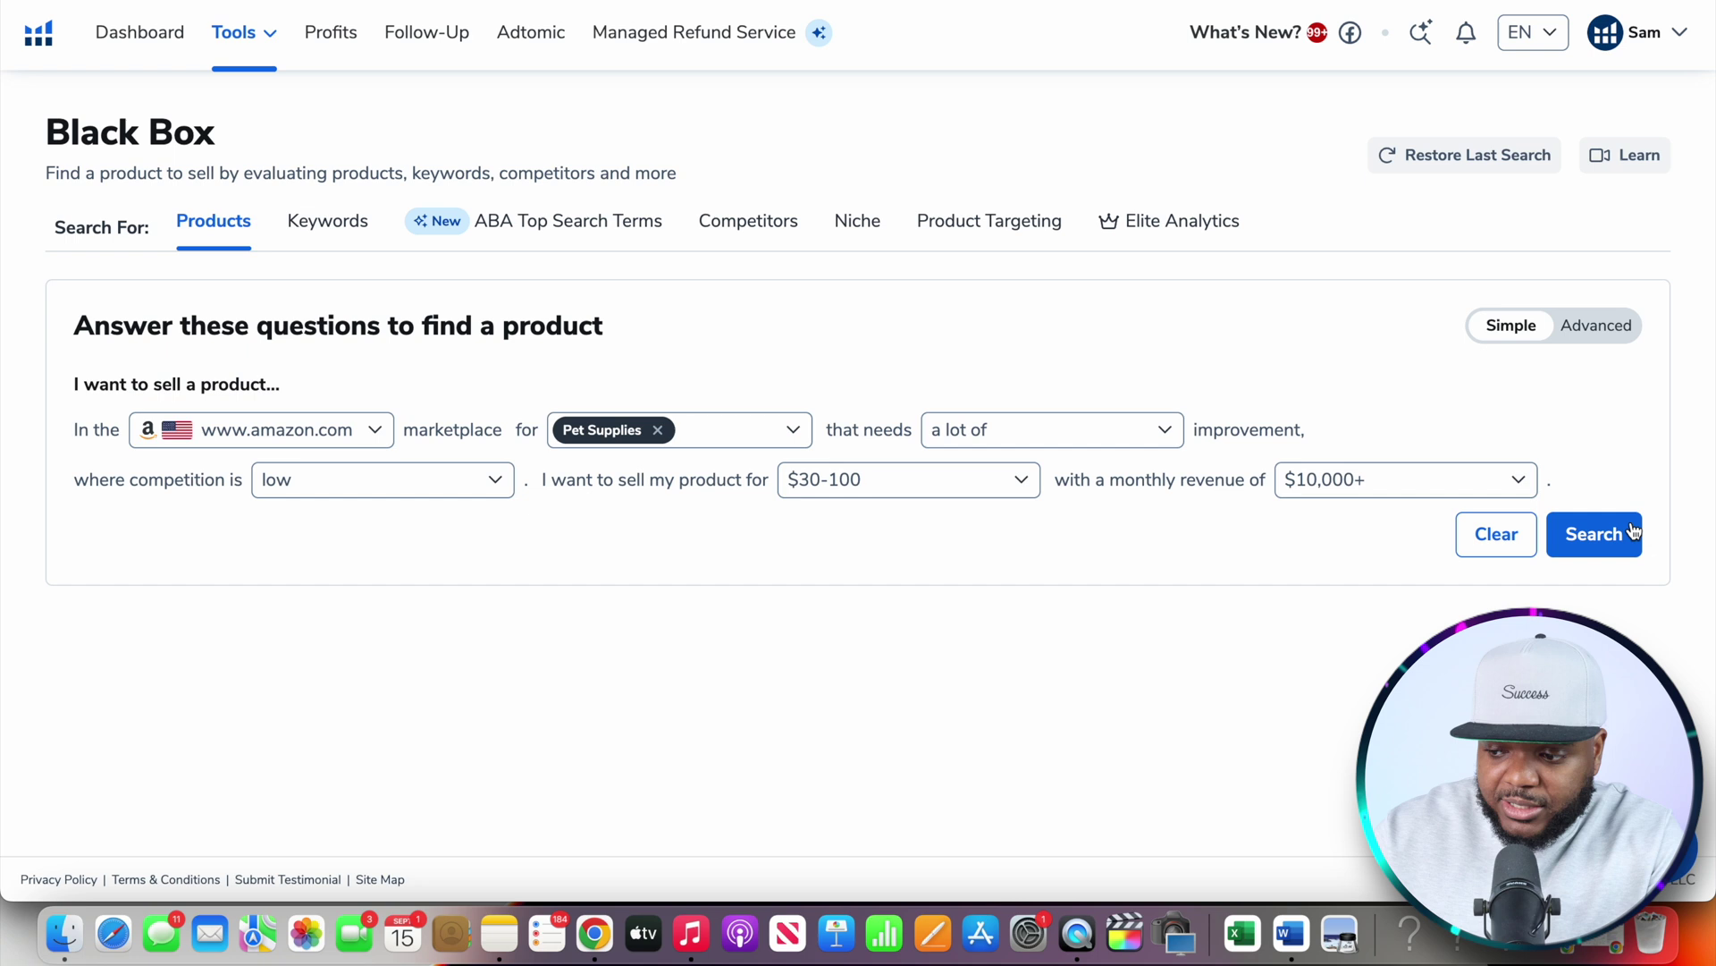
{"action": "left_click", "coordinate": [1614, 548]}
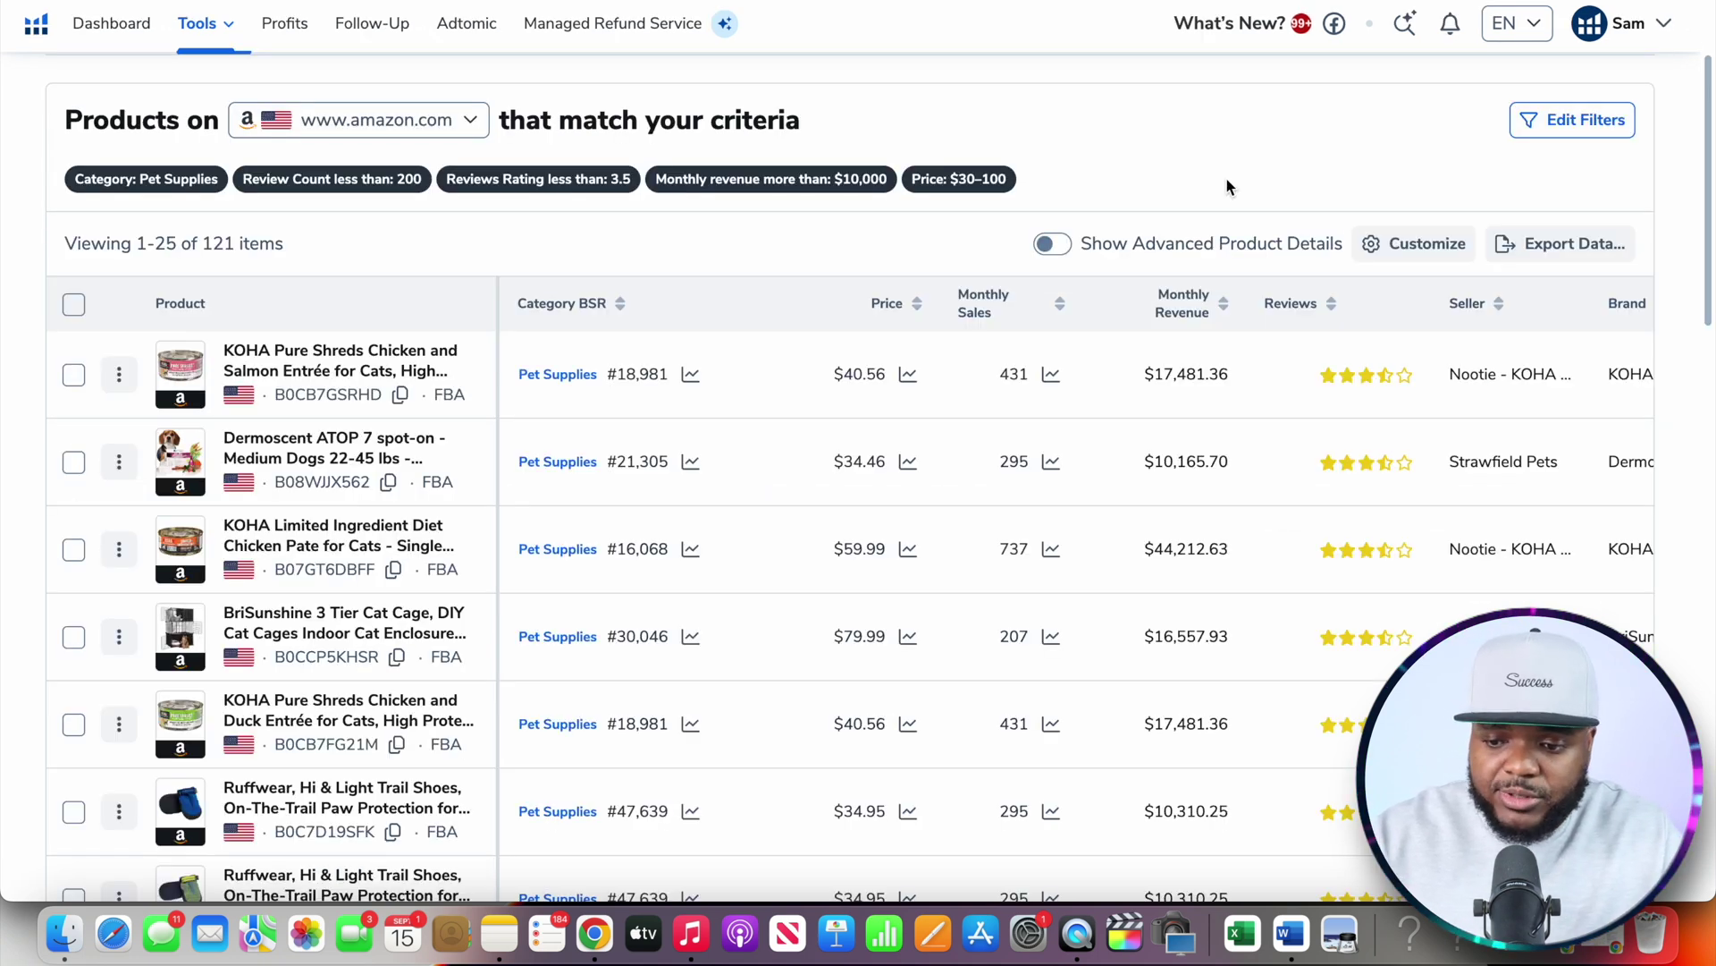
Edit the result filters to limit the shipping size to Small Standard-Size and Large Standard-Size
{"action": "scroll", "coordinate": [1208, 413], "scroll_direction": "down", "scroll_amount": 6}
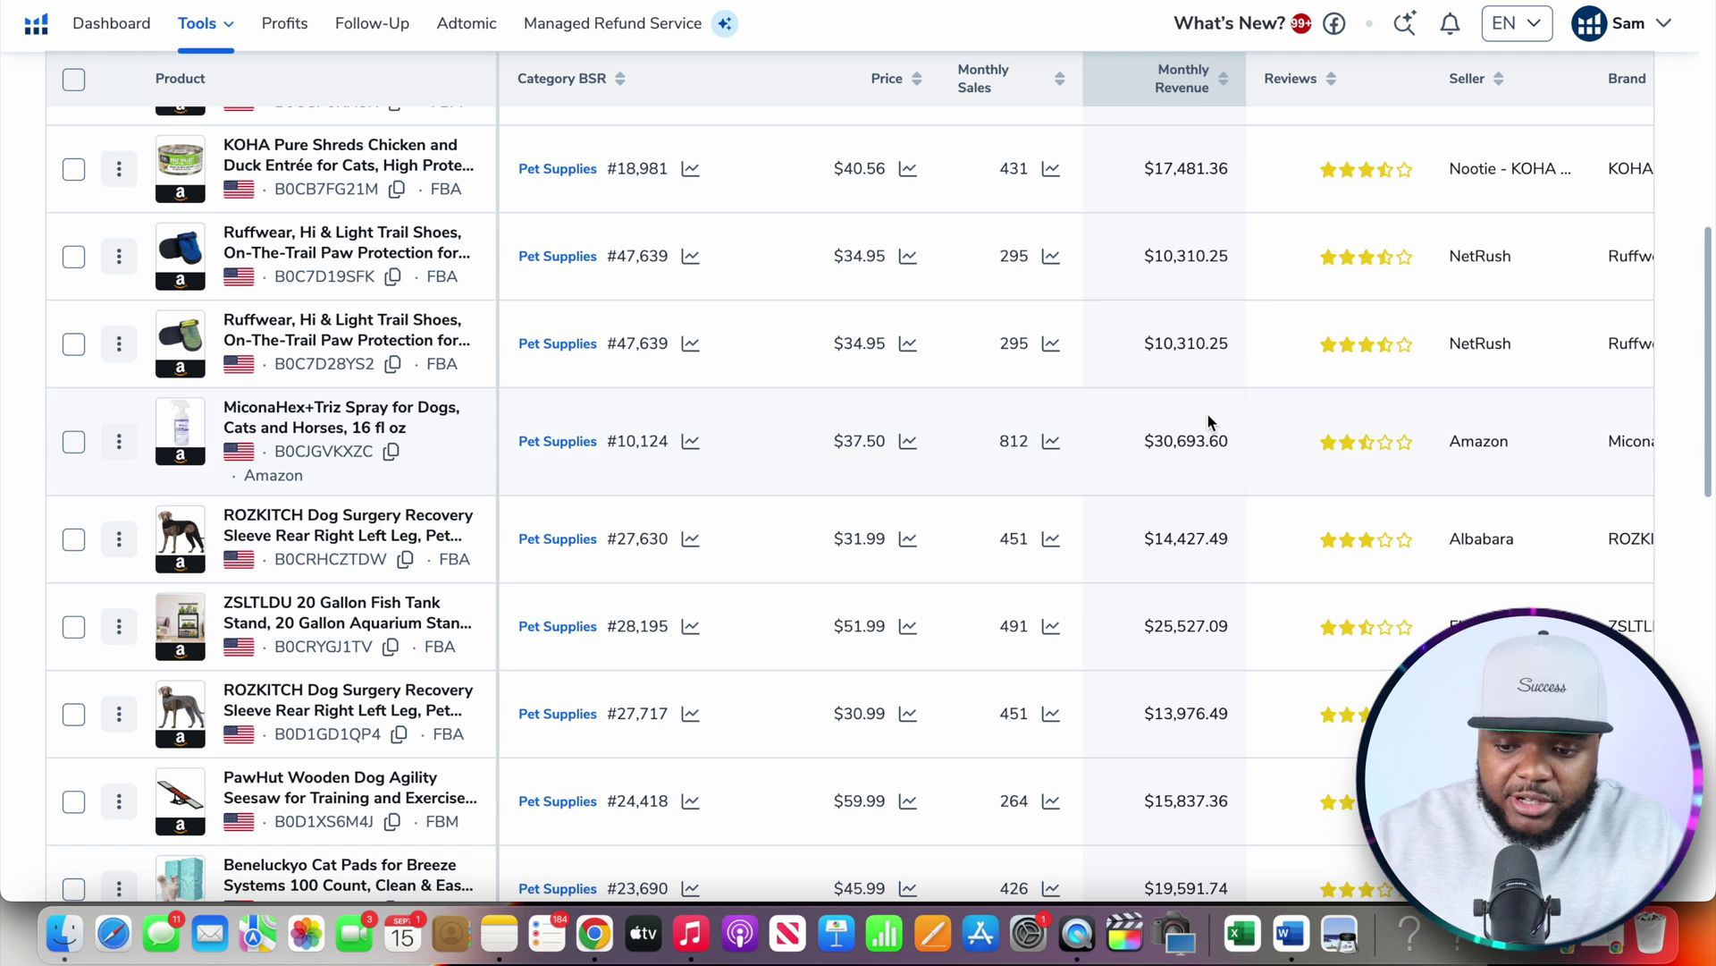
{"action": "scroll", "coordinate": [1207, 415], "scroll_direction": "up", "scroll_amount": 7}
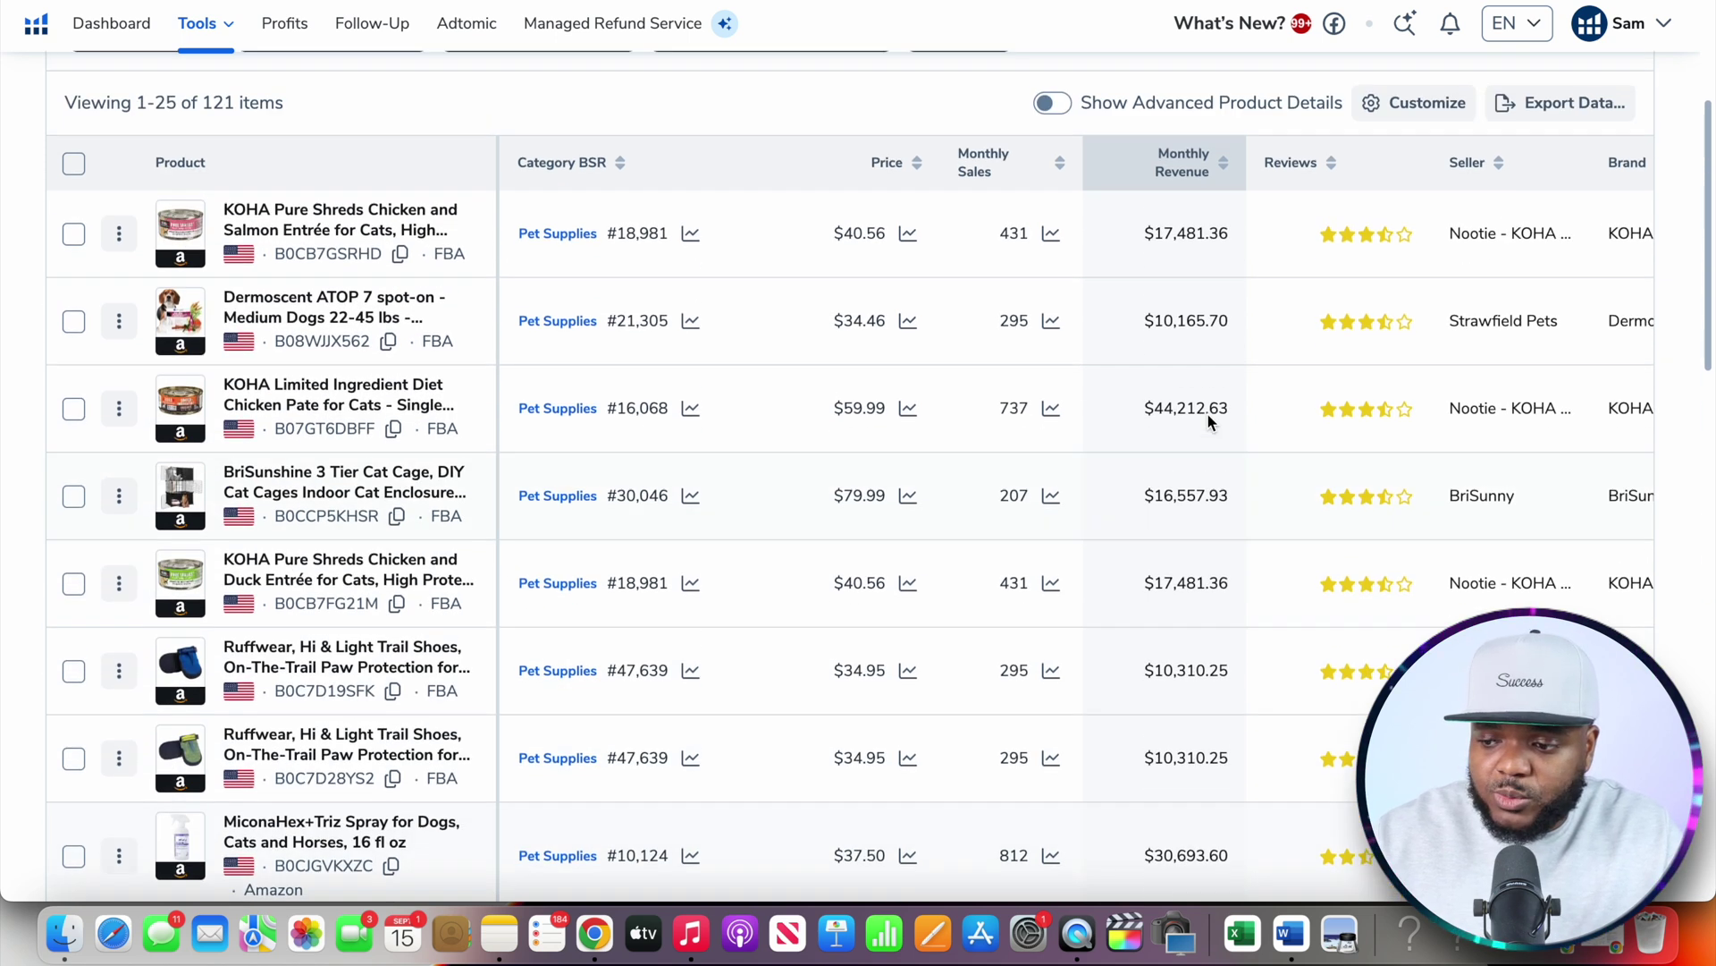
{"action": "left_click", "coordinate": [1585, 192]}
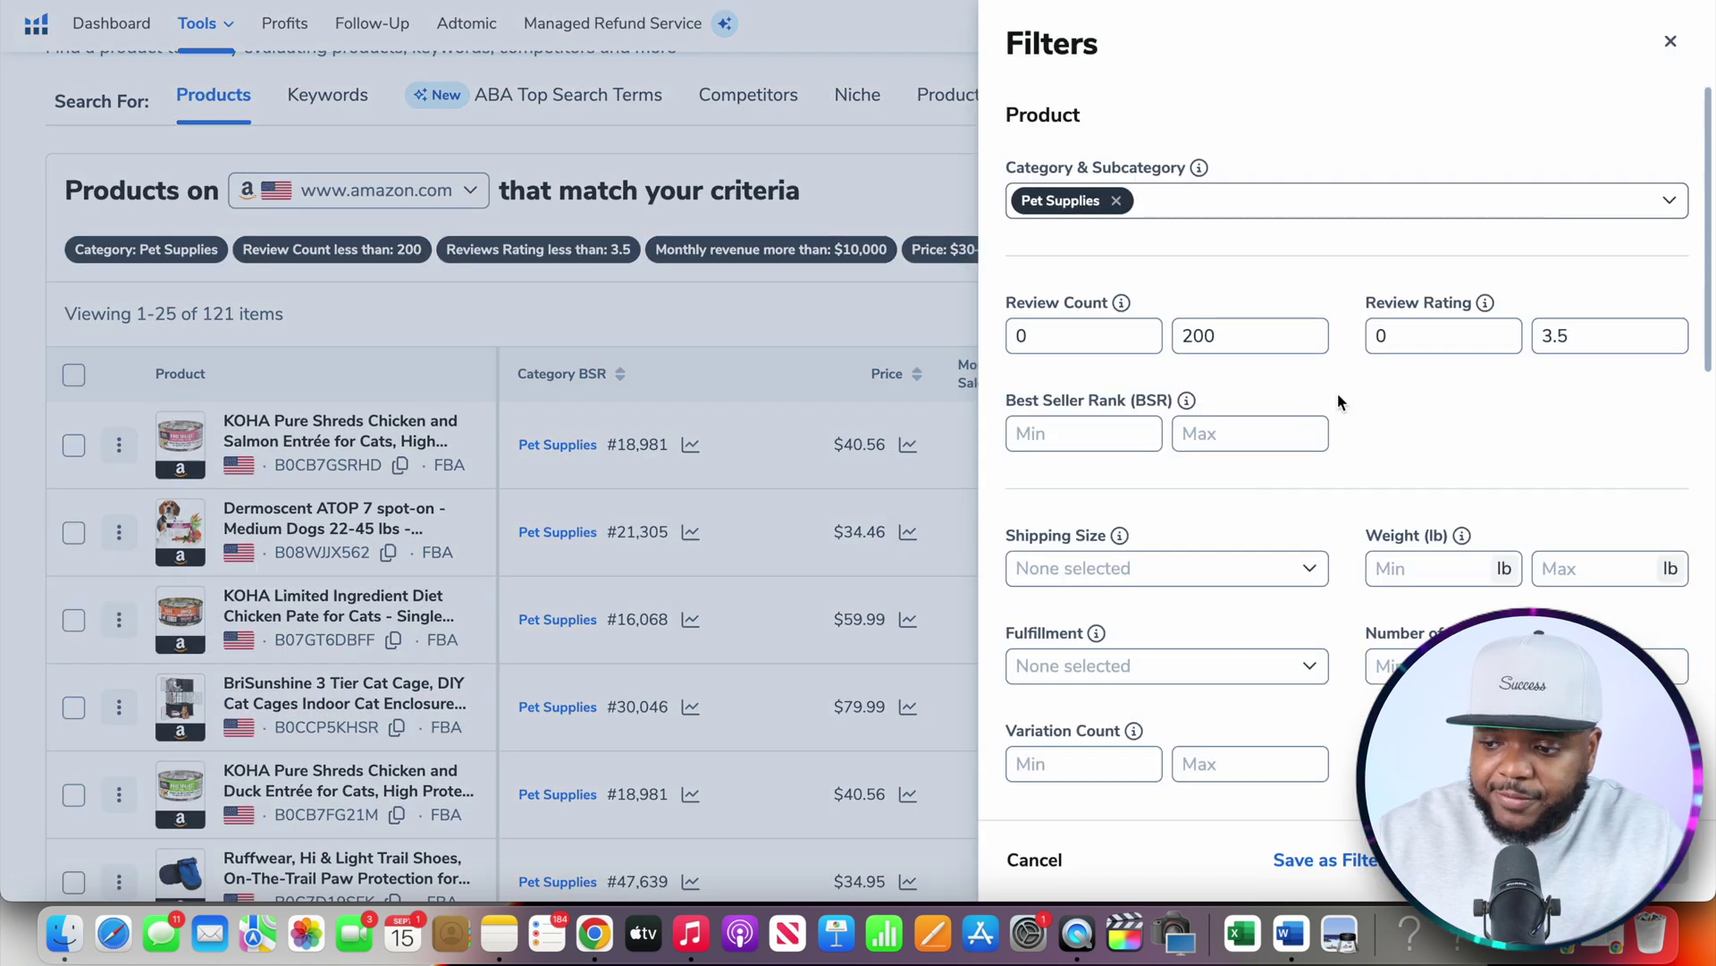
{"action": "scroll", "coordinate": [1413, 401], "scroll_direction": "down", "scroll_amount": 1}
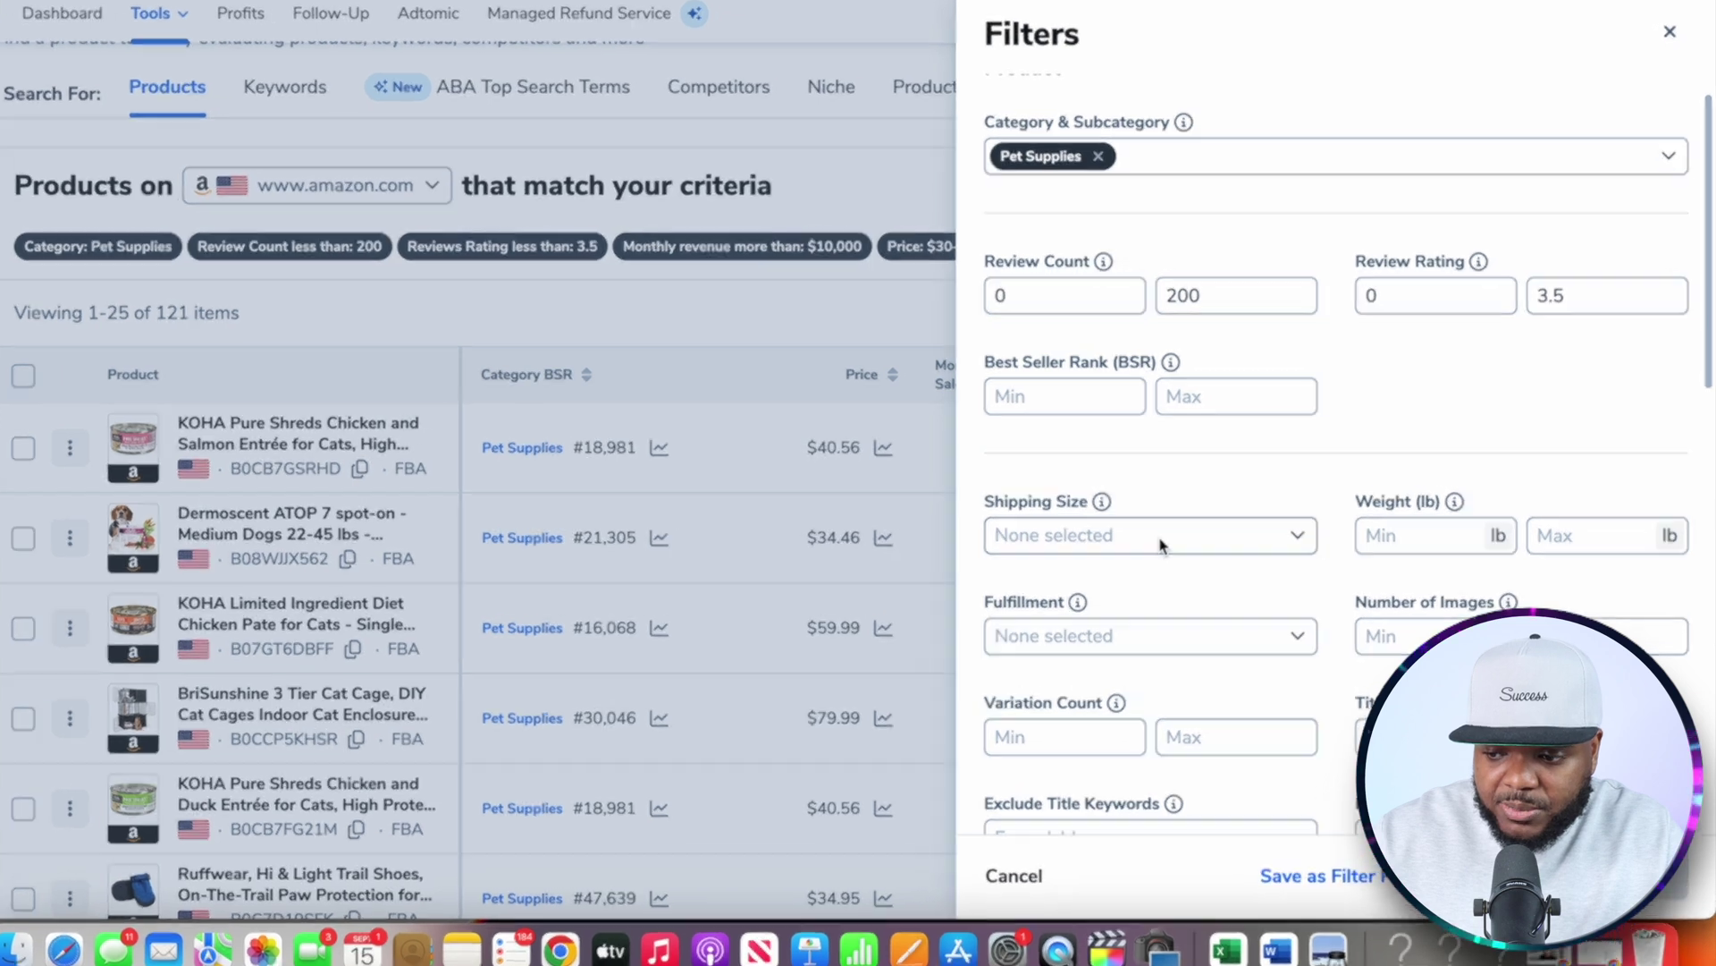
{"action": "left_click", "coordinate": [1179, 540]}
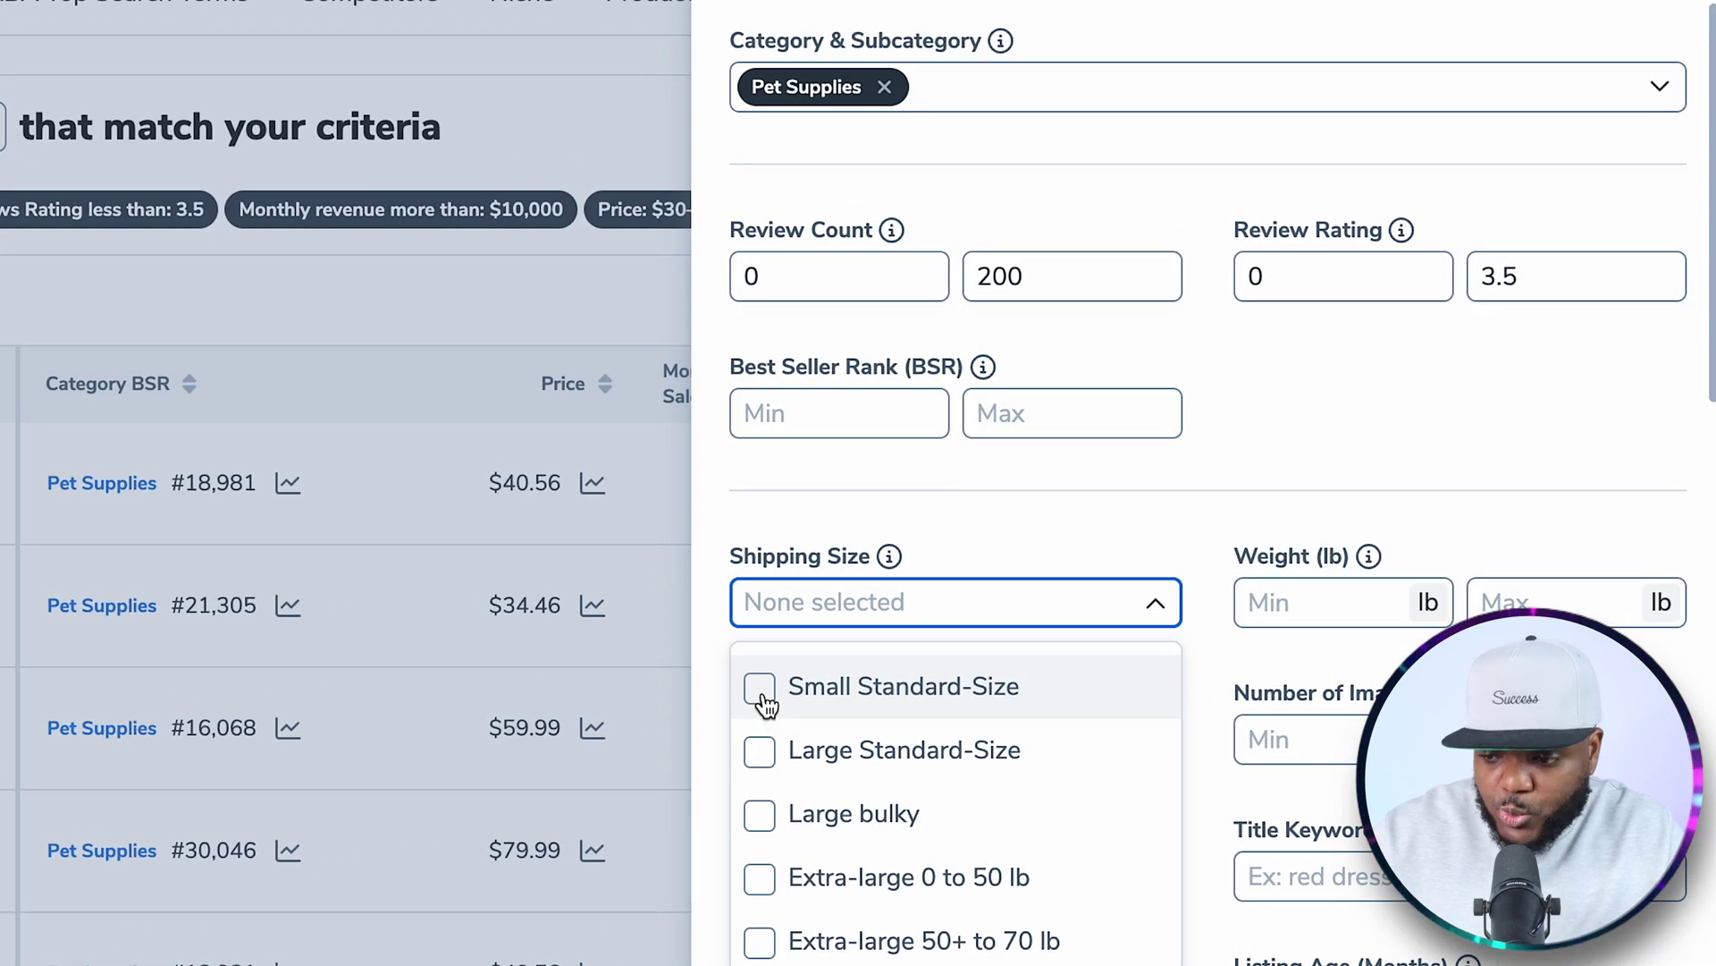
{"action": "left_click", "coordinate": [764, 703]}
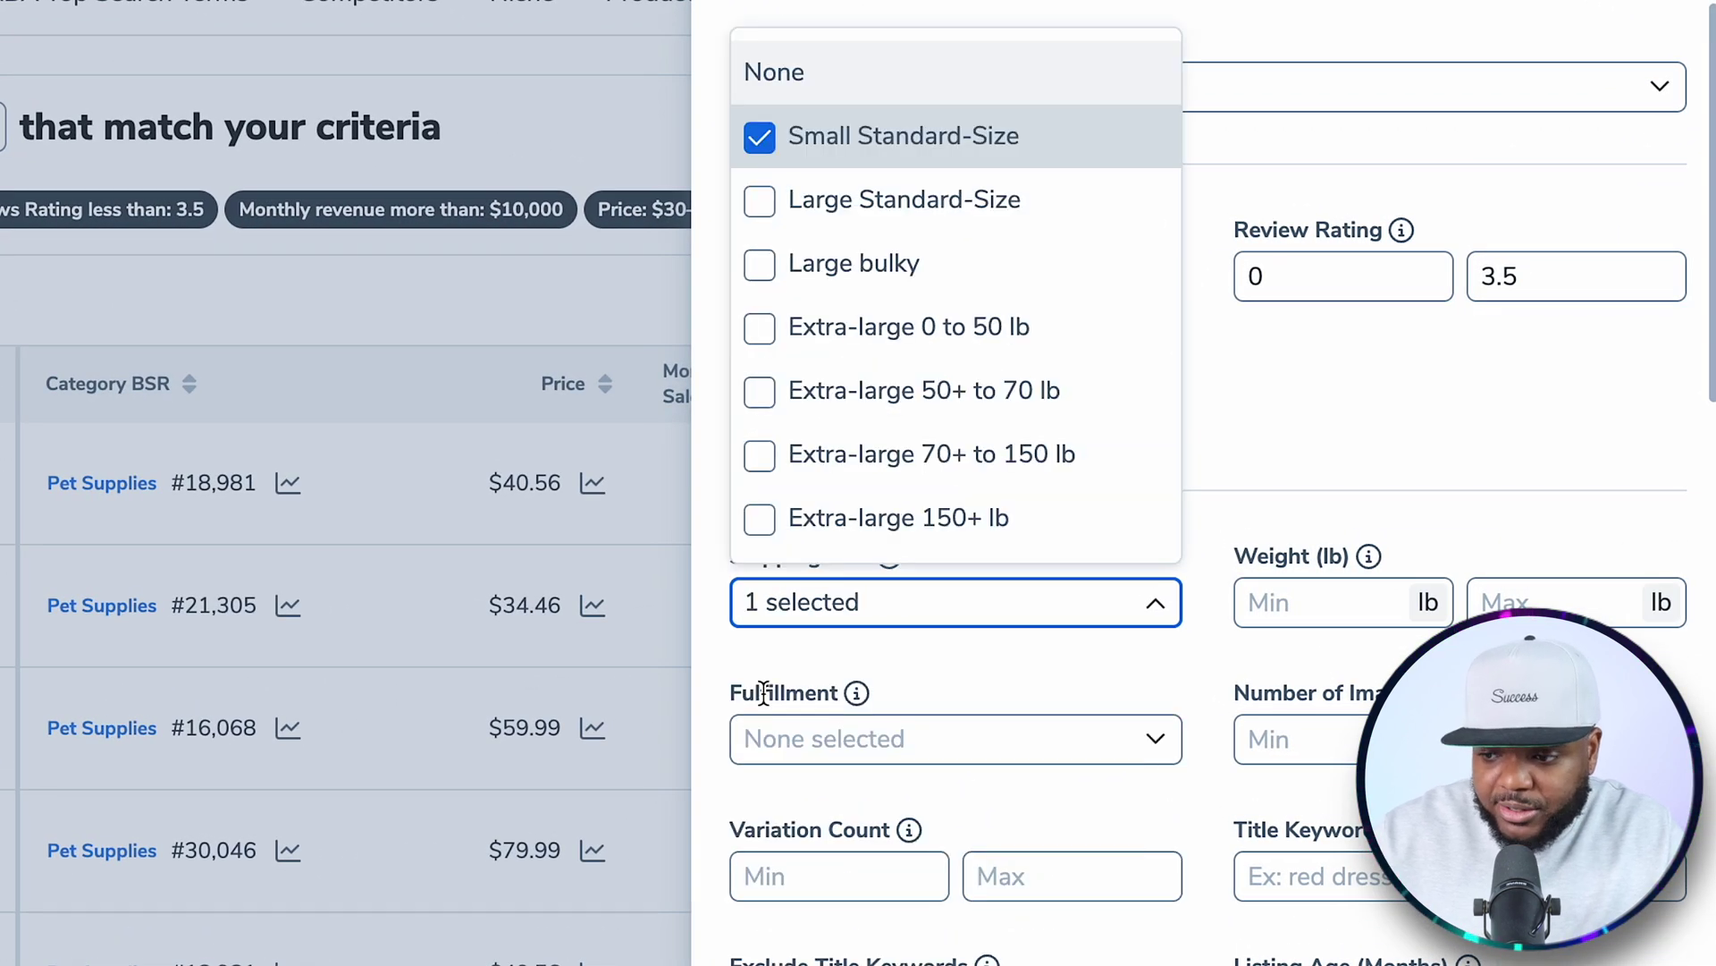
{"action": "left_click", "coordinate": [751, 205]}
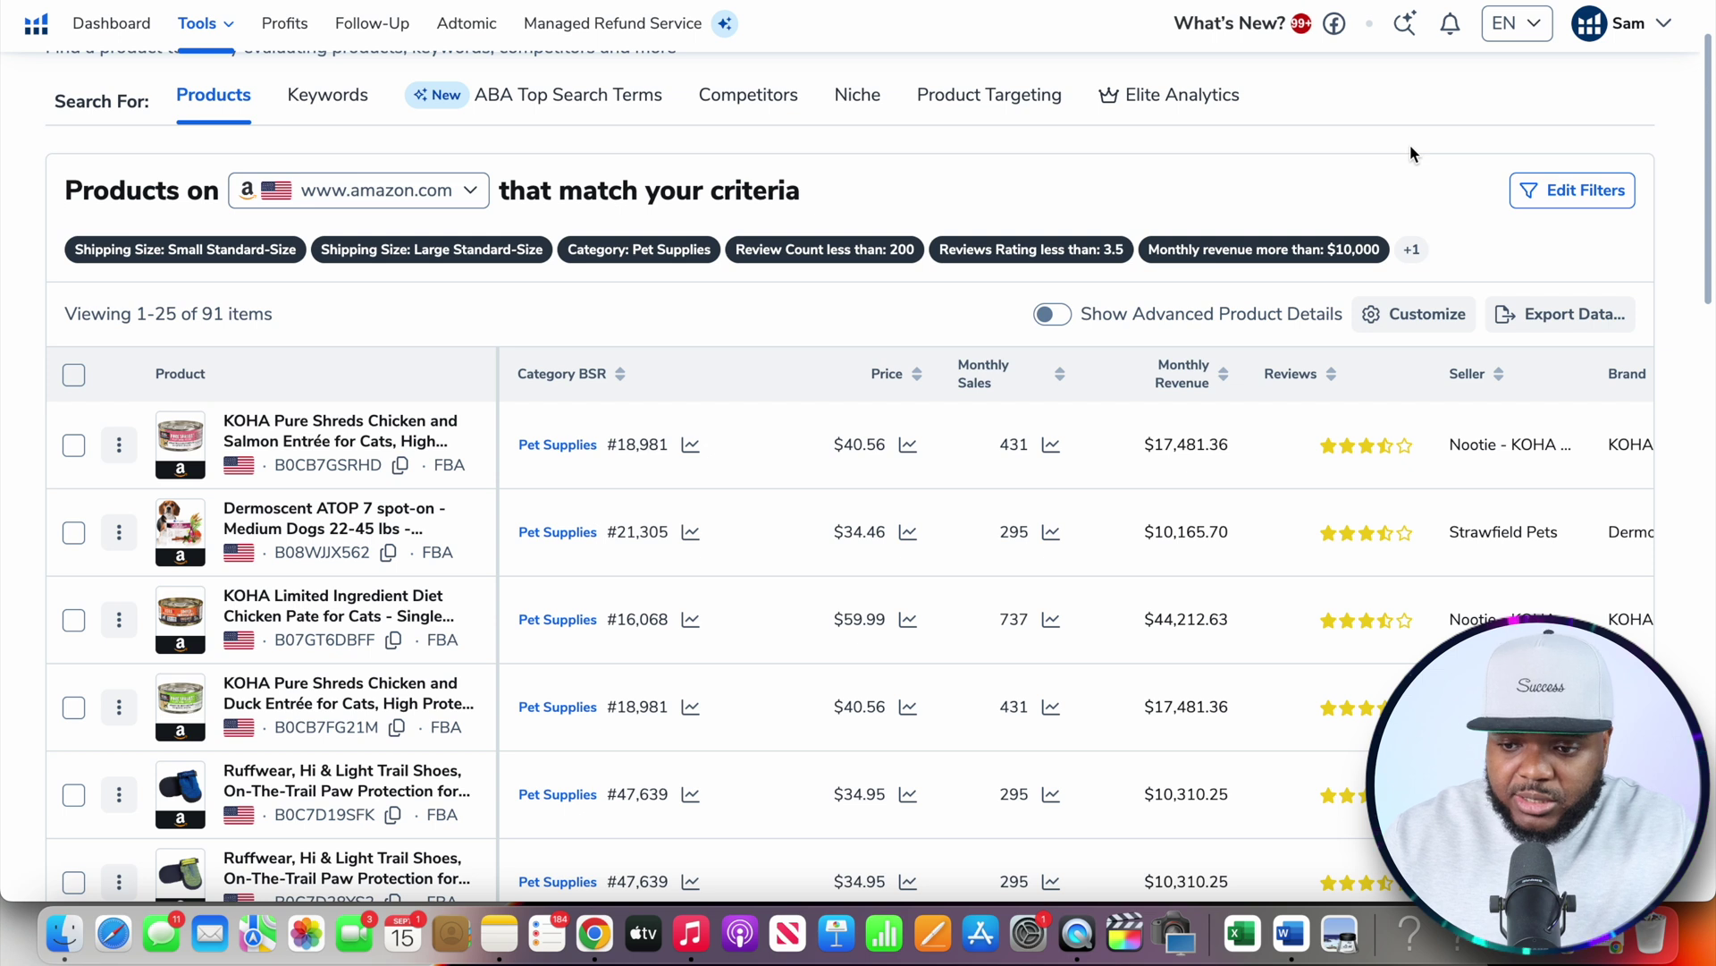
Sort the matching products by monthly revenue from highest to lowest and look through the list
{"action": "left_click", "coordinate": [1198, 383]}
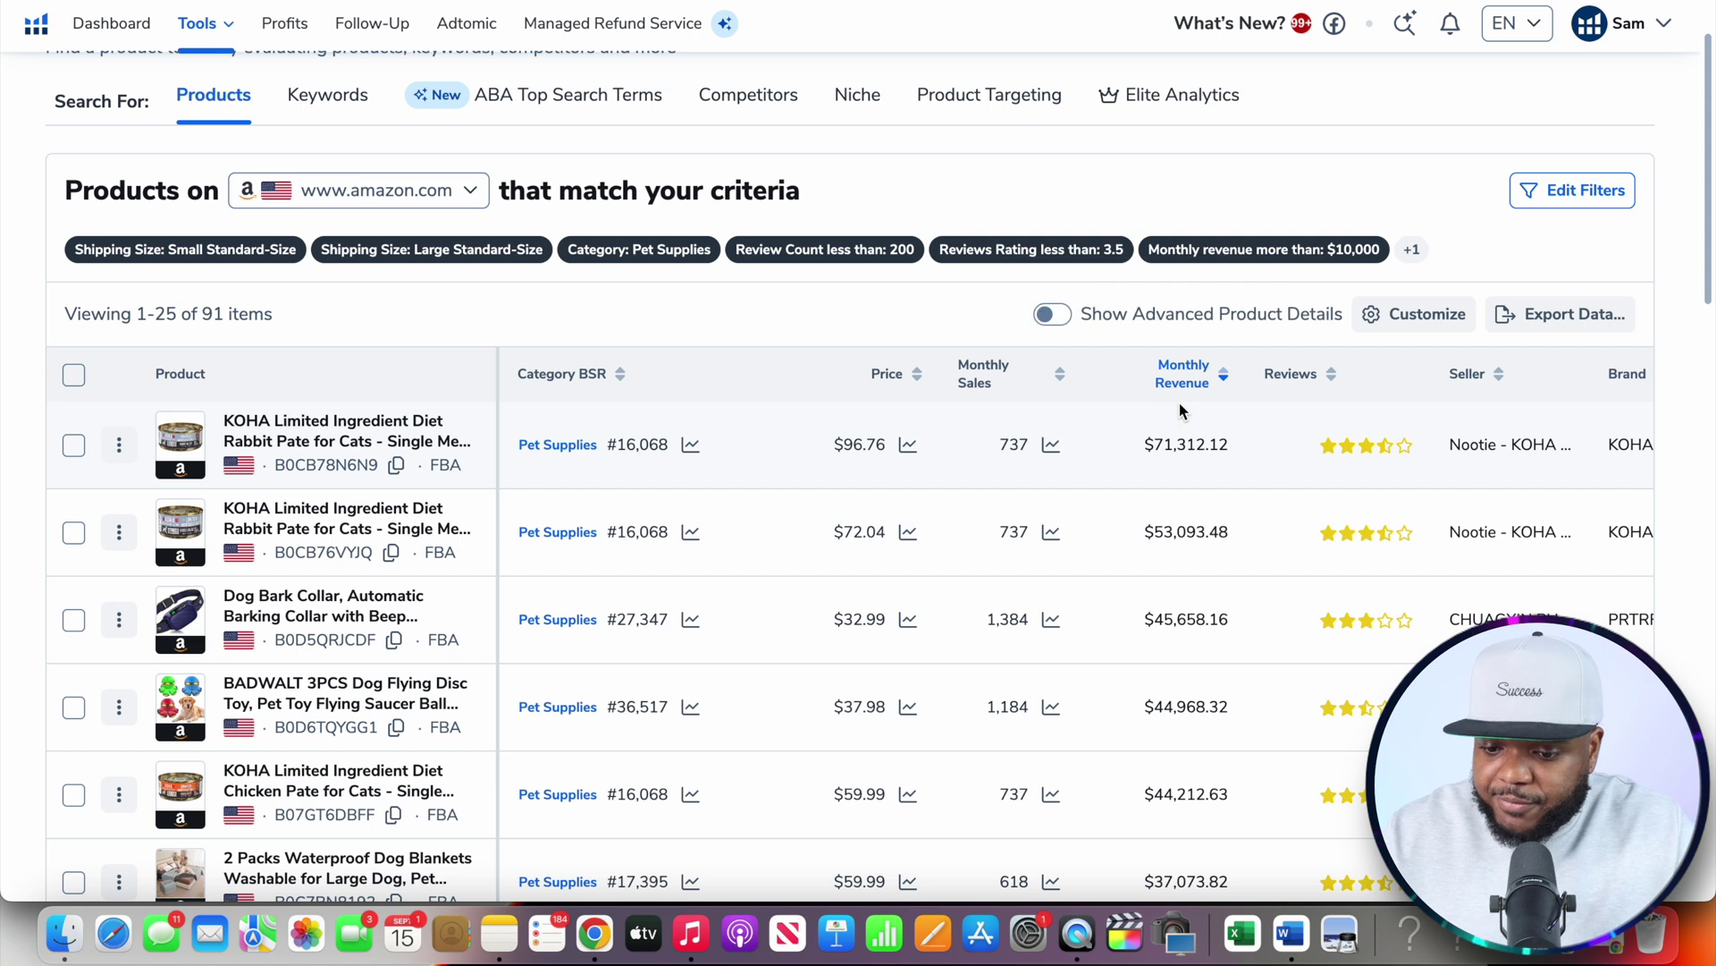
{"action": "scroll", "coordinate": [1180, 411], "scroll_direction": "down", "scroll_amount": 2}
{"action": "scroll", "coordinate": [1180, 410], "scroll_direction": "down", "scroll_amount": 2}
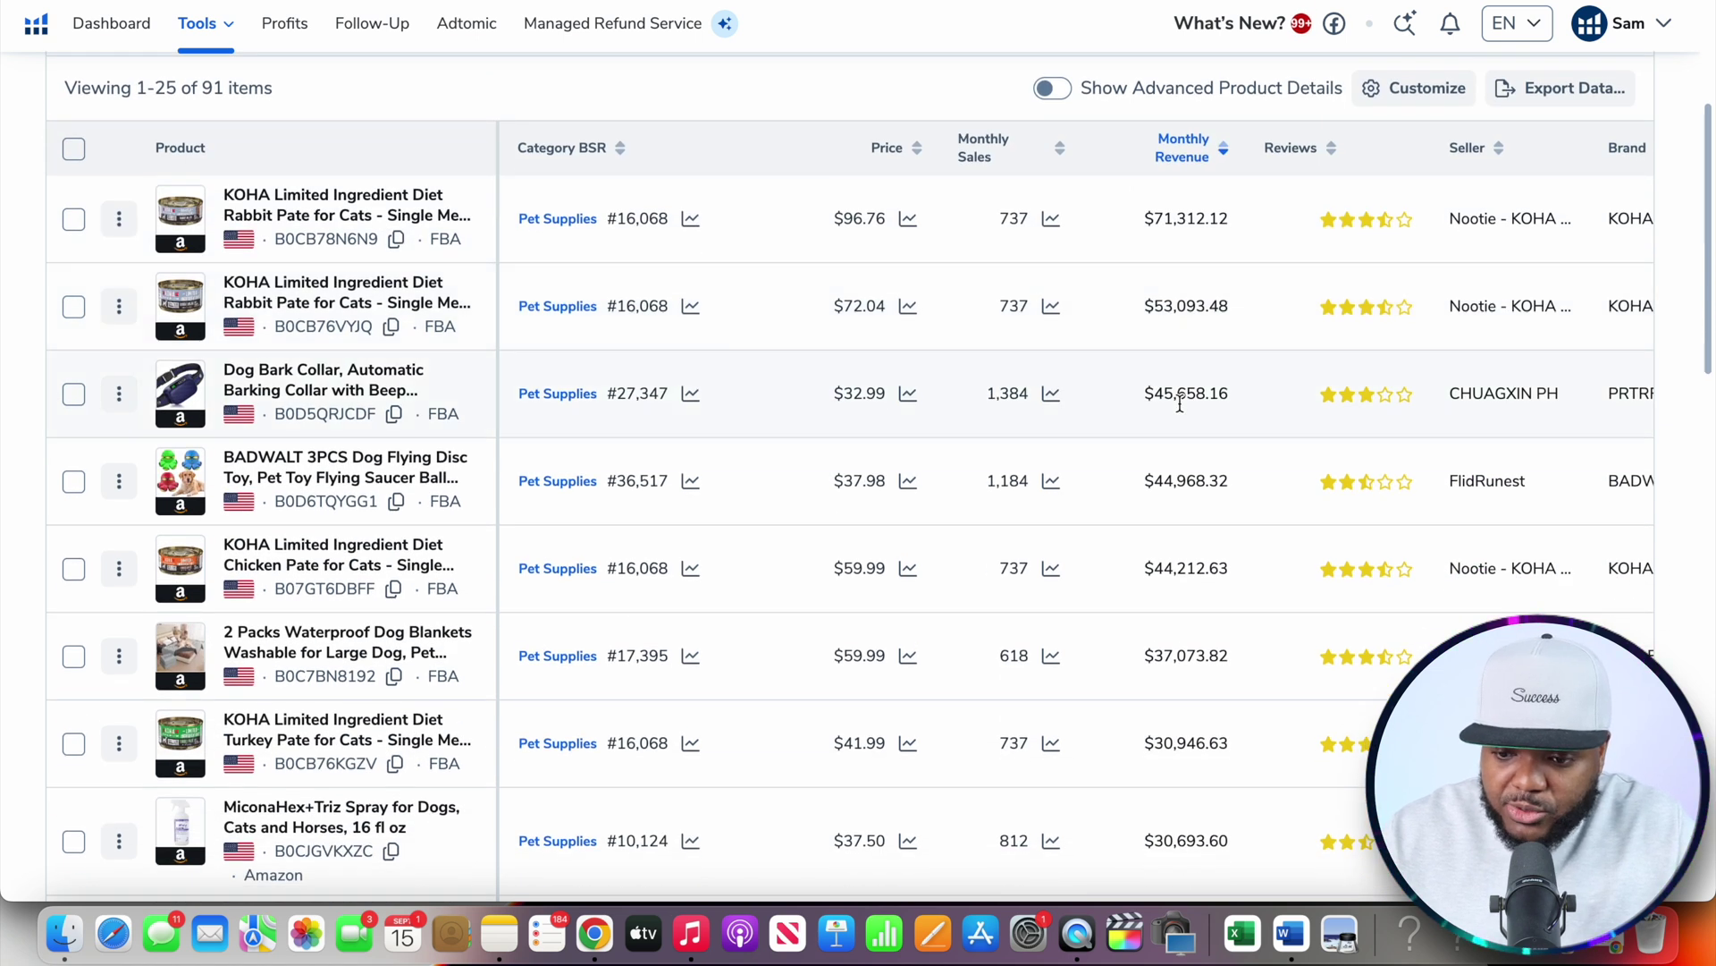
{"action": "scroll", "coordinate": [1180, 404], "scroll_direction": "down", "scroll_amount": 10}
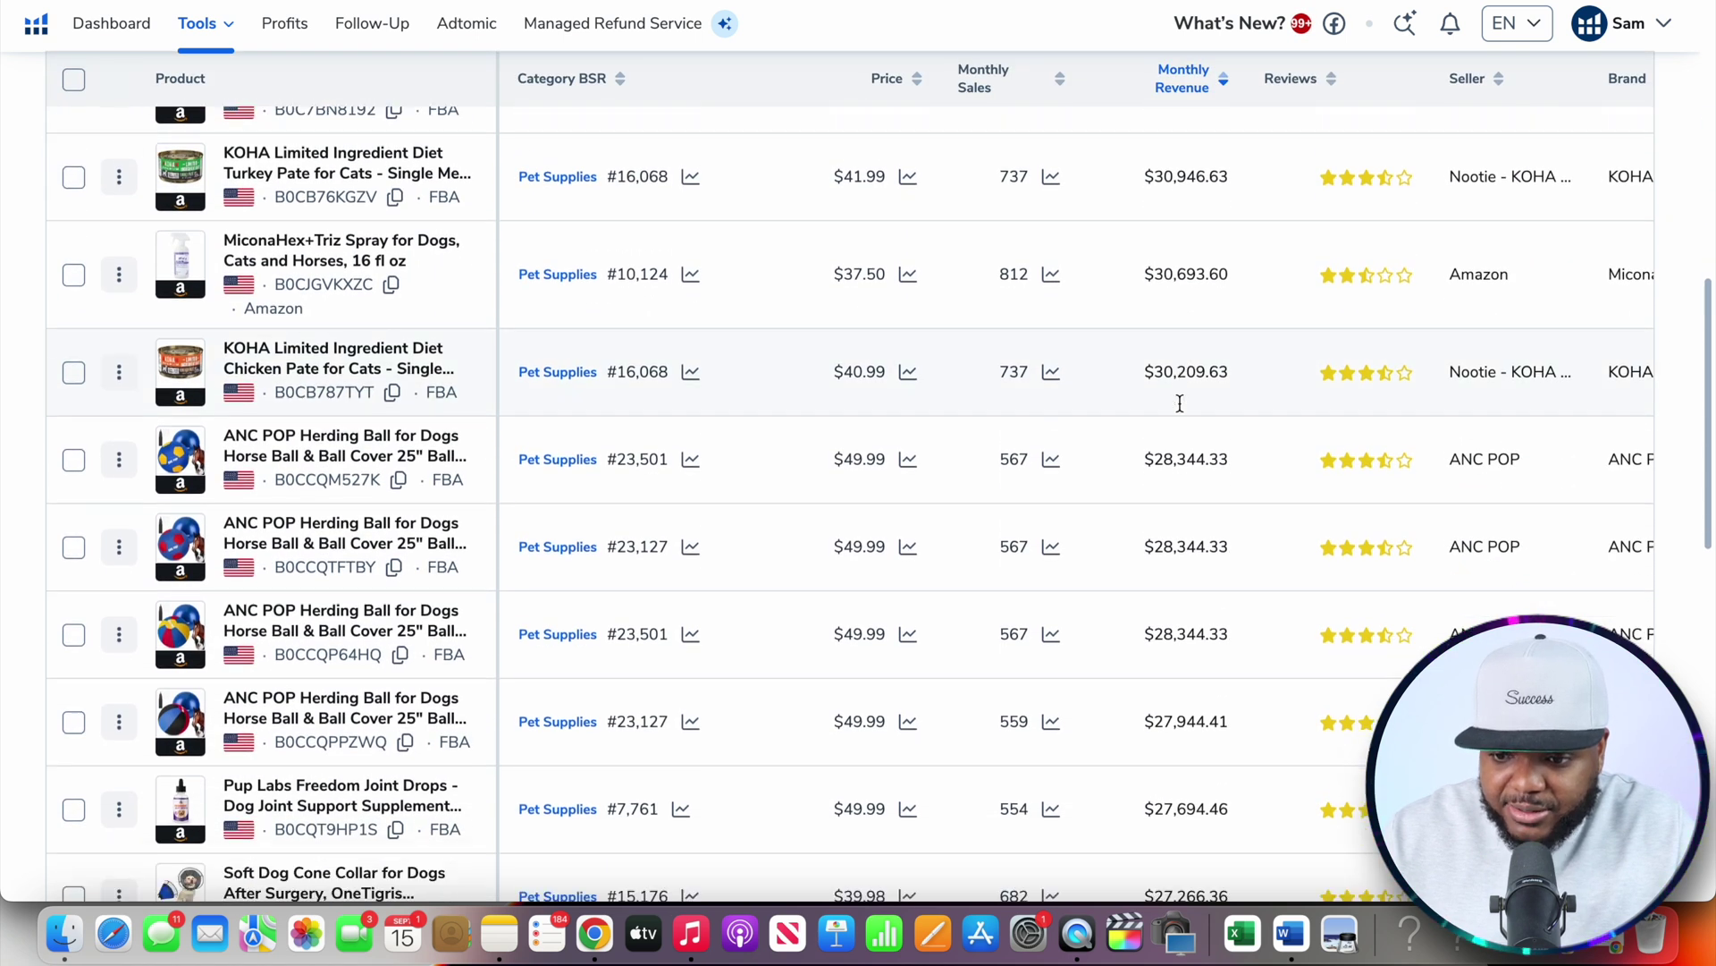
{"action": "scroll", "coordinate": [1180, 404], "scroll_direction": "down", "scroll_amount": 13}
{"action": "scroll", "coordinate": [1180, 403], "scroll_direction": "down", "scroll_amount": 3}
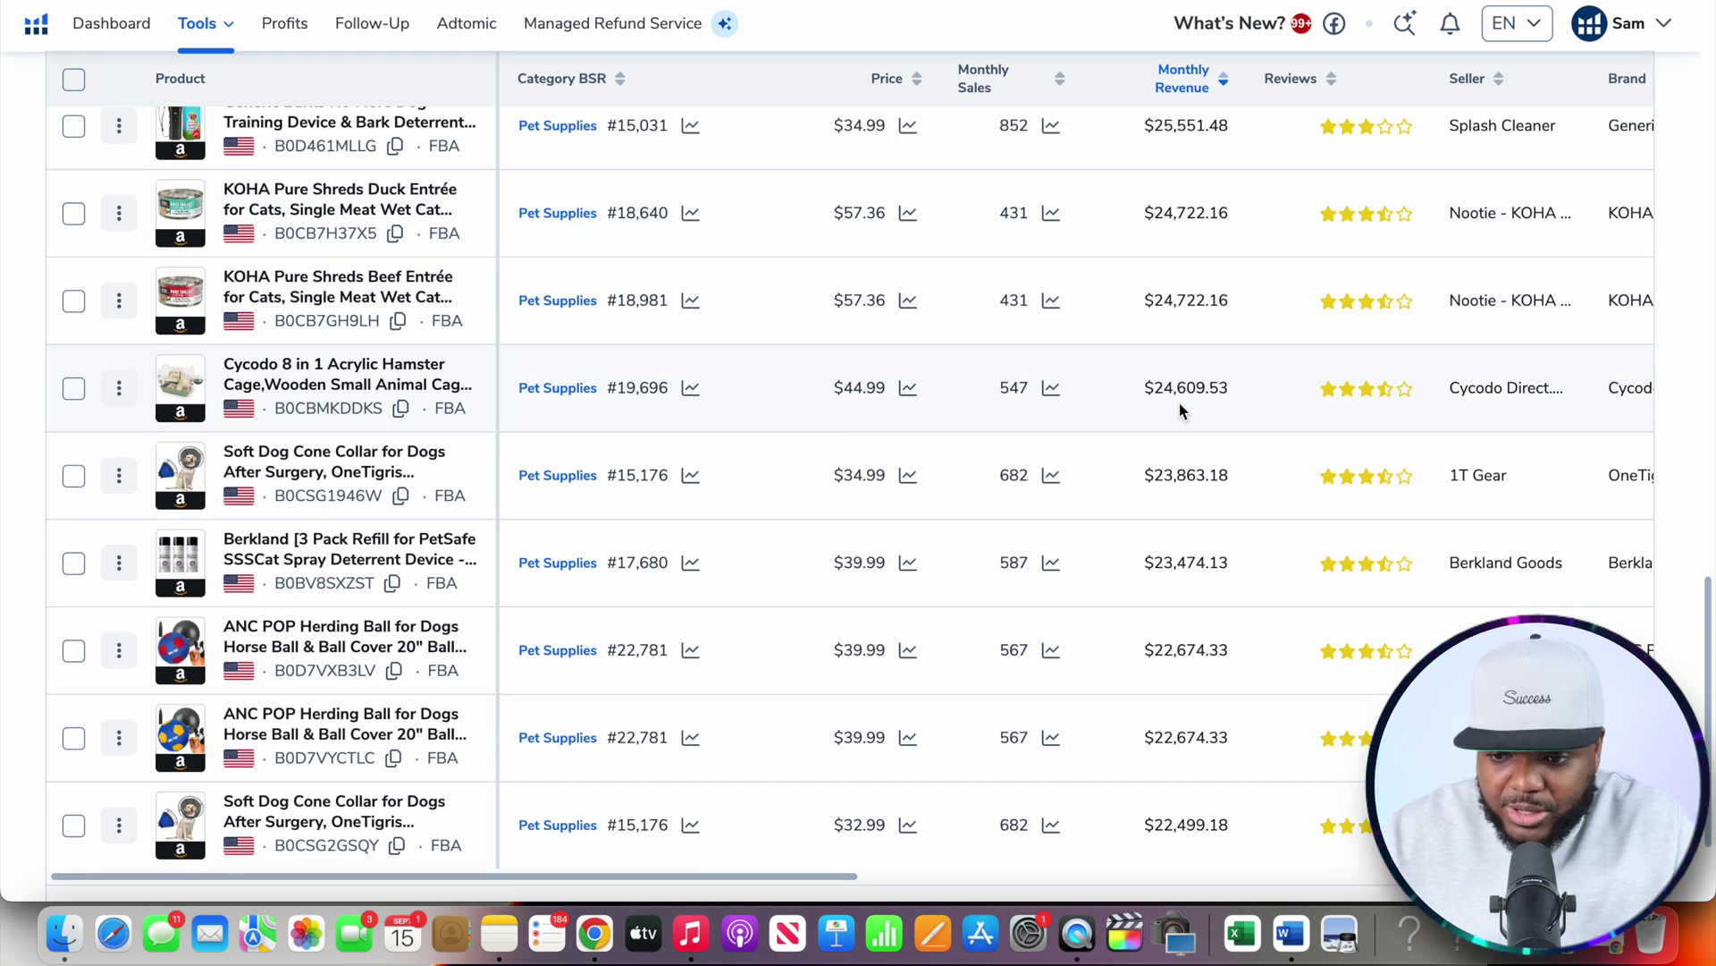
Look back through the revenue-sorted products and select the "Flying Saucer Ball Dog Toy" wording in the BADWALT flying disc toy's listing details
{"action": "scroll", "coordinate": [1180, 410], "scroll_direction": "down", "scroll_amount": 3}
{"action": "scroll", "coordinate": [1180, 405], "scroll_direction": "up", "scroll_amount": 20}
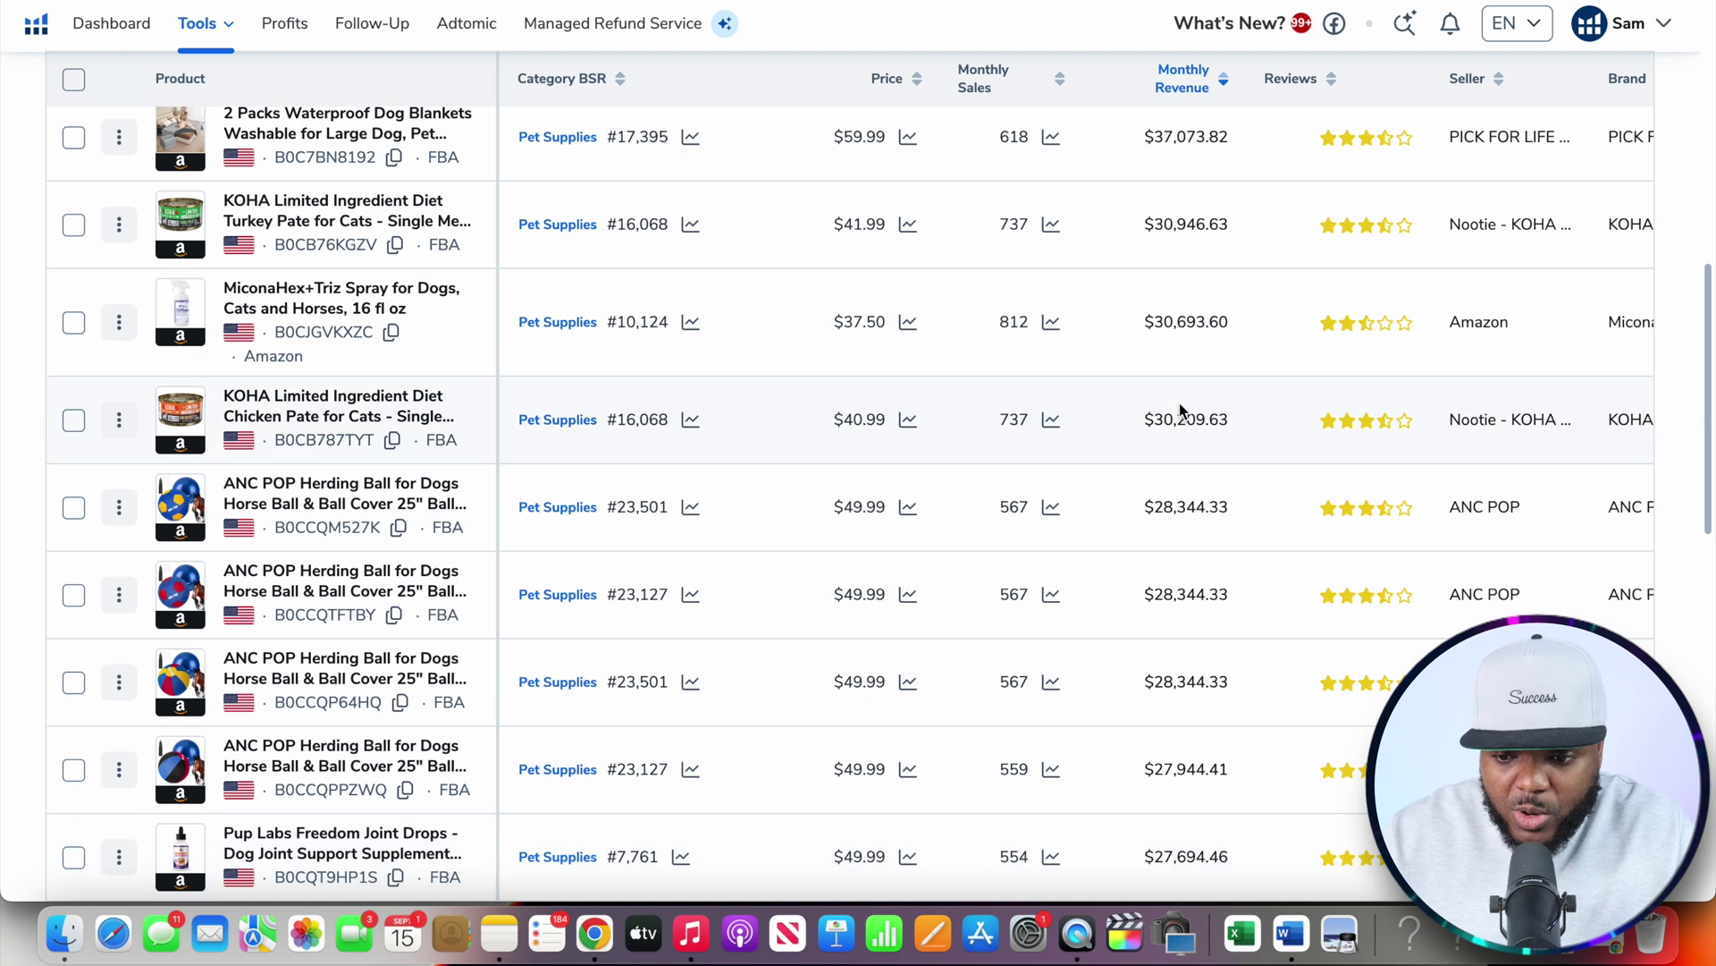
{"action": "scroll", "coordinate": [1180, 410], "scroll_direction": "up", "scroll_amount": 5}
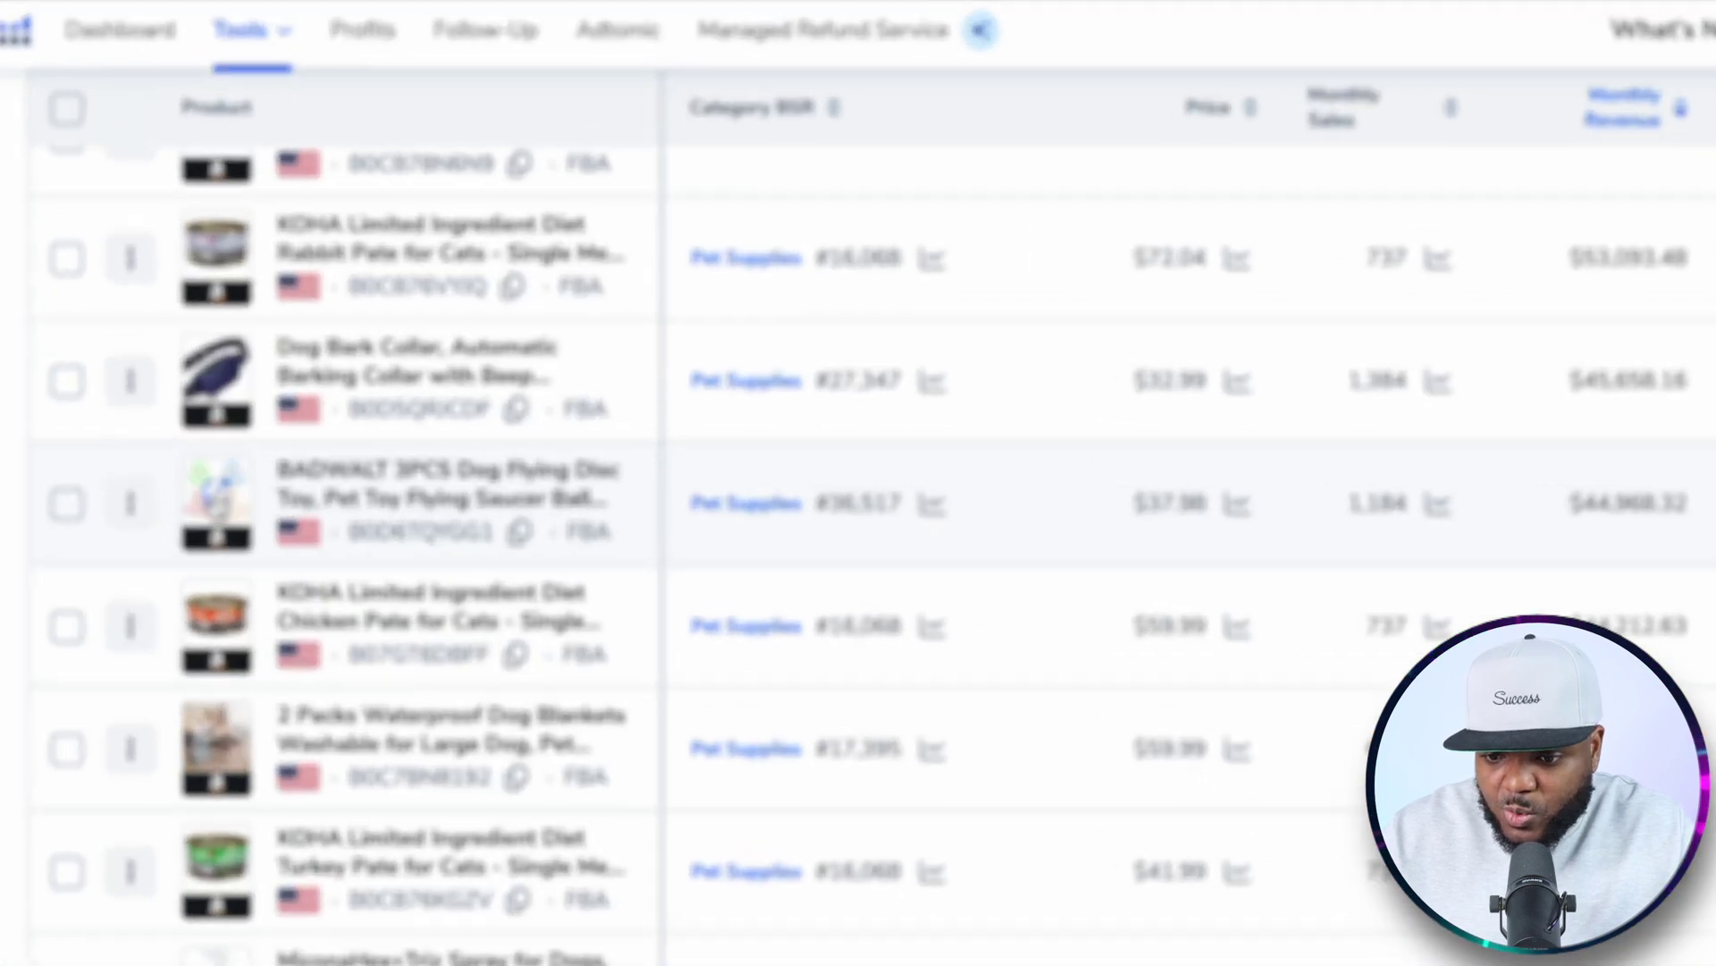
{"action": "mouse_move", "coordinate": [188, 374]}
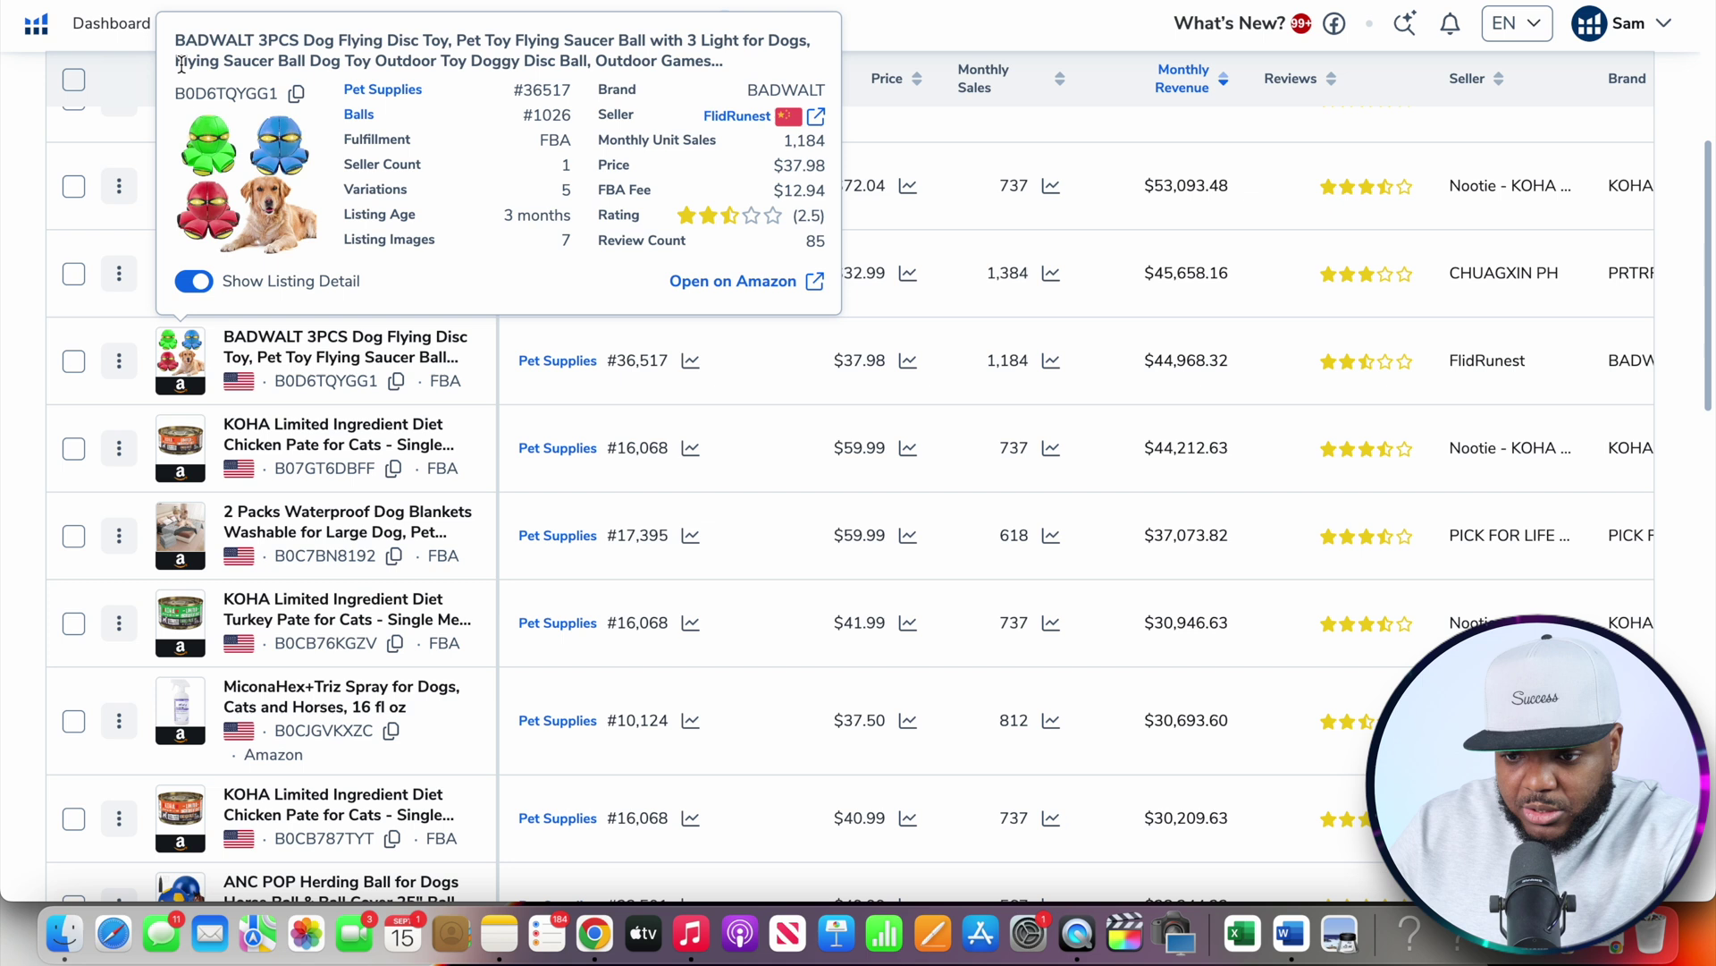
{"action": "left_click_drag", "start_coordinate": [179, 63], "coordinate": [317, 58]}
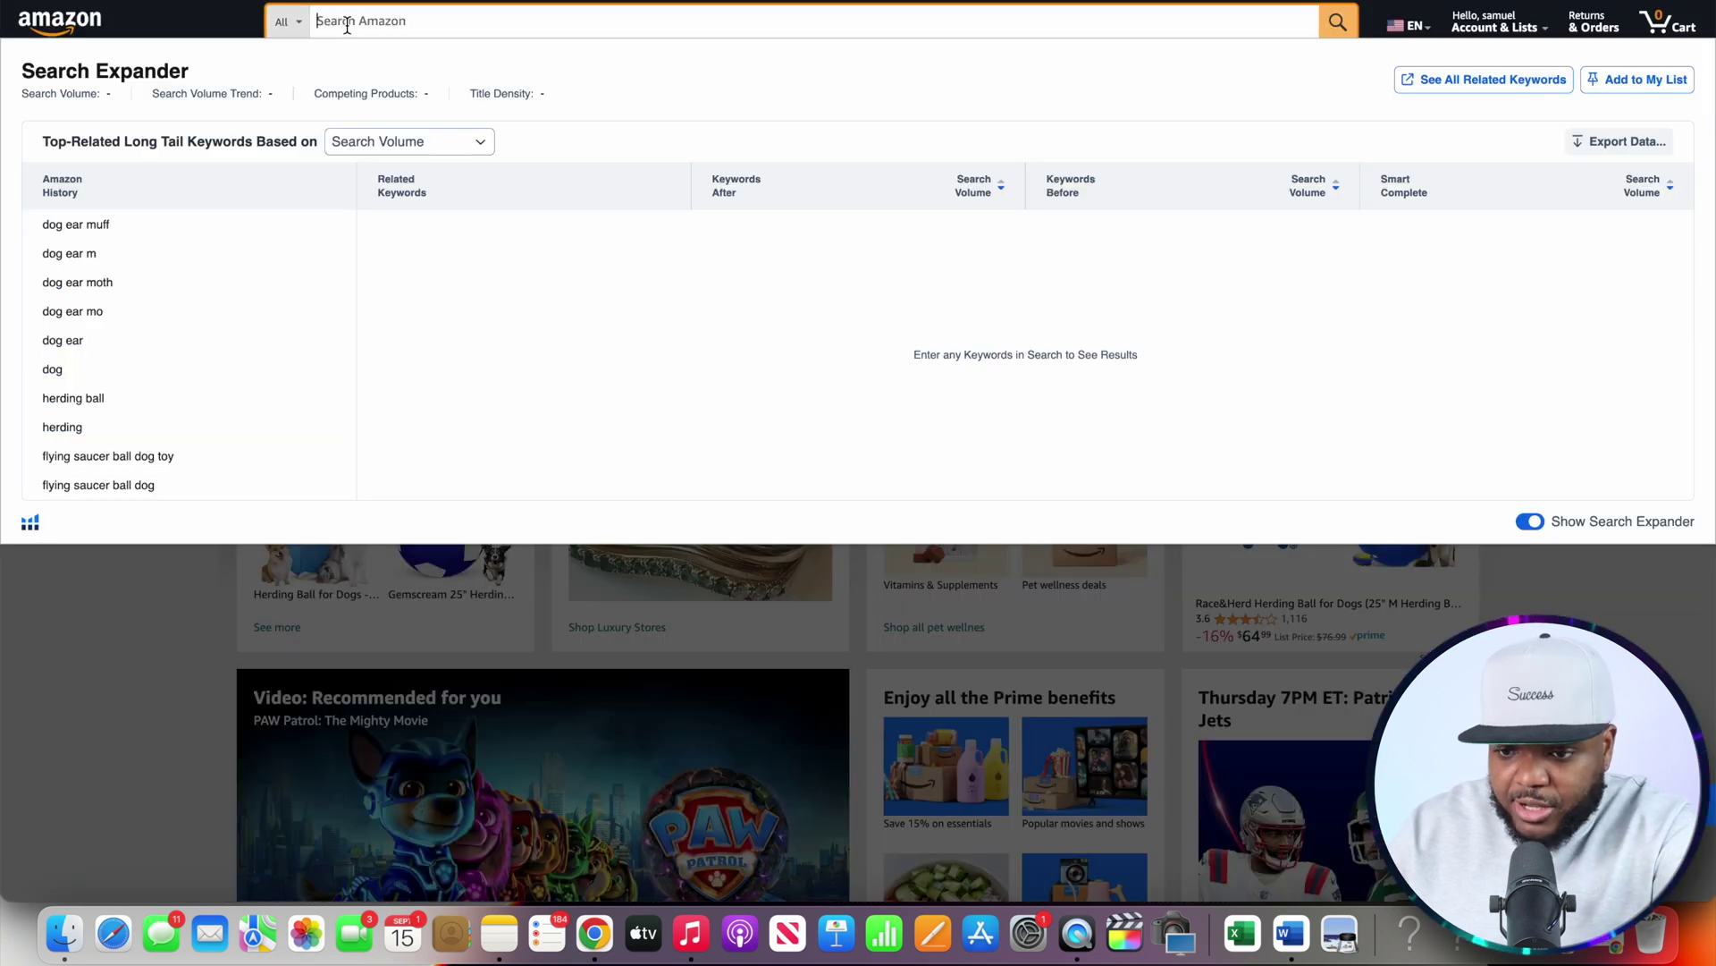
Search Amazon for "Flying Saucer Ball Dog Toy" and look over the competing listings' prices, ratings and review counts
{"action": "type", "text": "Flying Saucer Ball Dog Toy"}
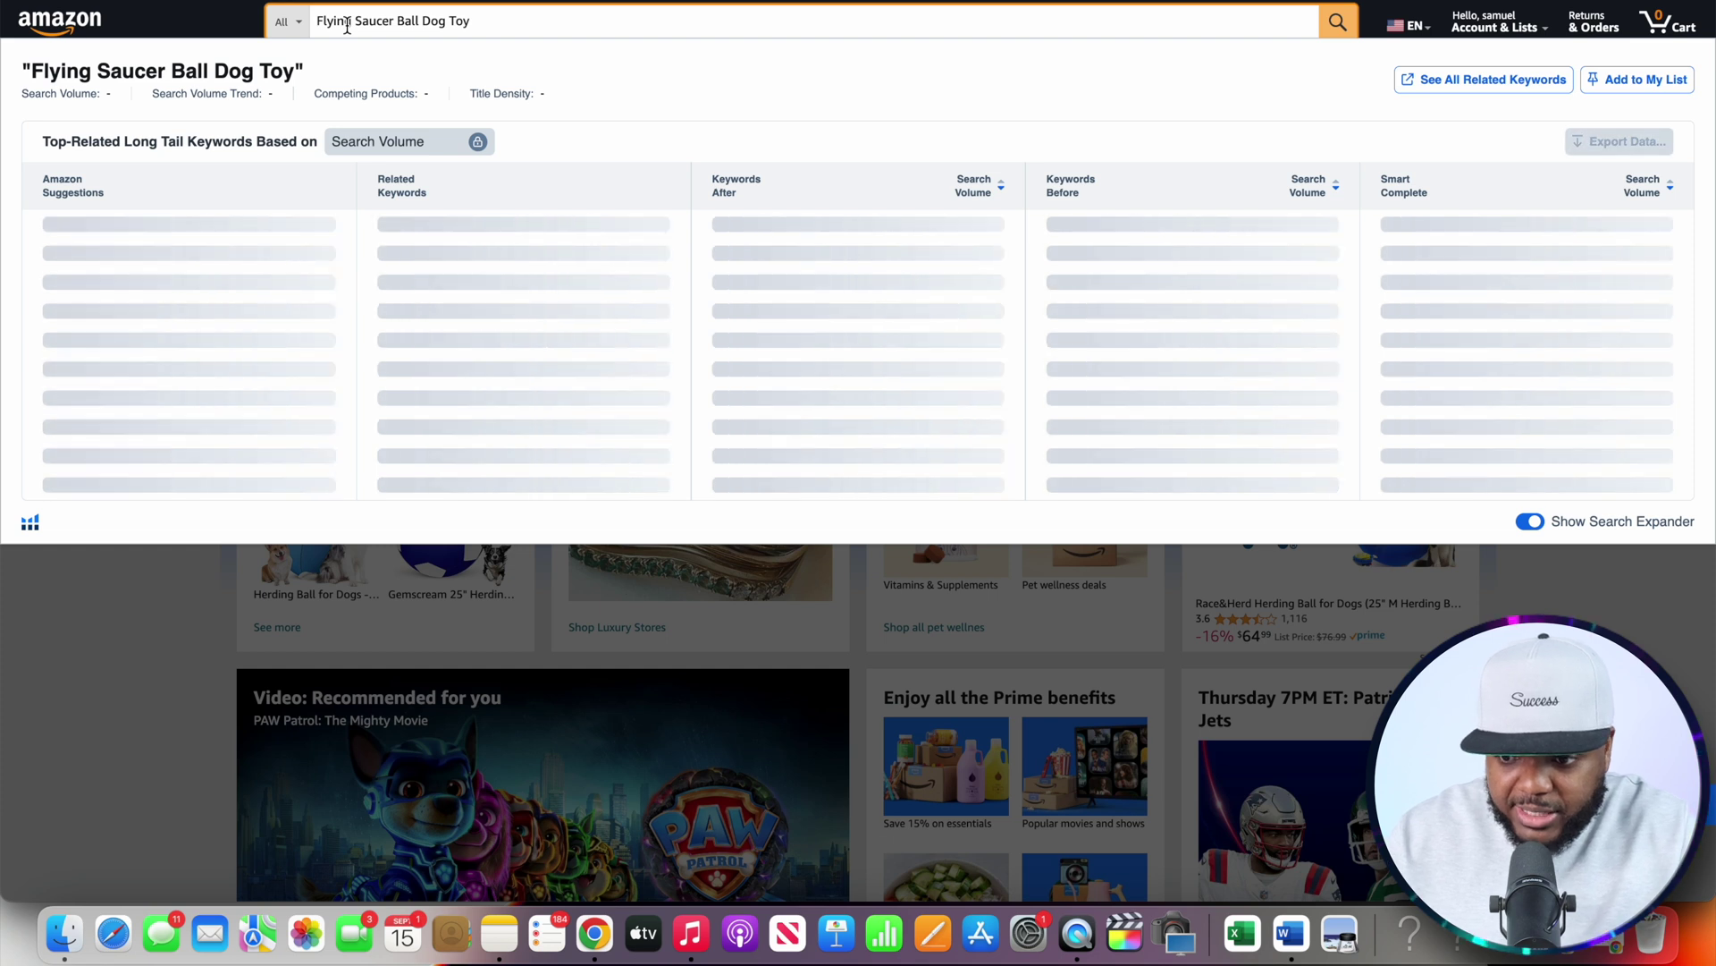
{"action": "key", "text": "Return"}
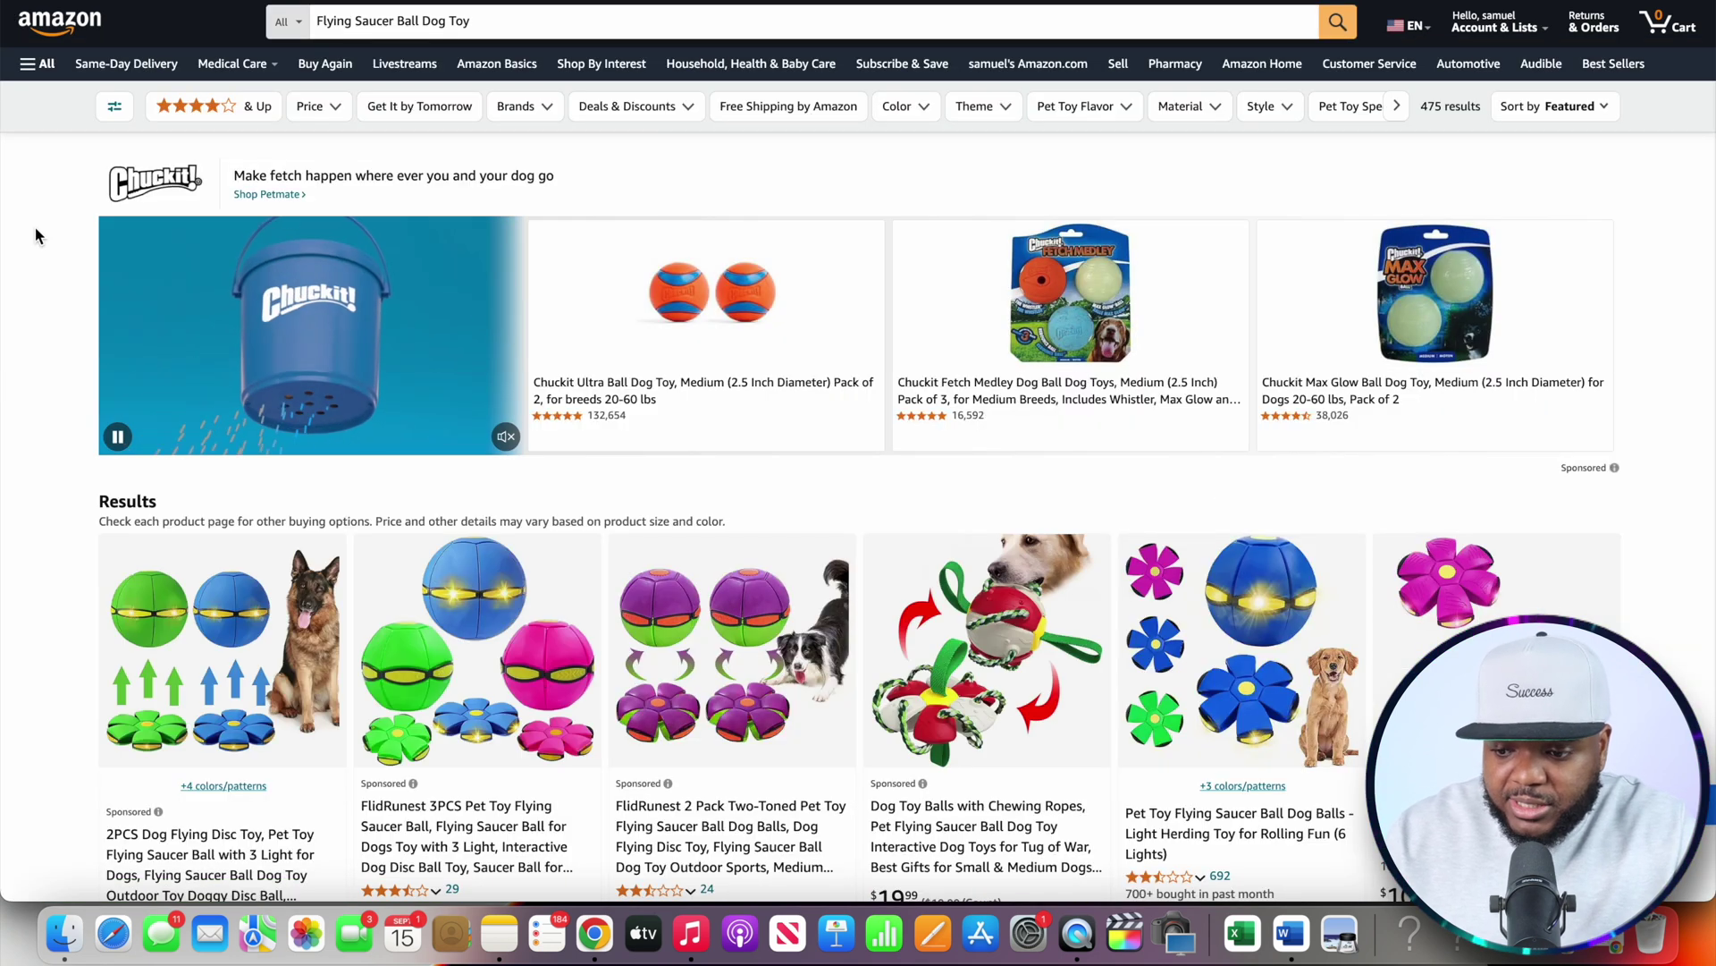
{"action": "scroll", "coordinate": [35, 231], "scroll_direction": "down", "scroll_amount": 2}
{"action": "scroll", "coordinate": [35, 227], "scroll_direction": "down", "scroll_amount": 2}
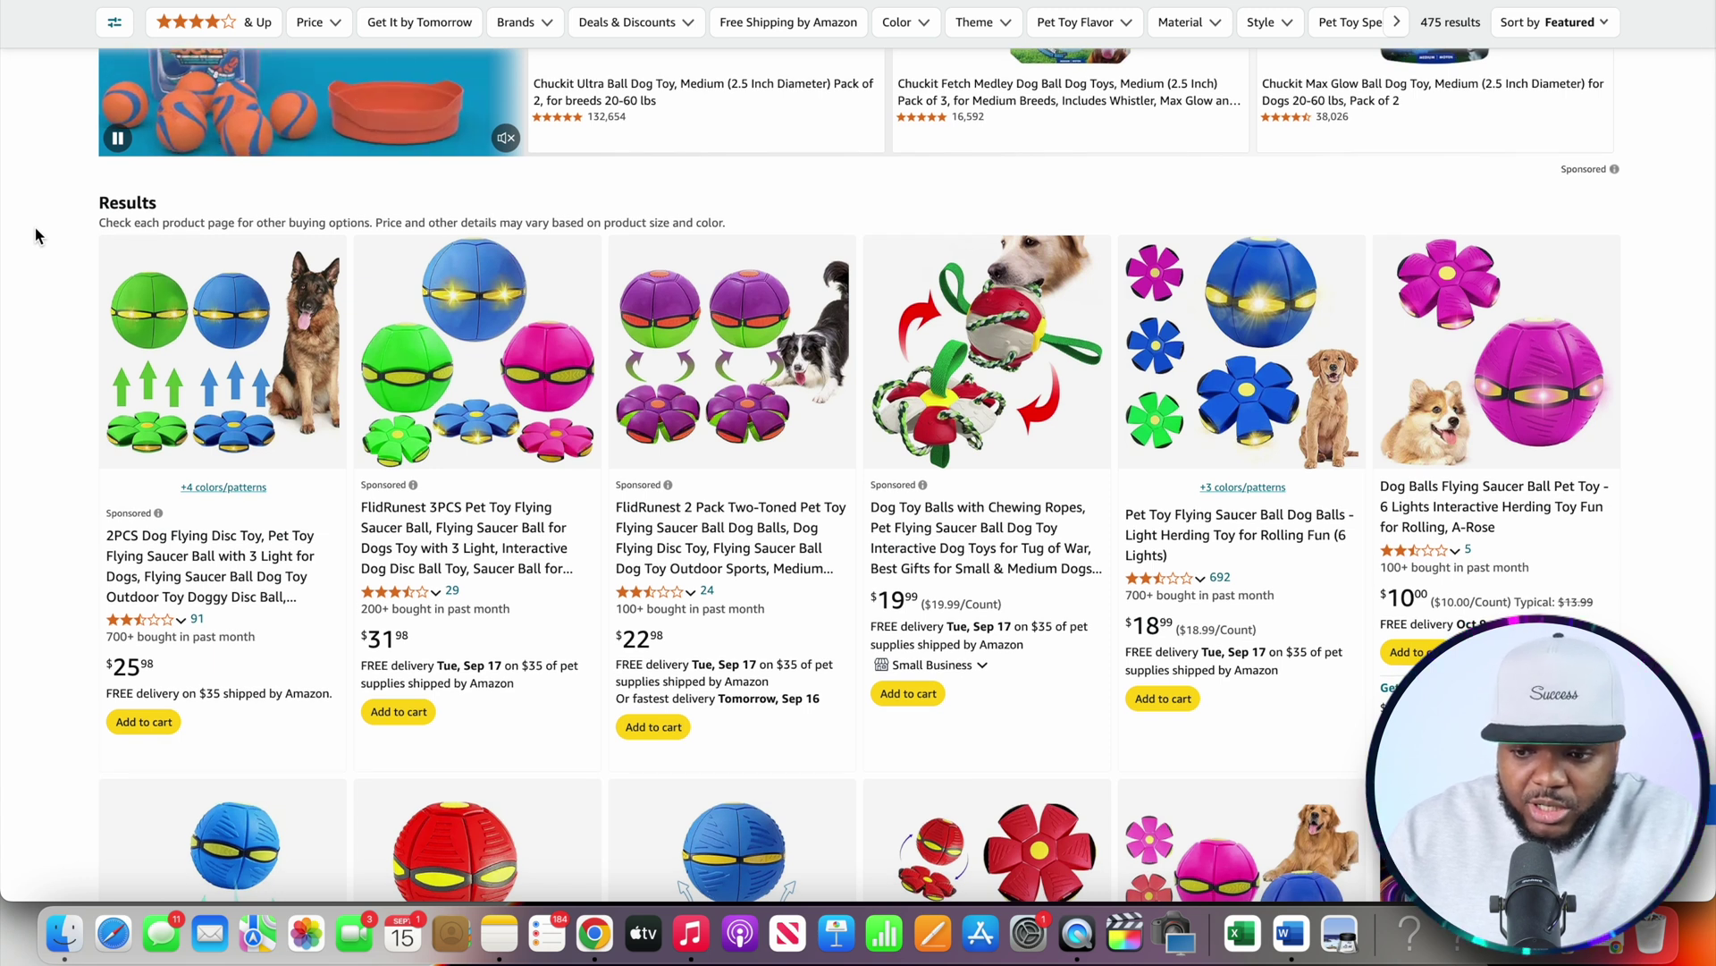
{"action": "scroll", "coordinate": [66, 324], "scroll_direction": "down", "scroll_amount": 1}
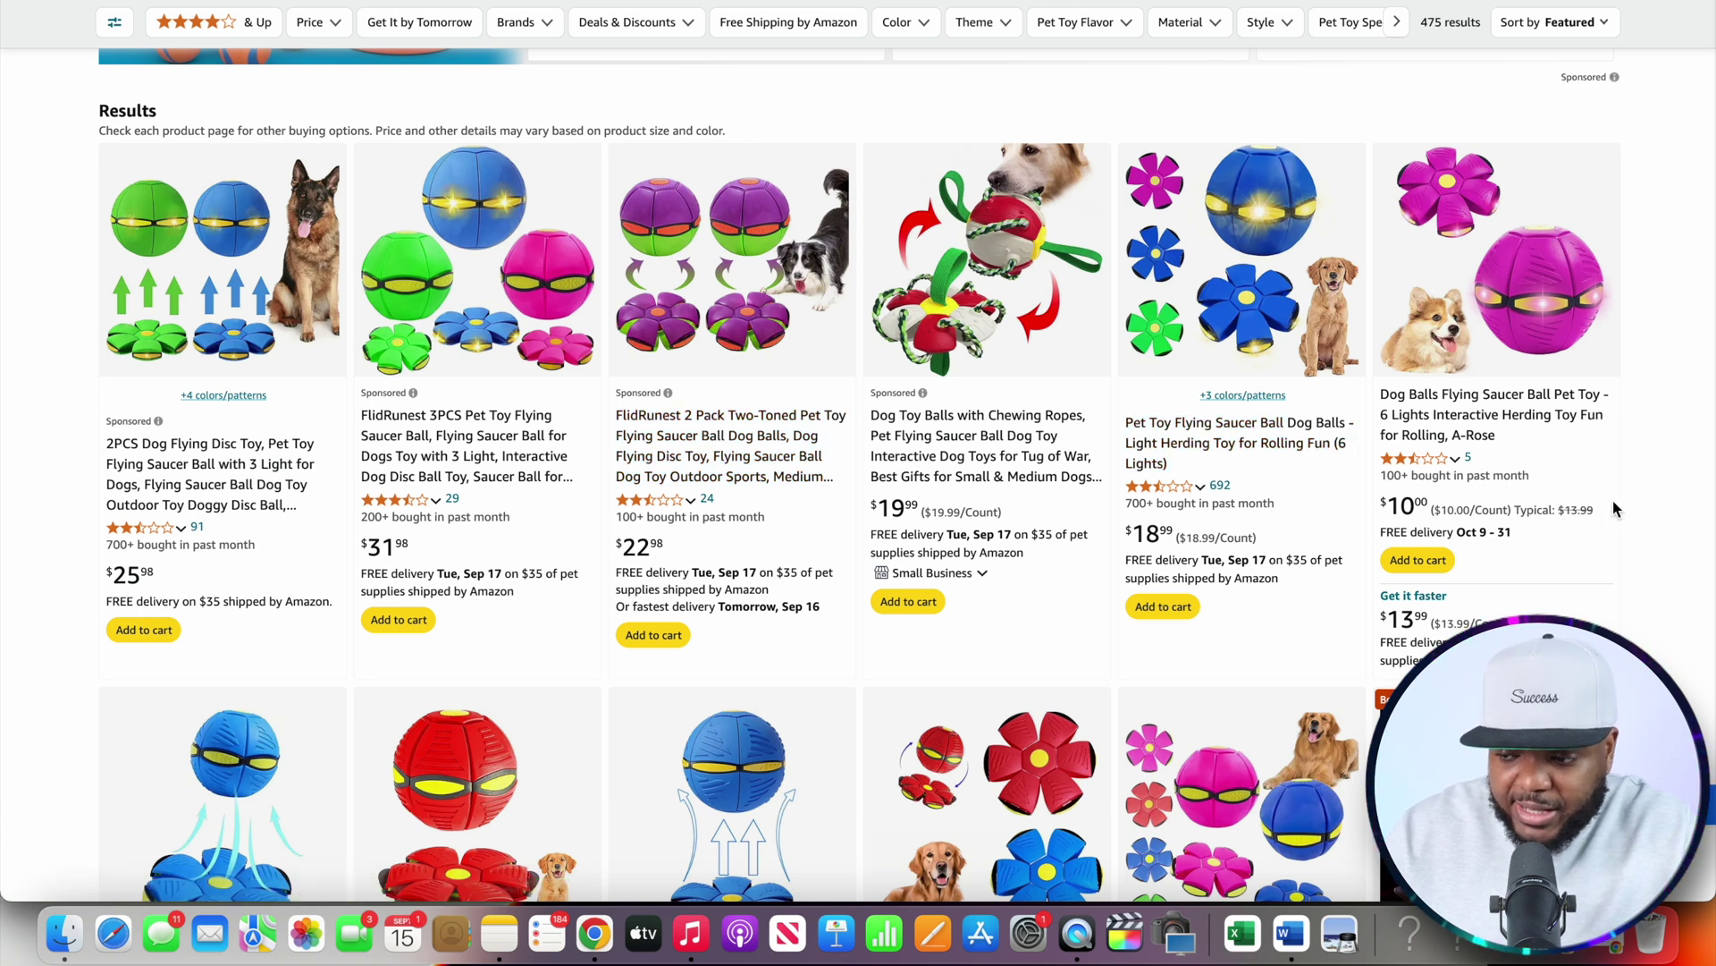
{"action": "scroll", "coordinate": [1613, 501], "scroll_direction": "up", "scroll_amount": 4}
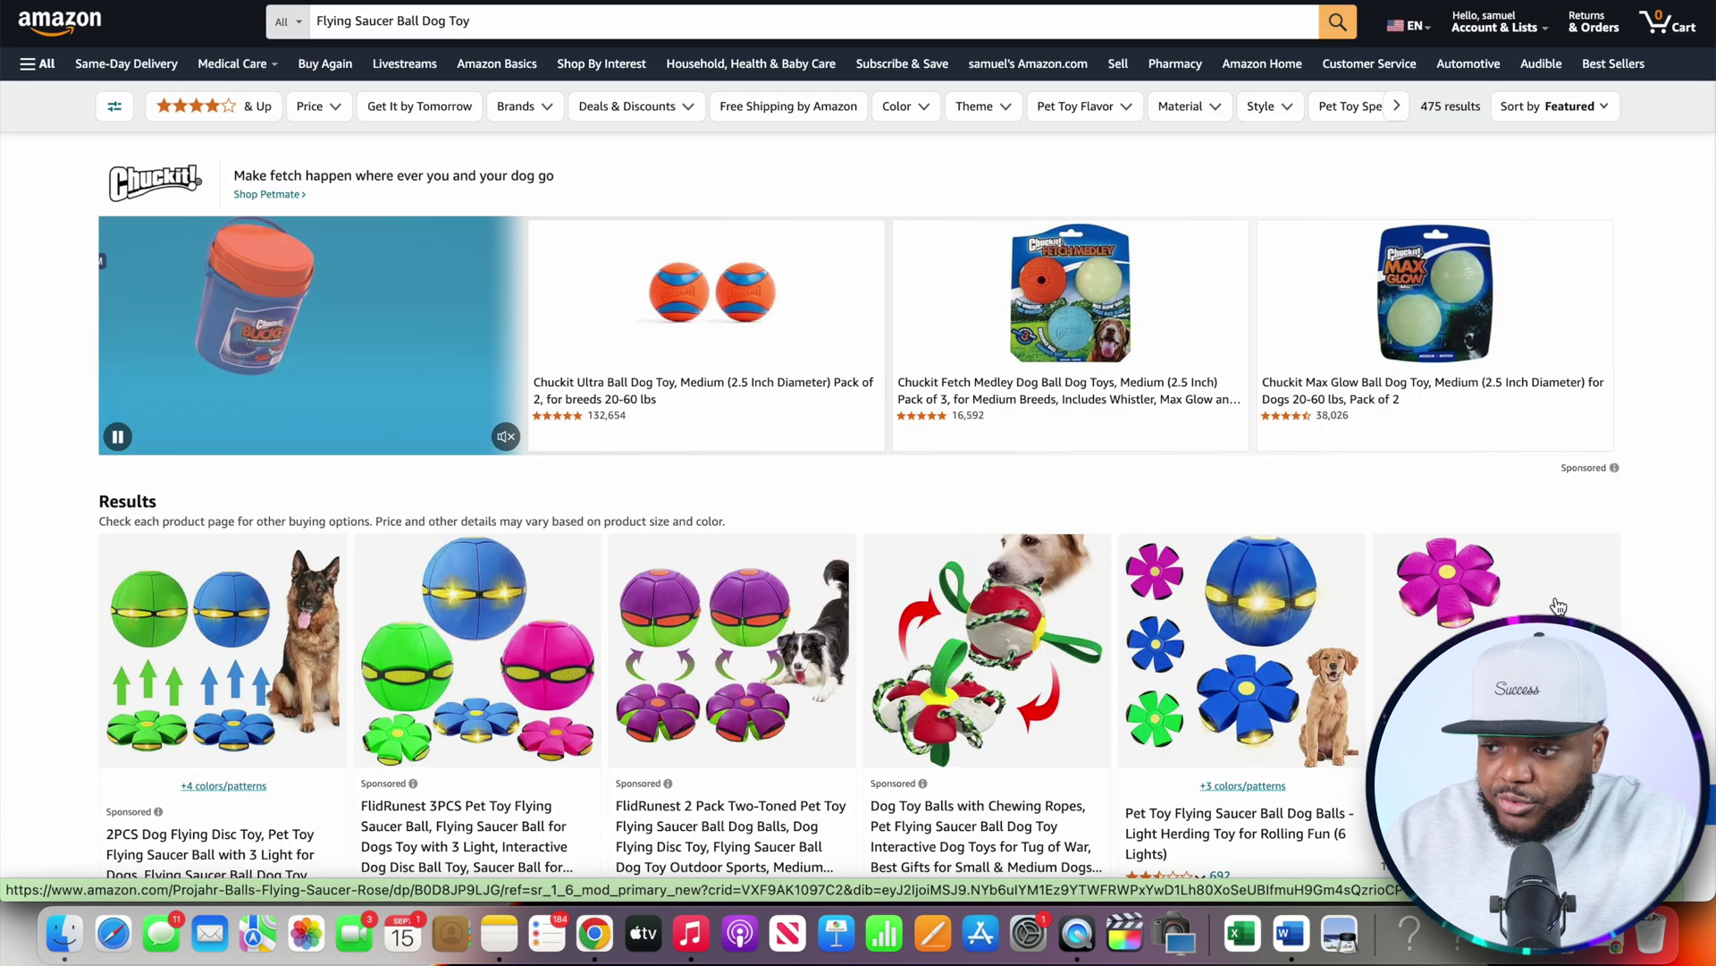
Run Helium 10's Xray product research on the Amazon search results for the flying saucer ball dog toy
{"action": "left_click", "coordinate": [1613, 20]}
{"action": "left_click", "coordinate": [1375, 152]}
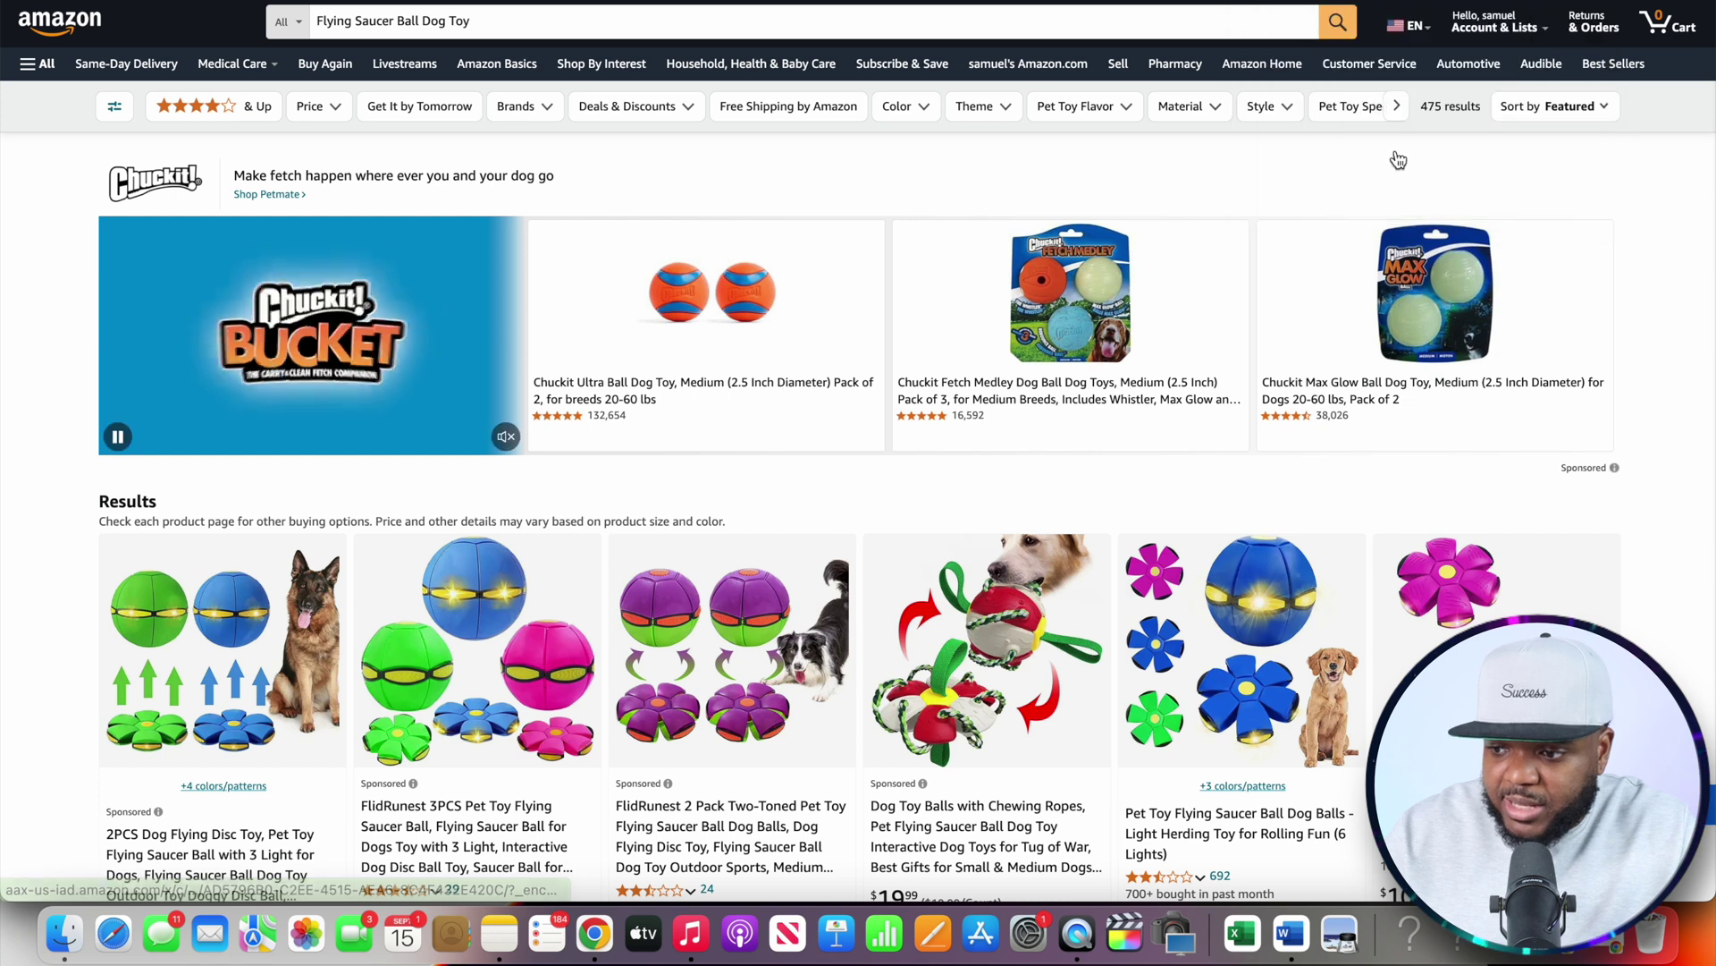
{"action": "left_click", "coordinate": [1323, 199]}
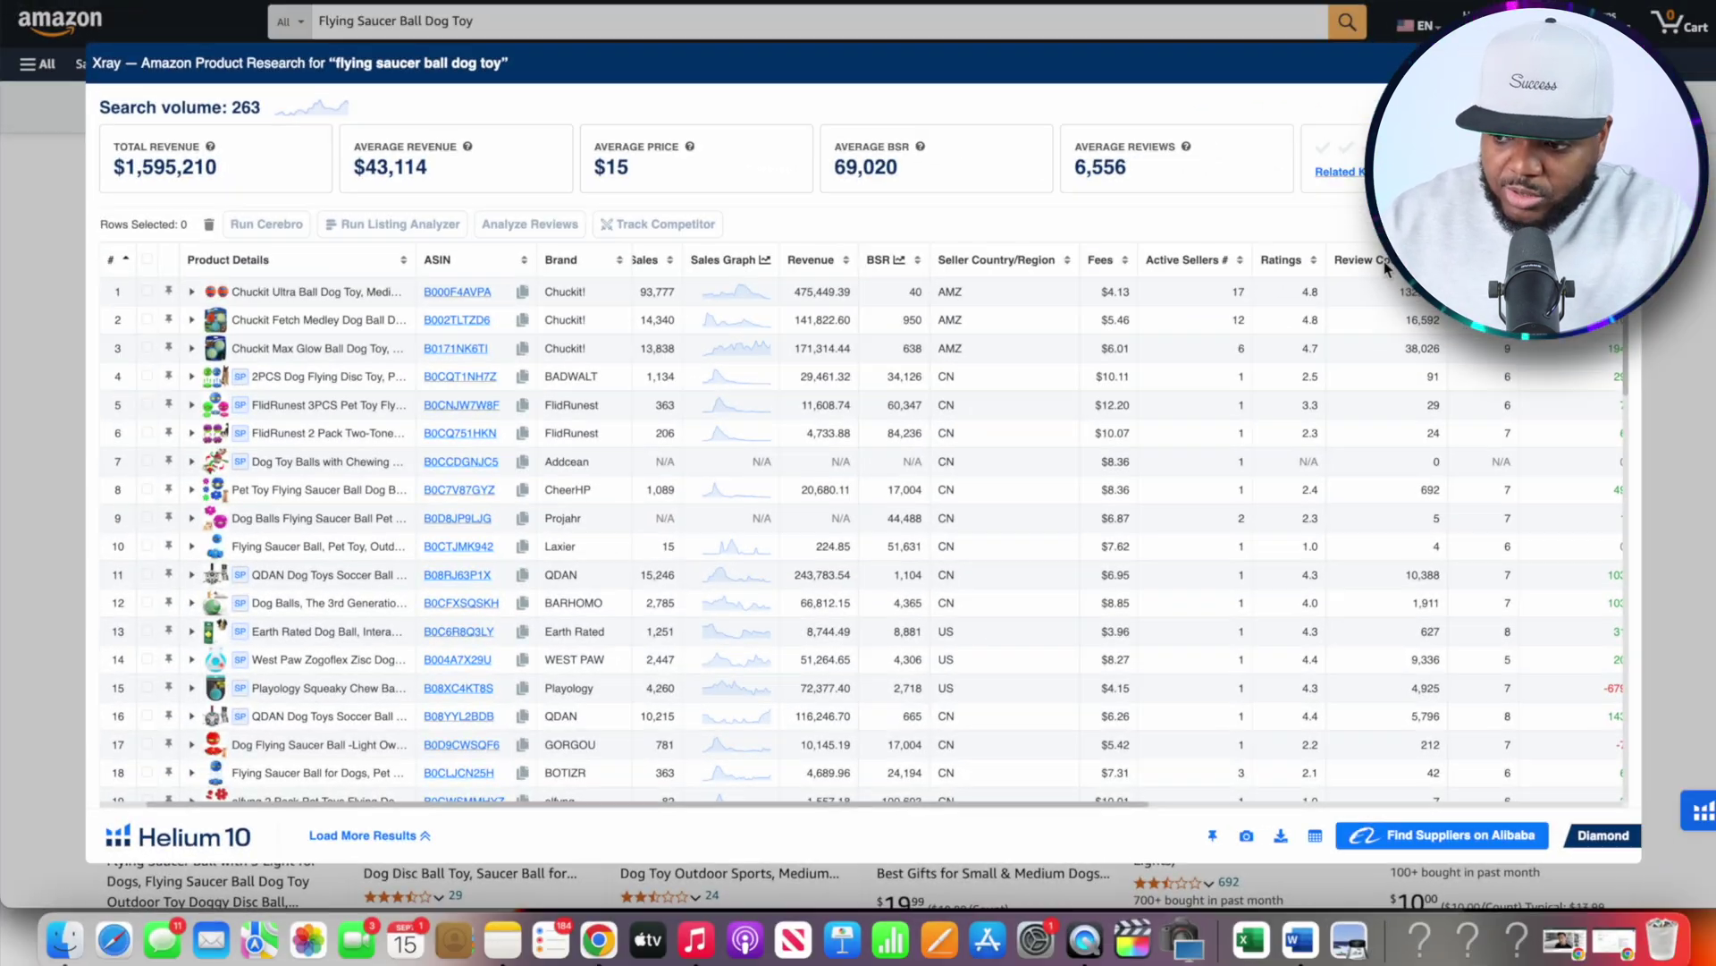
Sort the Xray results by review count in ascending order and examine the low-review competitors, including the FlidRunest 3PCS Pet Toy Flying Saucer Ball
{"action": "left_click", "coordinate": [1388, 259]}
{"action": "scroll", "coordinate": [1368, 429], "scroll_direction": "down", "scroll_amount": 5}
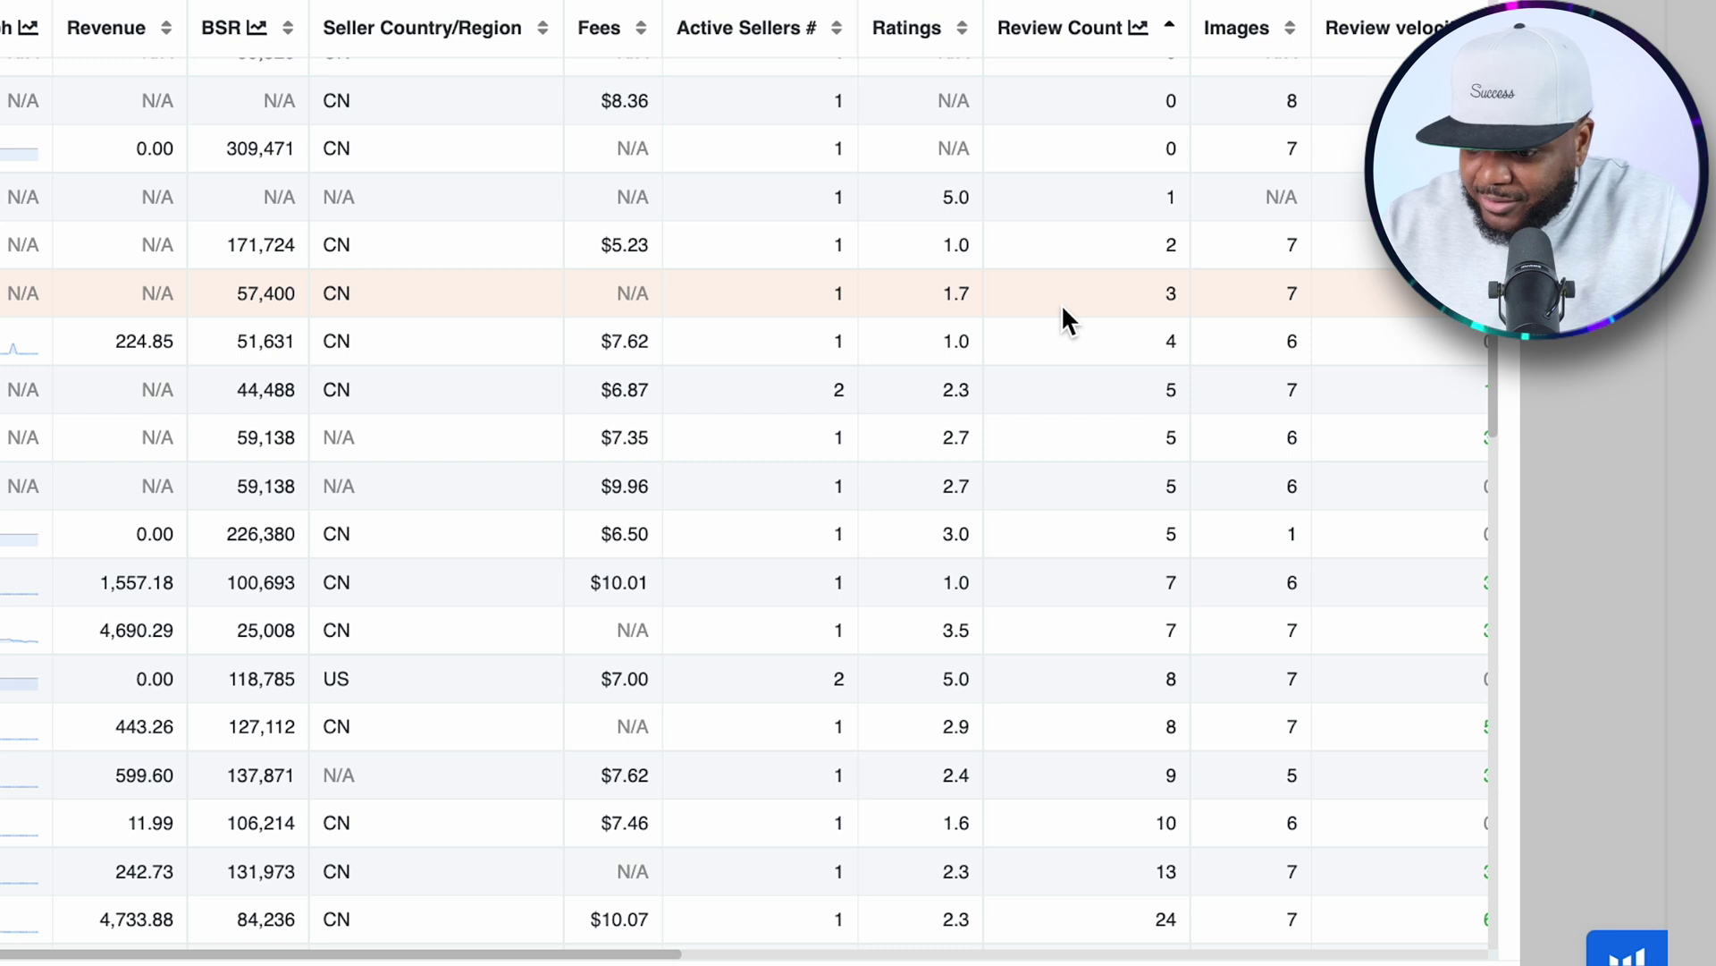
{"action": "scroll", "coordinate": [1060, 303], "scroll_direction": "down", "scroll_amount": 1}
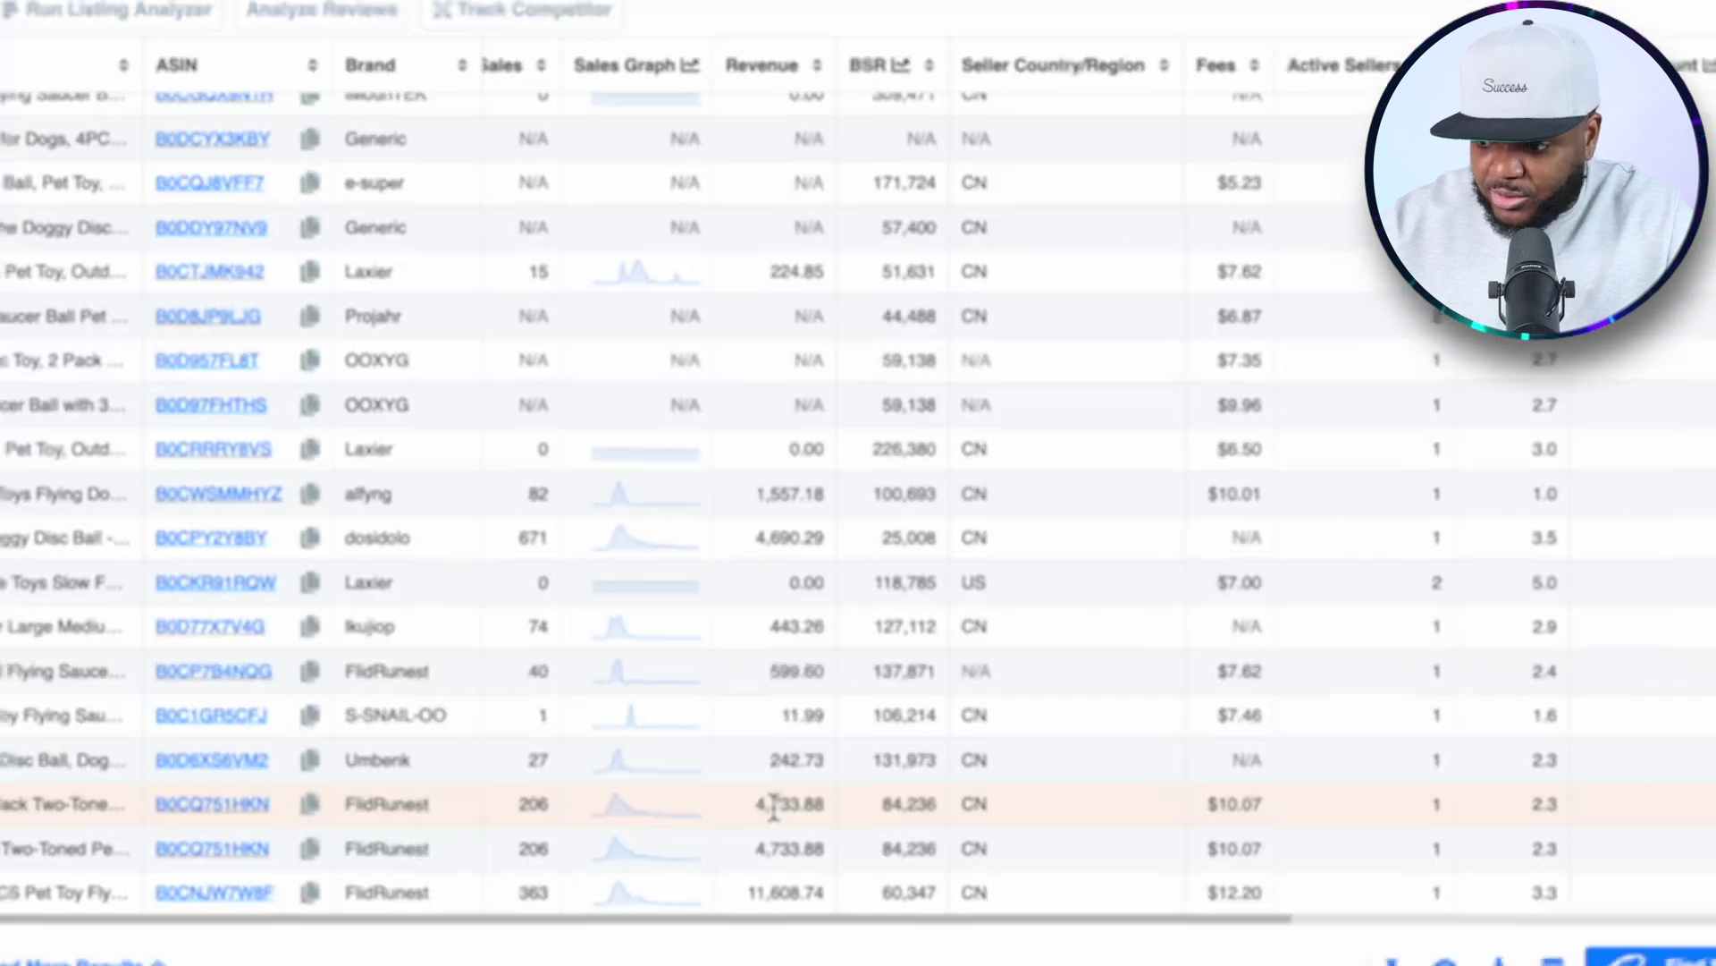
{"action": "scroll", "coordinate": [764, 825], "scroll_direction": "down", "scroll_amount": 1}
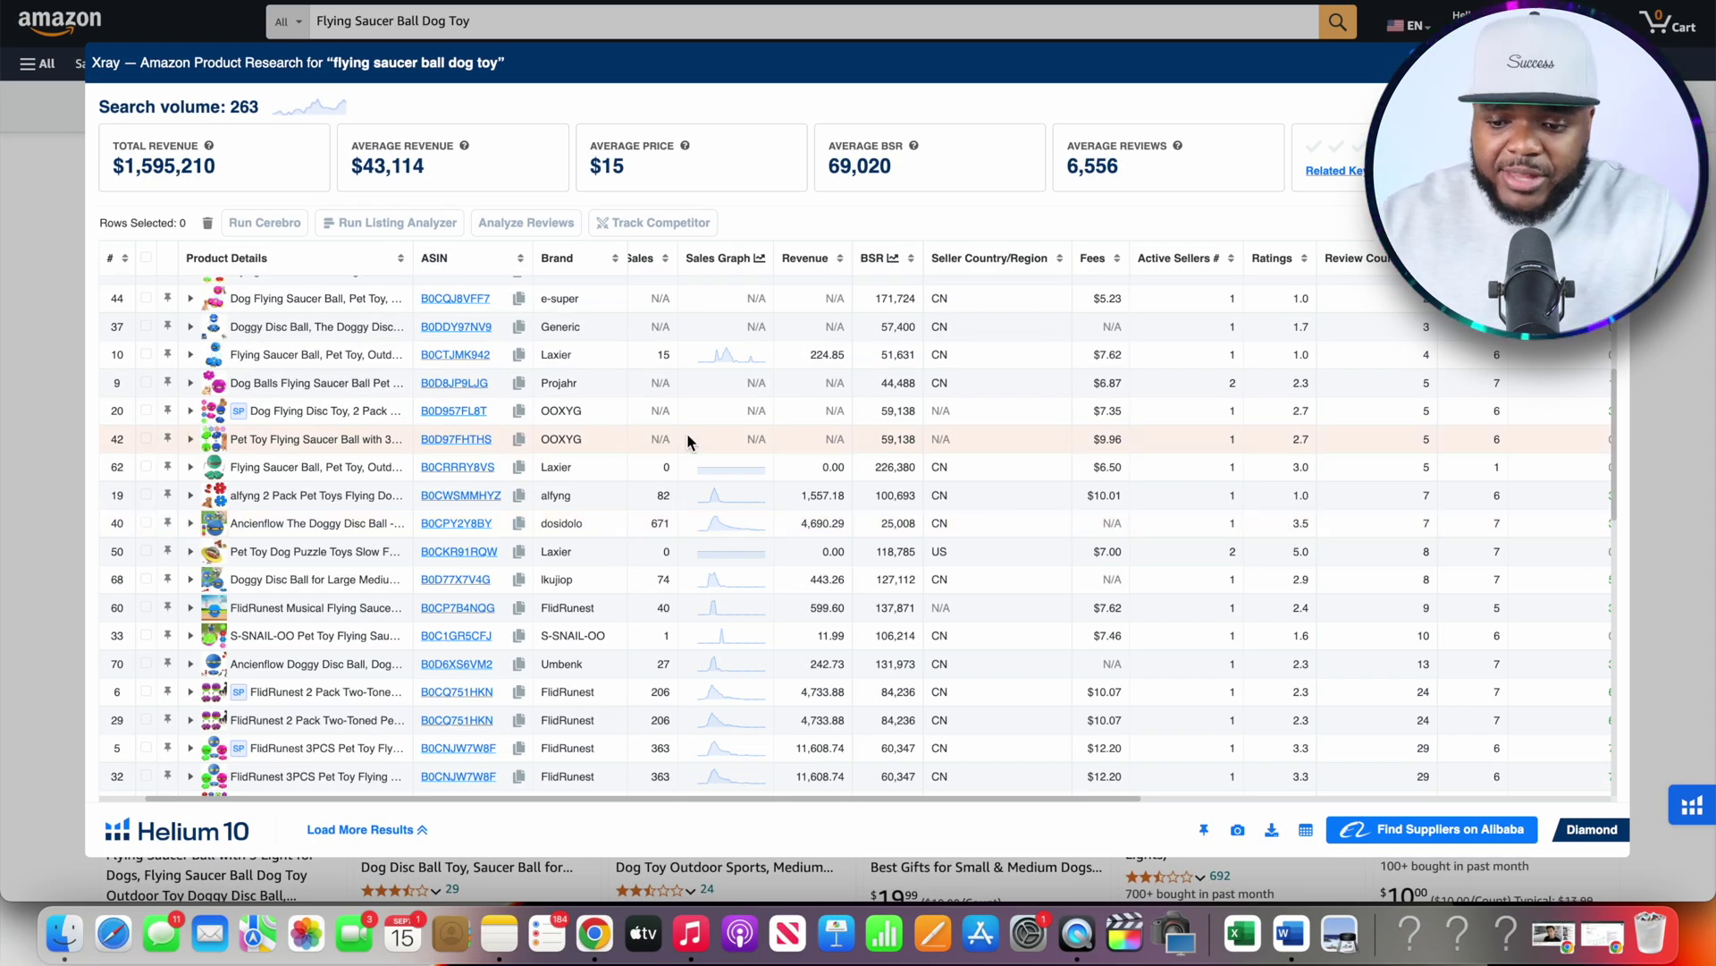
{"action": "mouse_move", "coordinate": [213, 755]}
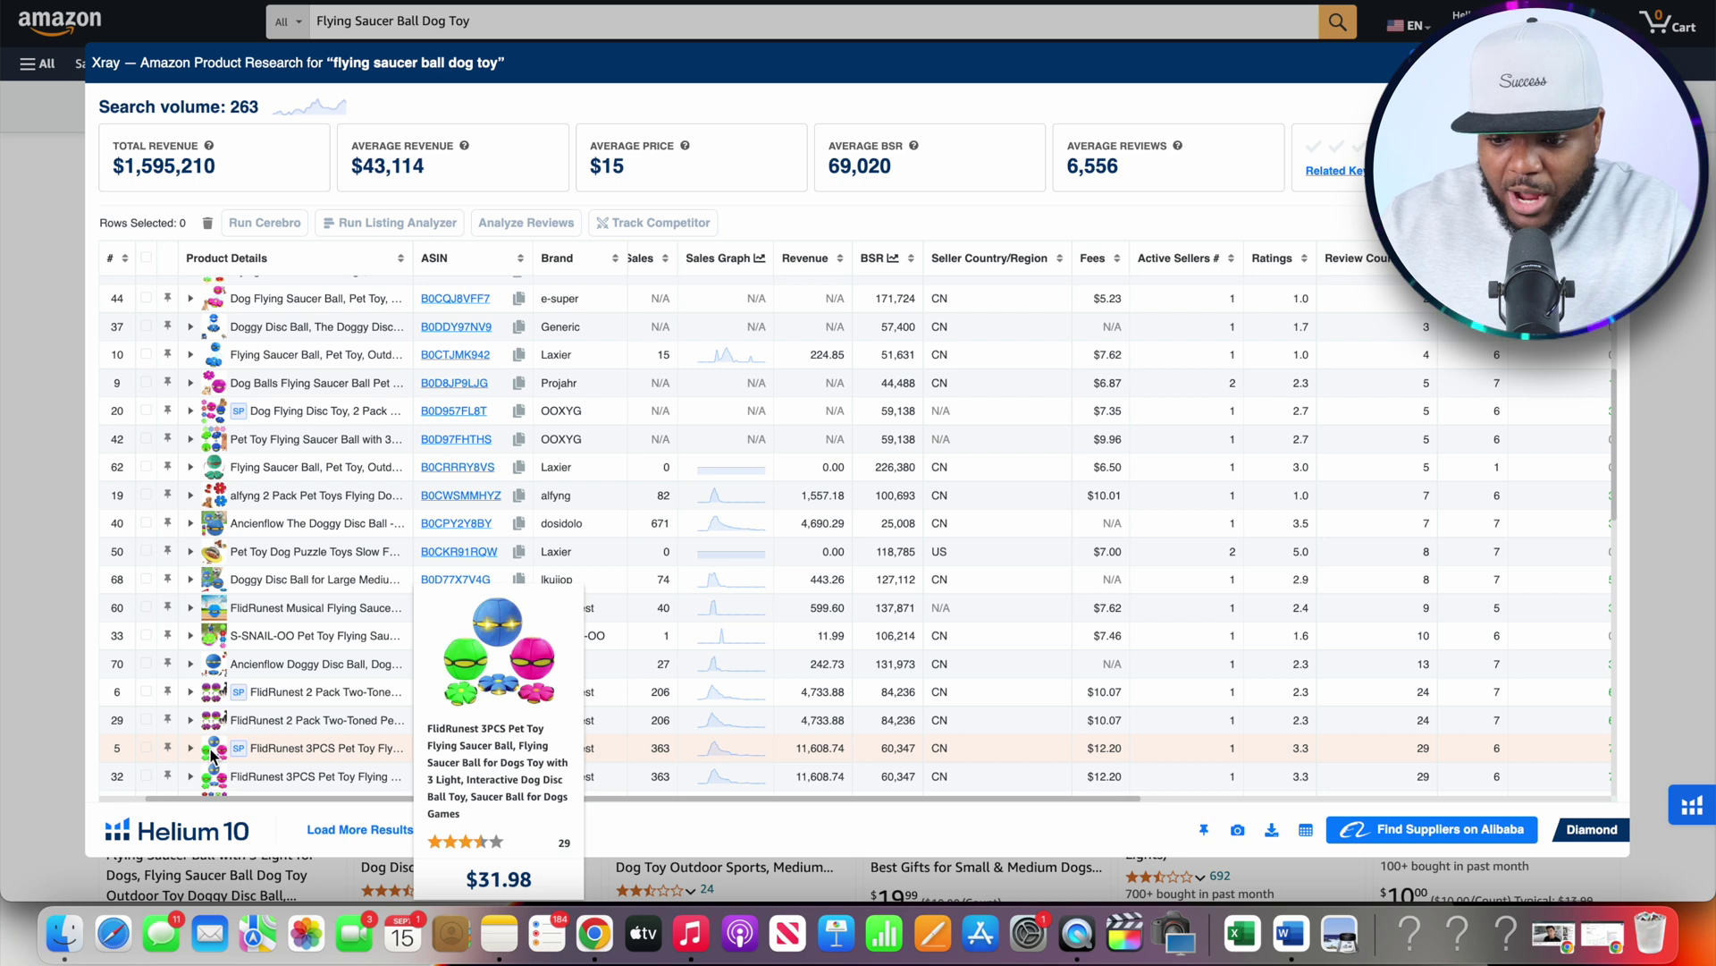
{"action": "left_click", "coordinate": [273, 749]}
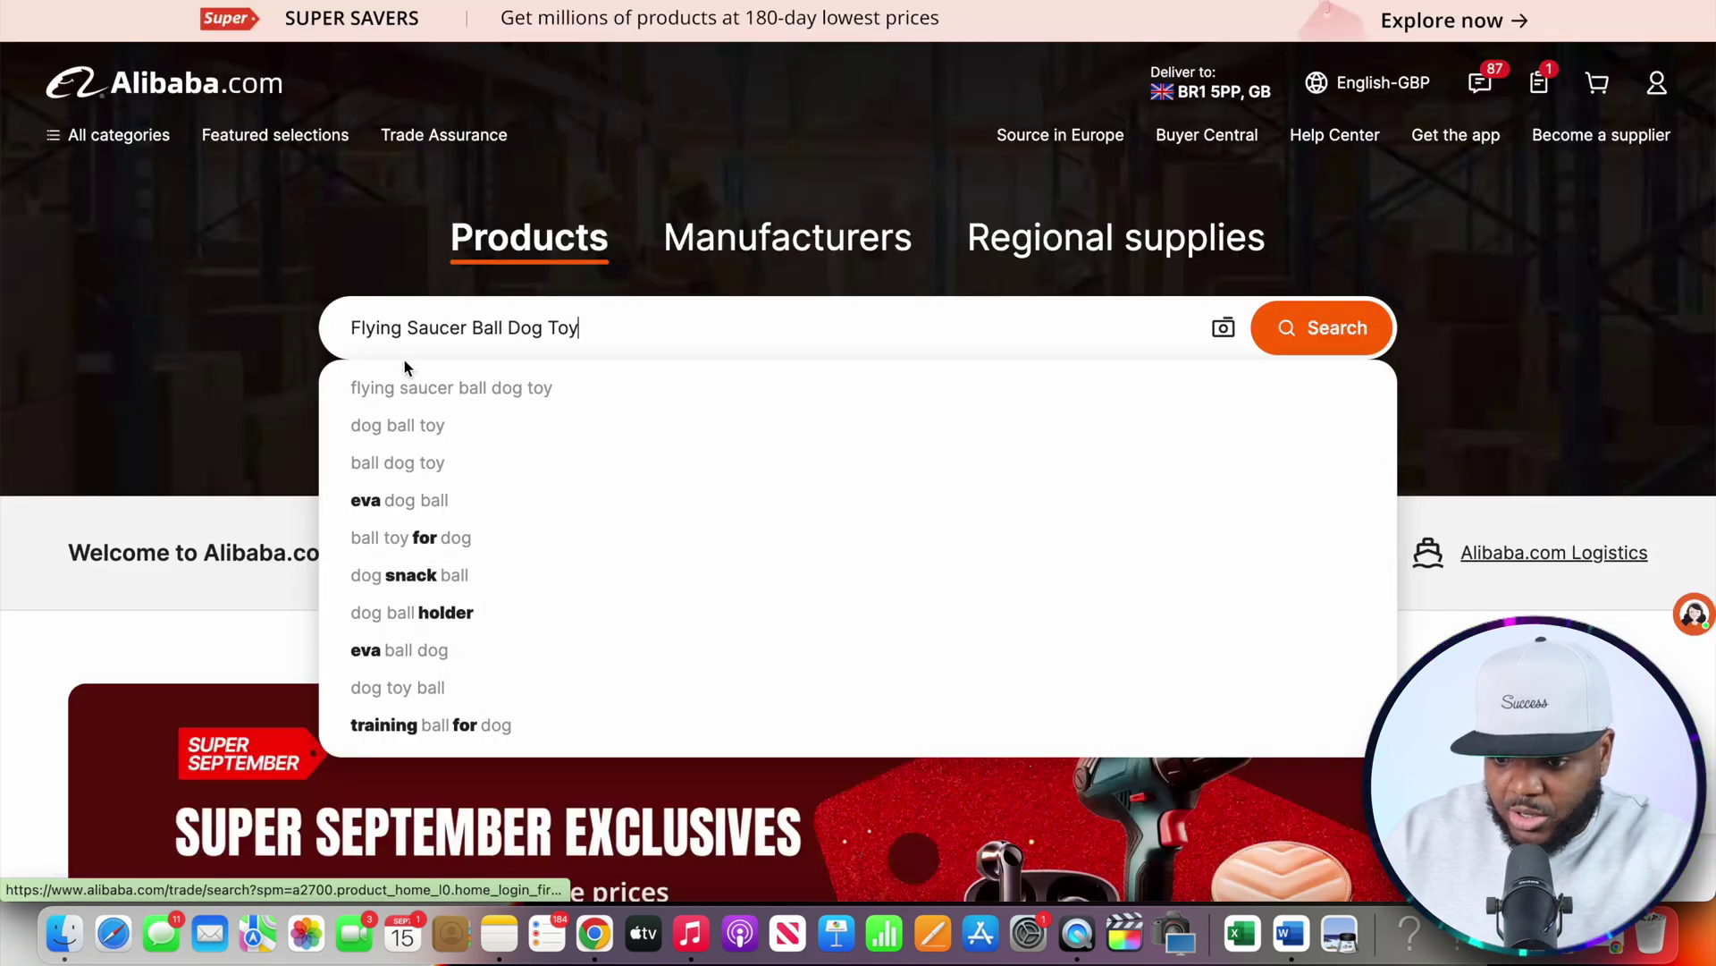
On Alibaba, search for "Flying Saucer Ball Dog Toy" and compare the suppliers' prices, minimum orders and ratings
{"action": "left_click", "coordinate": [1328, 328]}
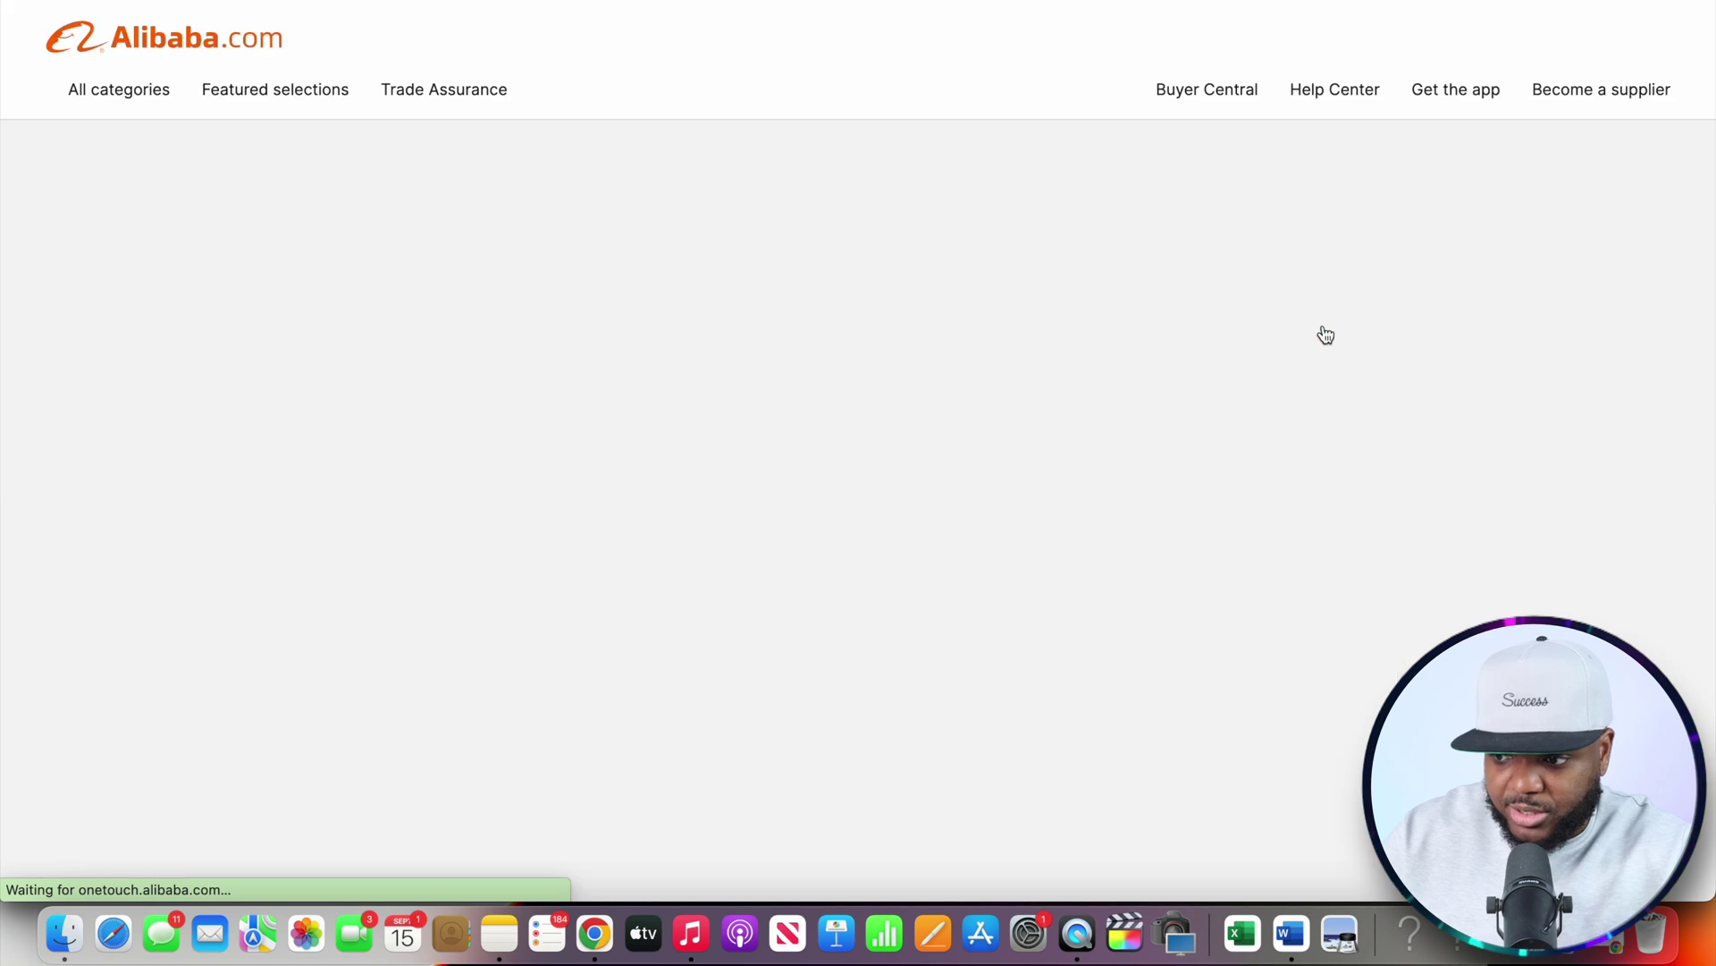
{"action": "scroll", "coordinate": [1265, 222], "scroll_direction": "down", "scroll_amount": 4}
{"action": "scroll", "coordinate": [1265, 222], "scroll_direction": "down", "scroll_amount": 5}
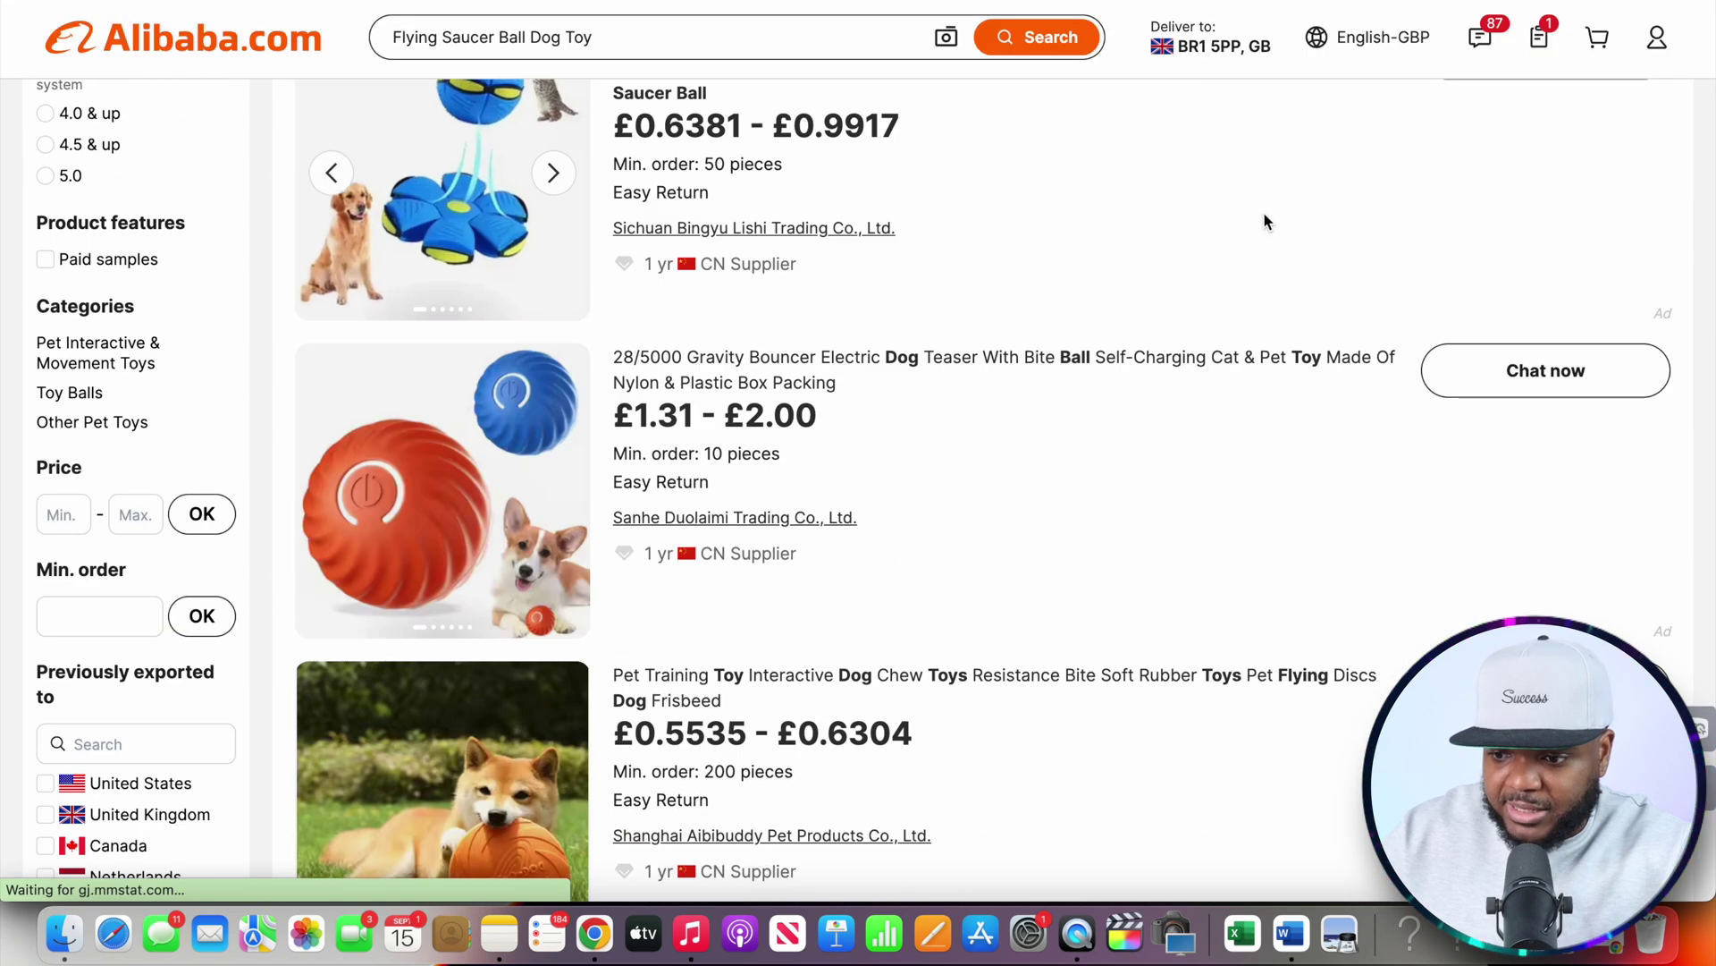
{"action": "scroll", "coordinate": [1265, 221], "scroll_direction": "up", "scroll_amount": 2}
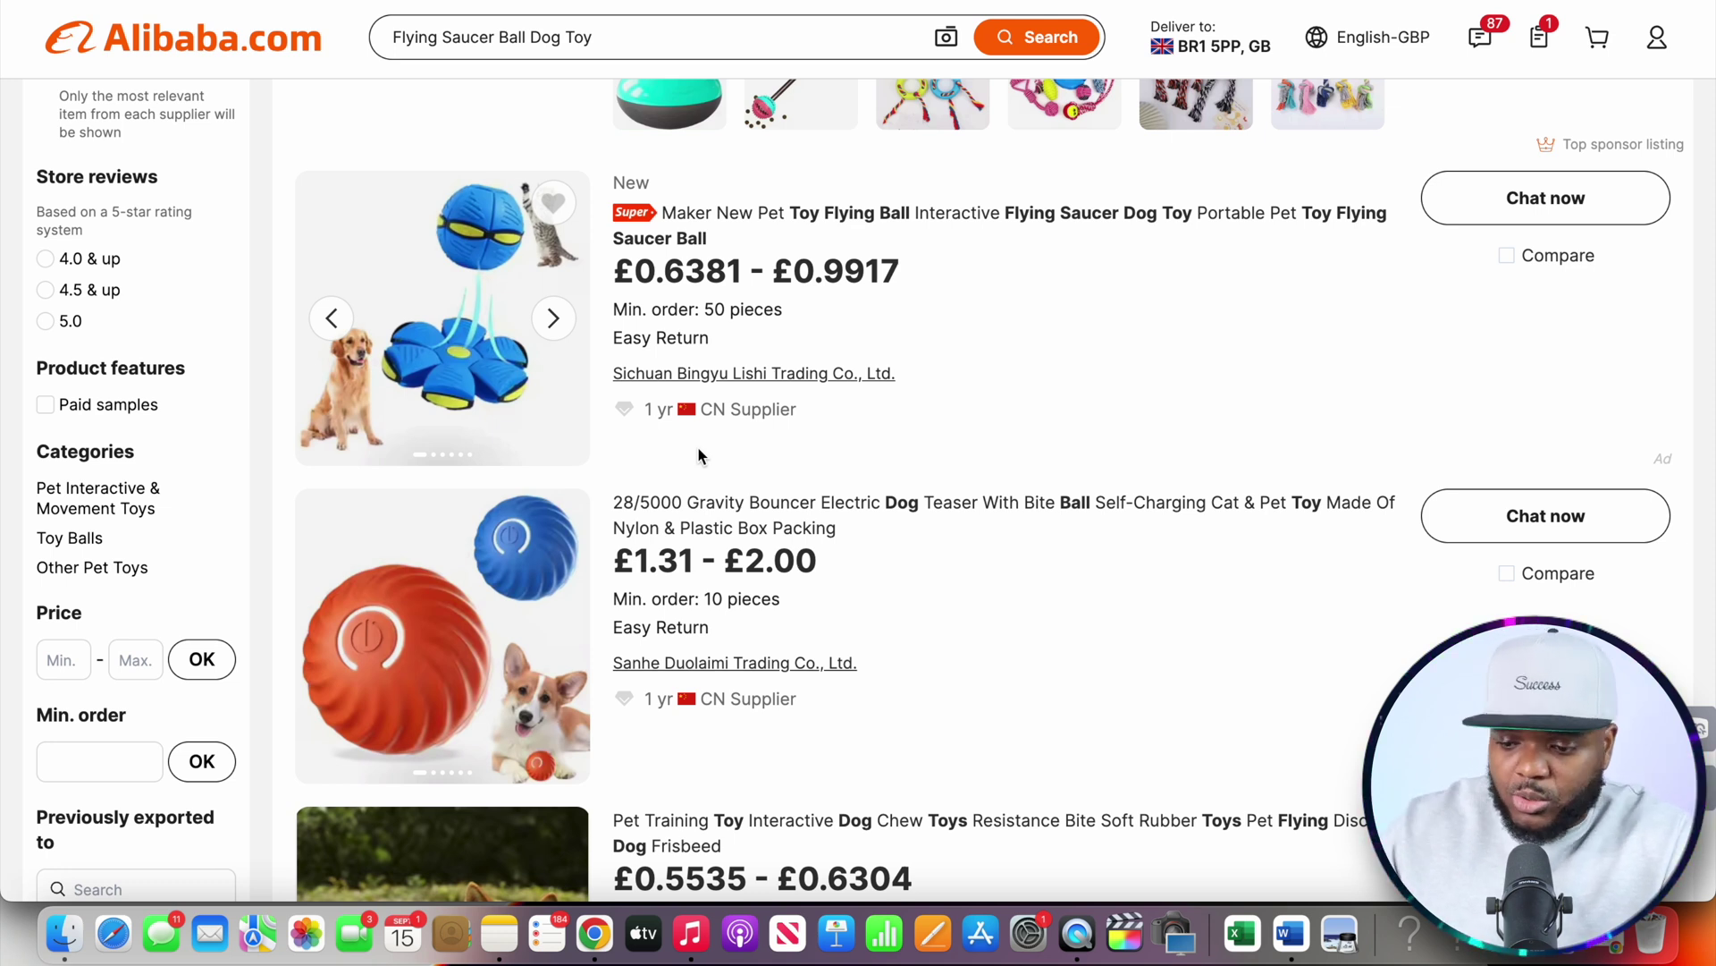
{"action": "scroll", "coordinate": [699, 451], "scroll_direction": "down", "scroll_amount": 10}
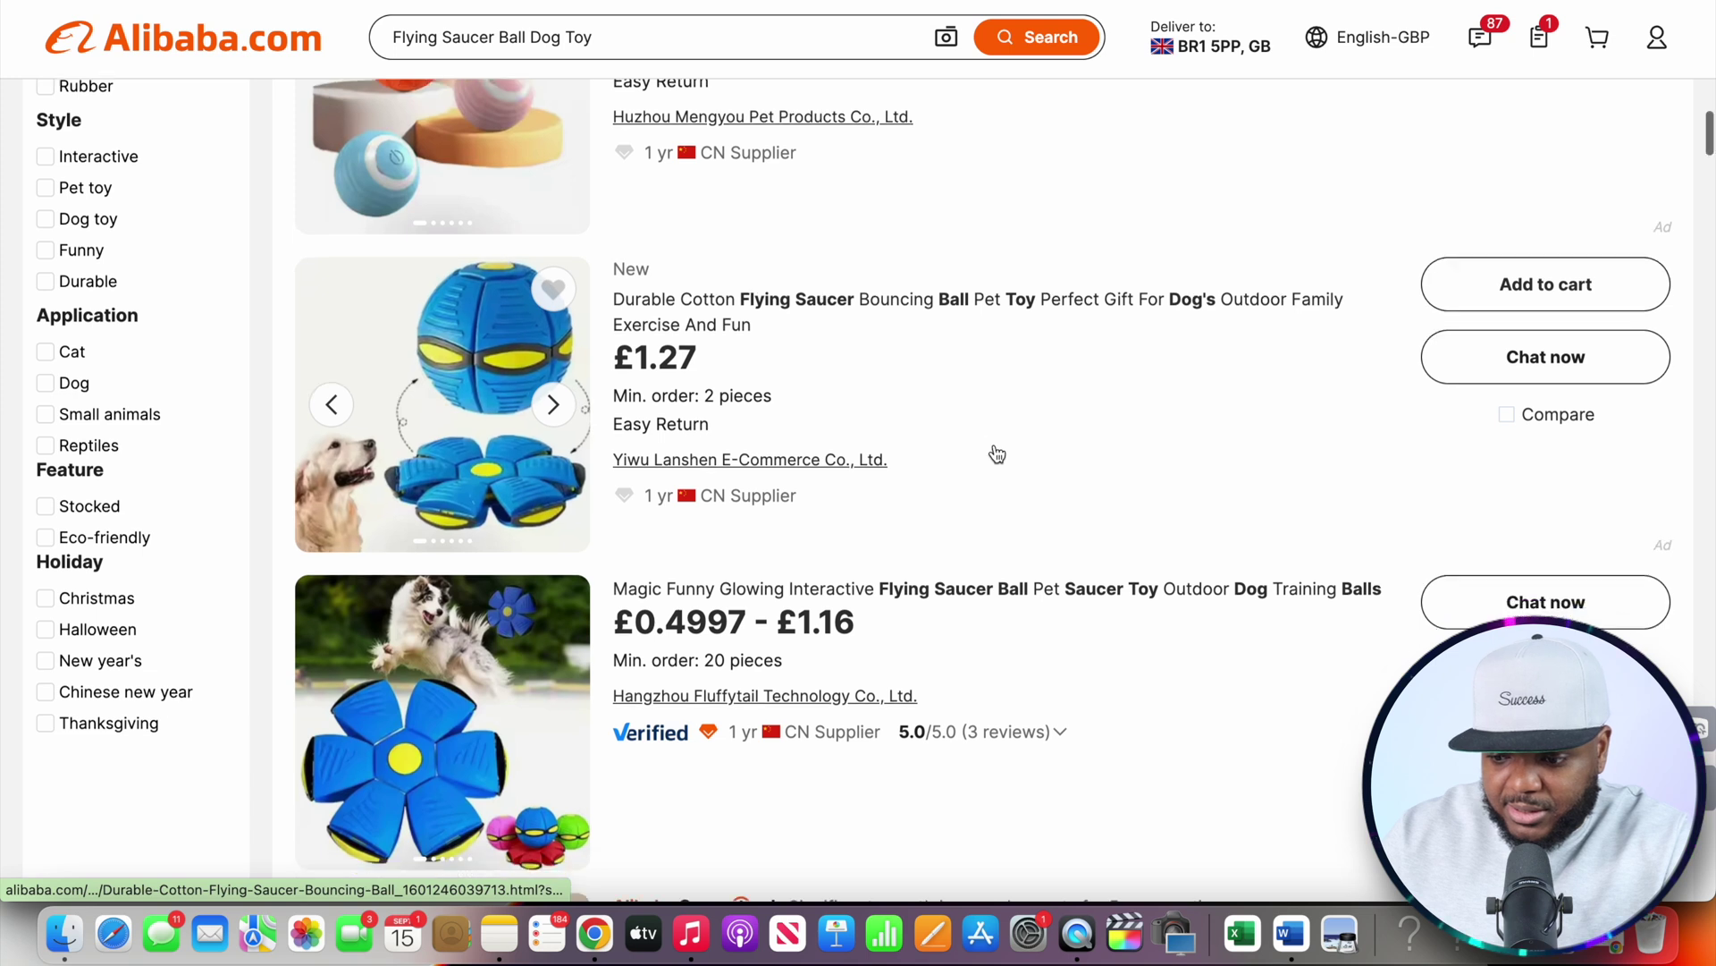
{"action": "scroll", "coordinate": [948, 501], "scroll_direction": "down", "scroll_amount": 5}
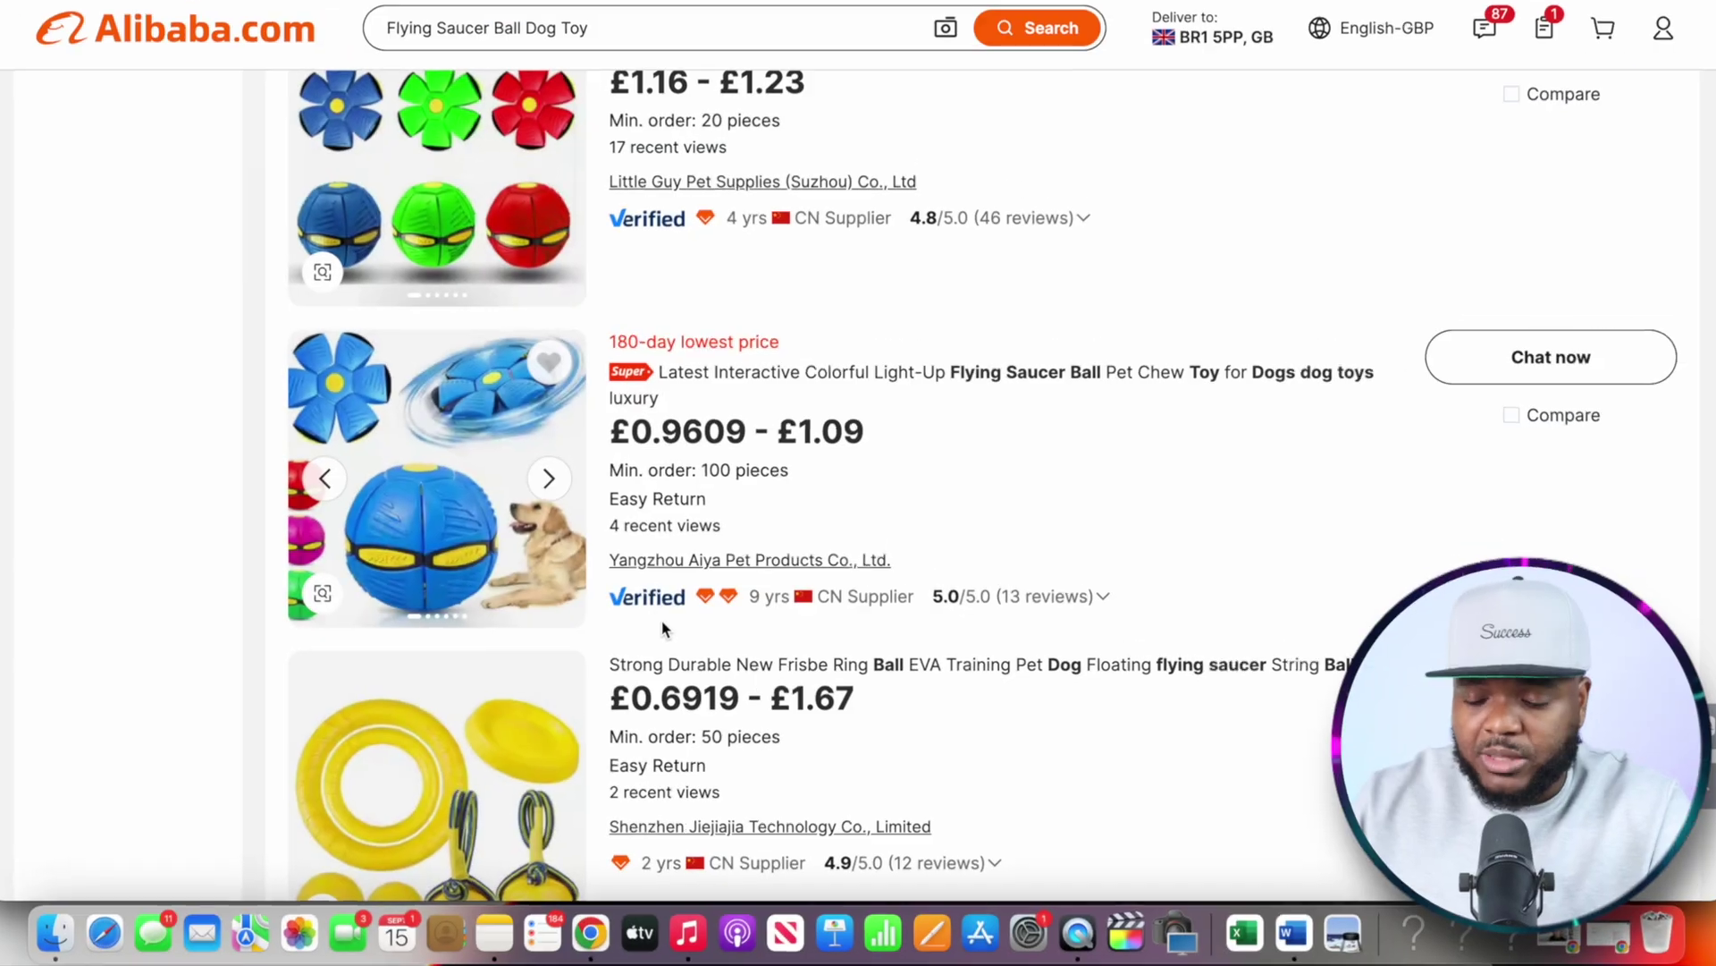
Open the Yangzhou Aiya Pet Products Co., Ltd. supplier profile and review its performance, production and quality control media
{"action": "left_click", "coordinate": [730, 568]}
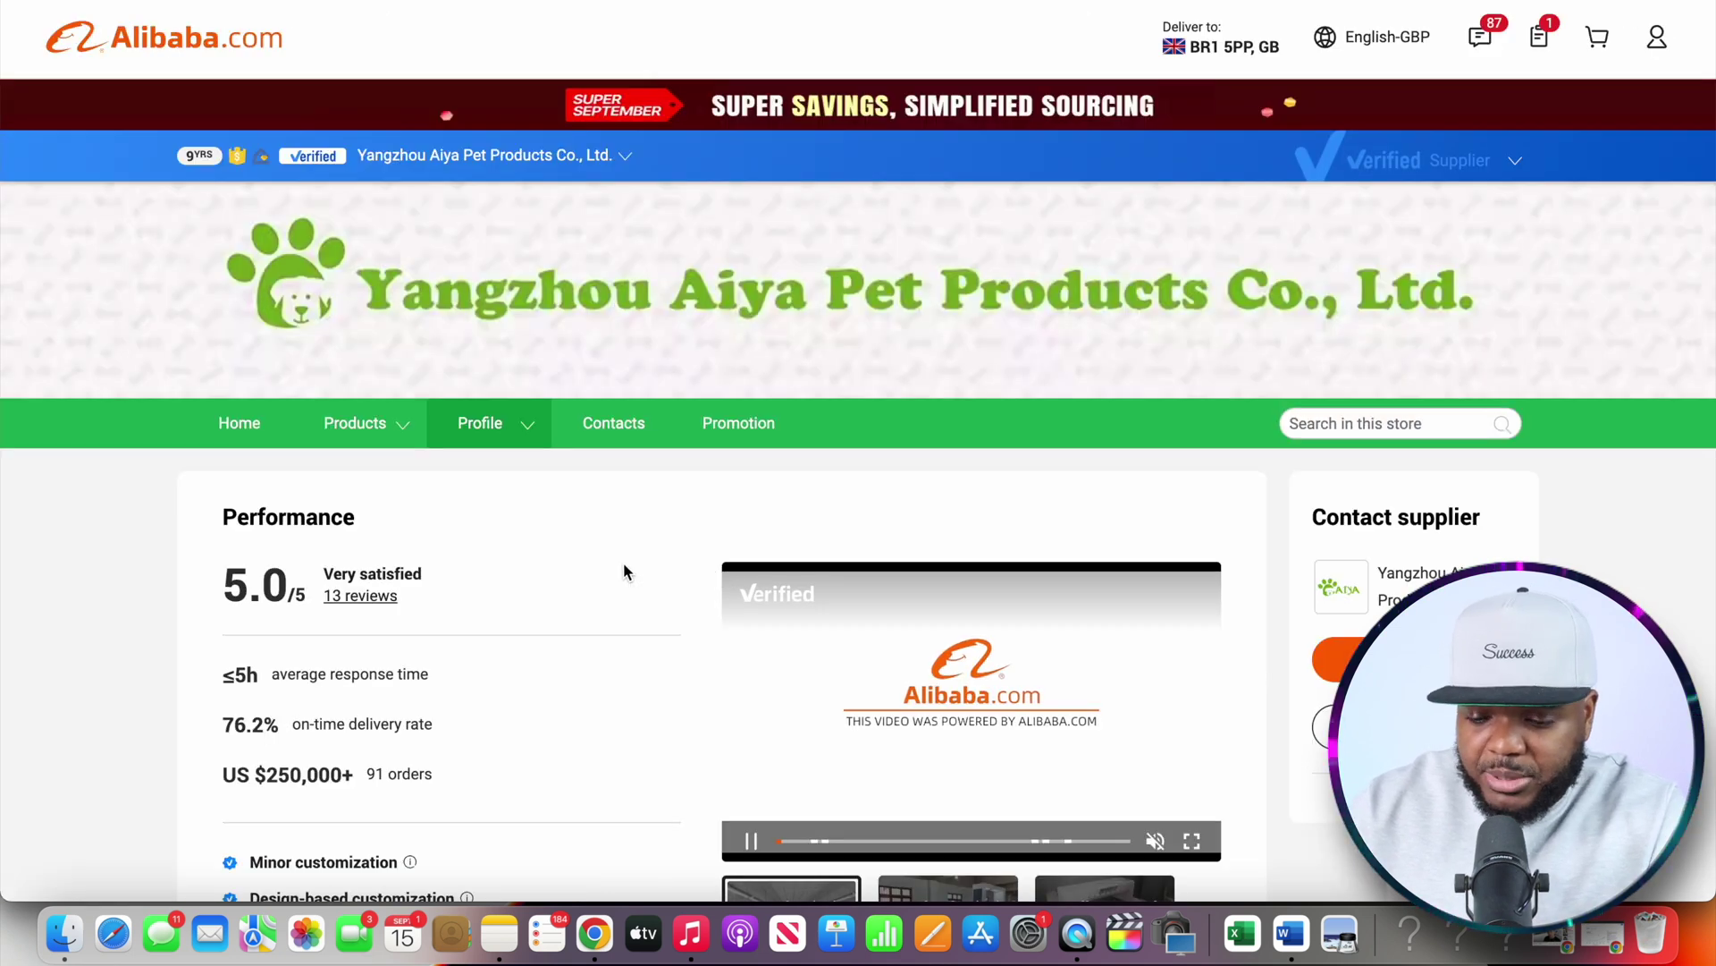
{"action": "scroll", "coordinate": [624, 570], "scroll_direction": "down", "scroll_amount": 3}
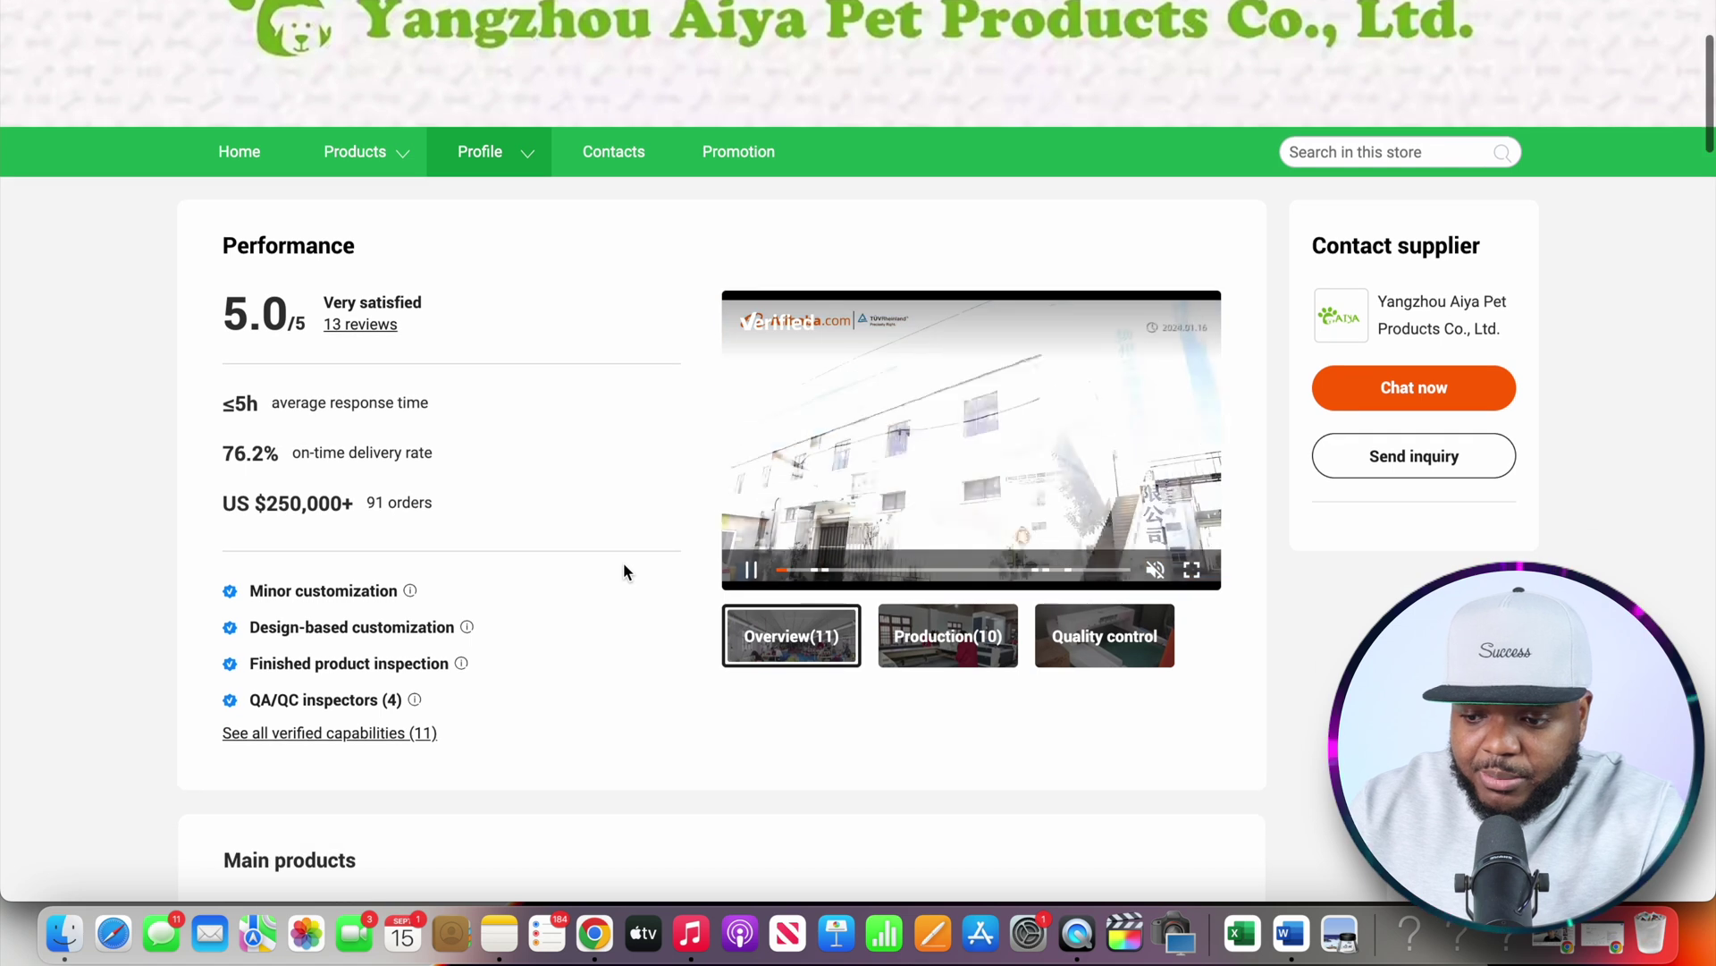
{"action": "scroll", "coordinate": [625, 570], "scroll_direction": "down", "scroll_amount": 2}
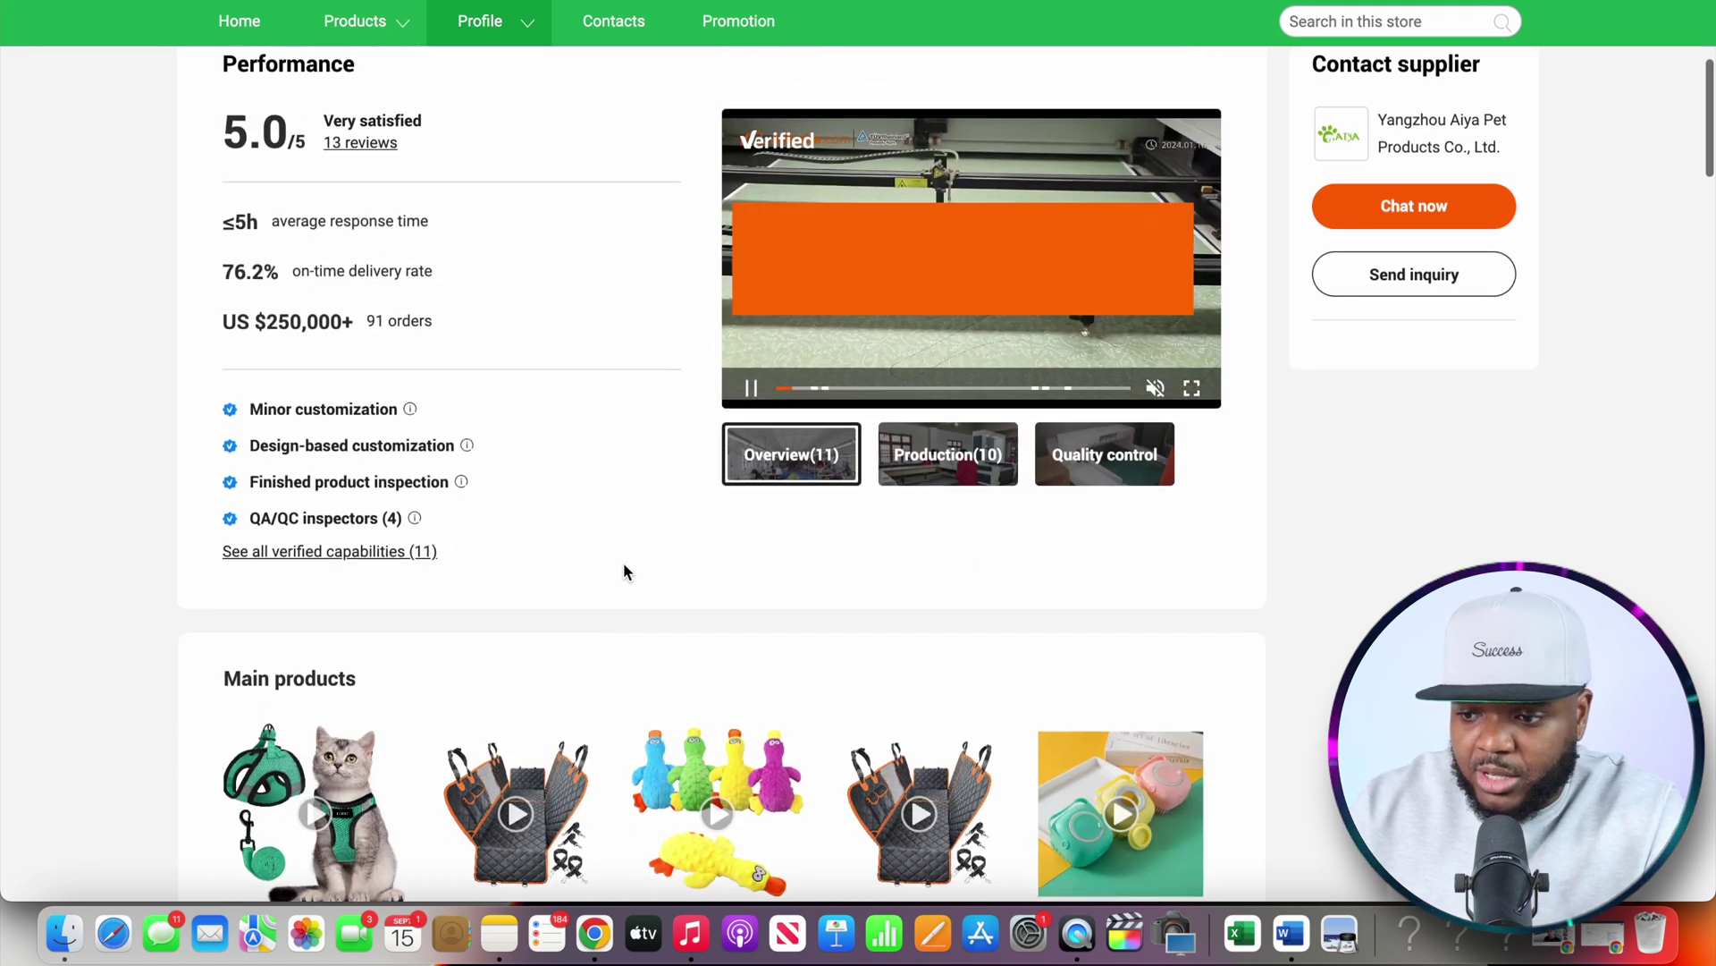
{"action": "scroll", "coordinate": [624, 573], "scroll_direction": "up", "scroll_amount": 1}
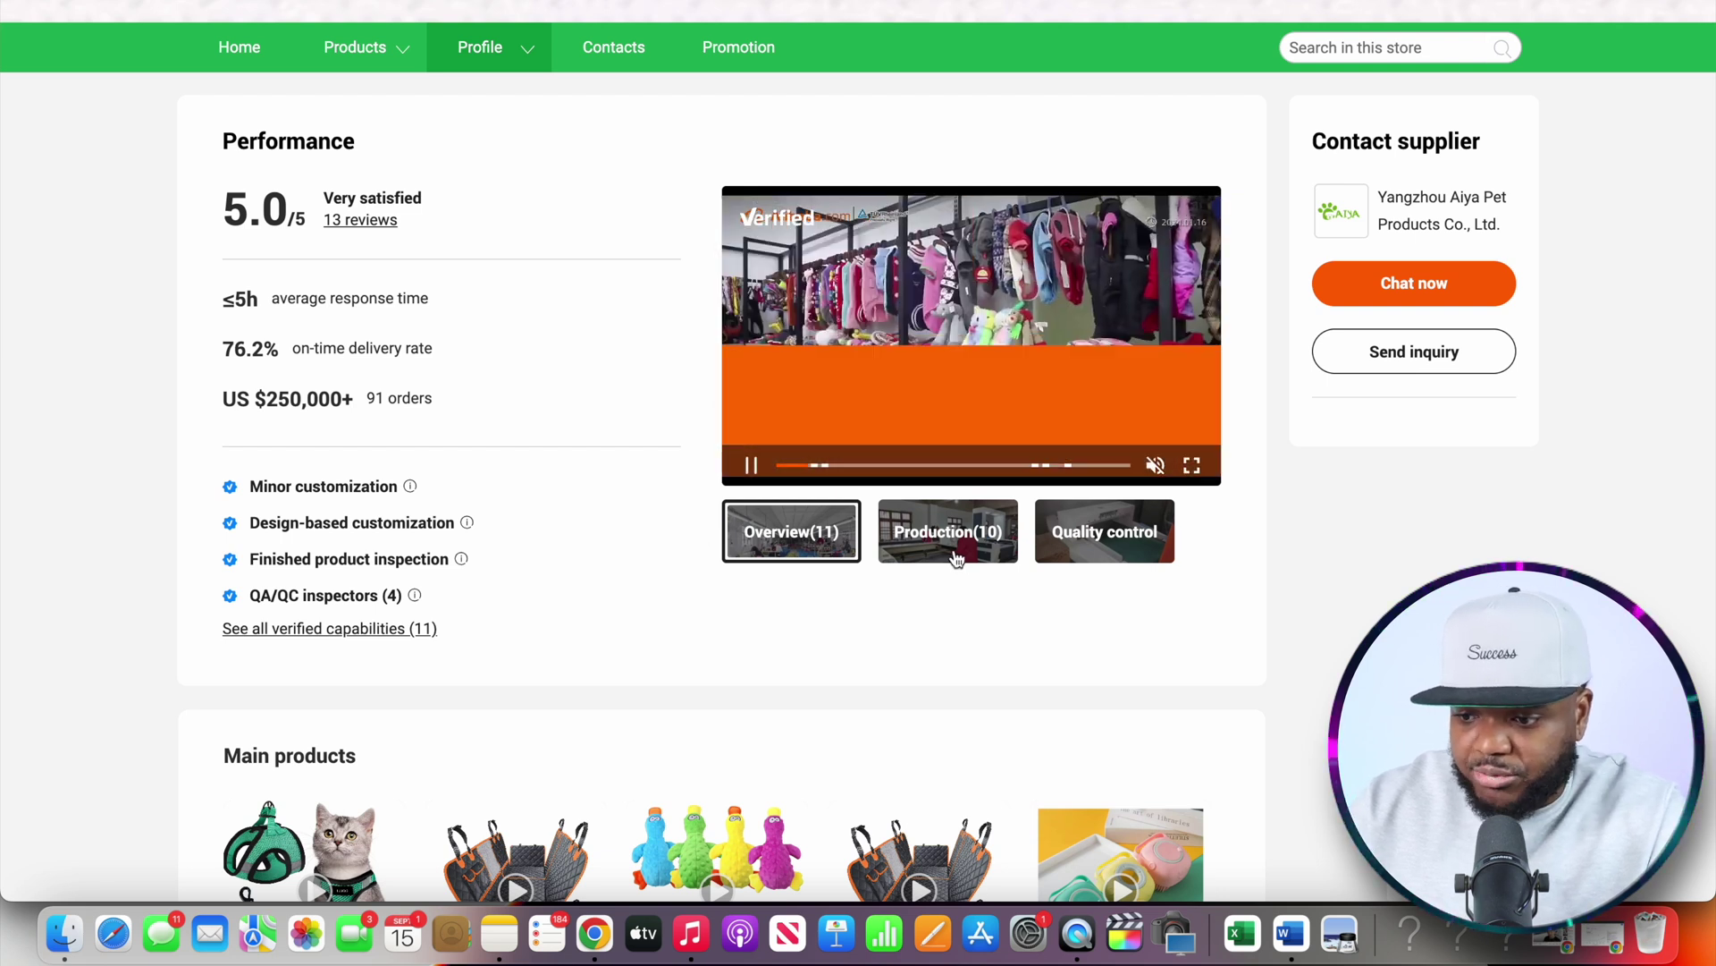
{"action": "left_click", "coordinate": [956, 558]}
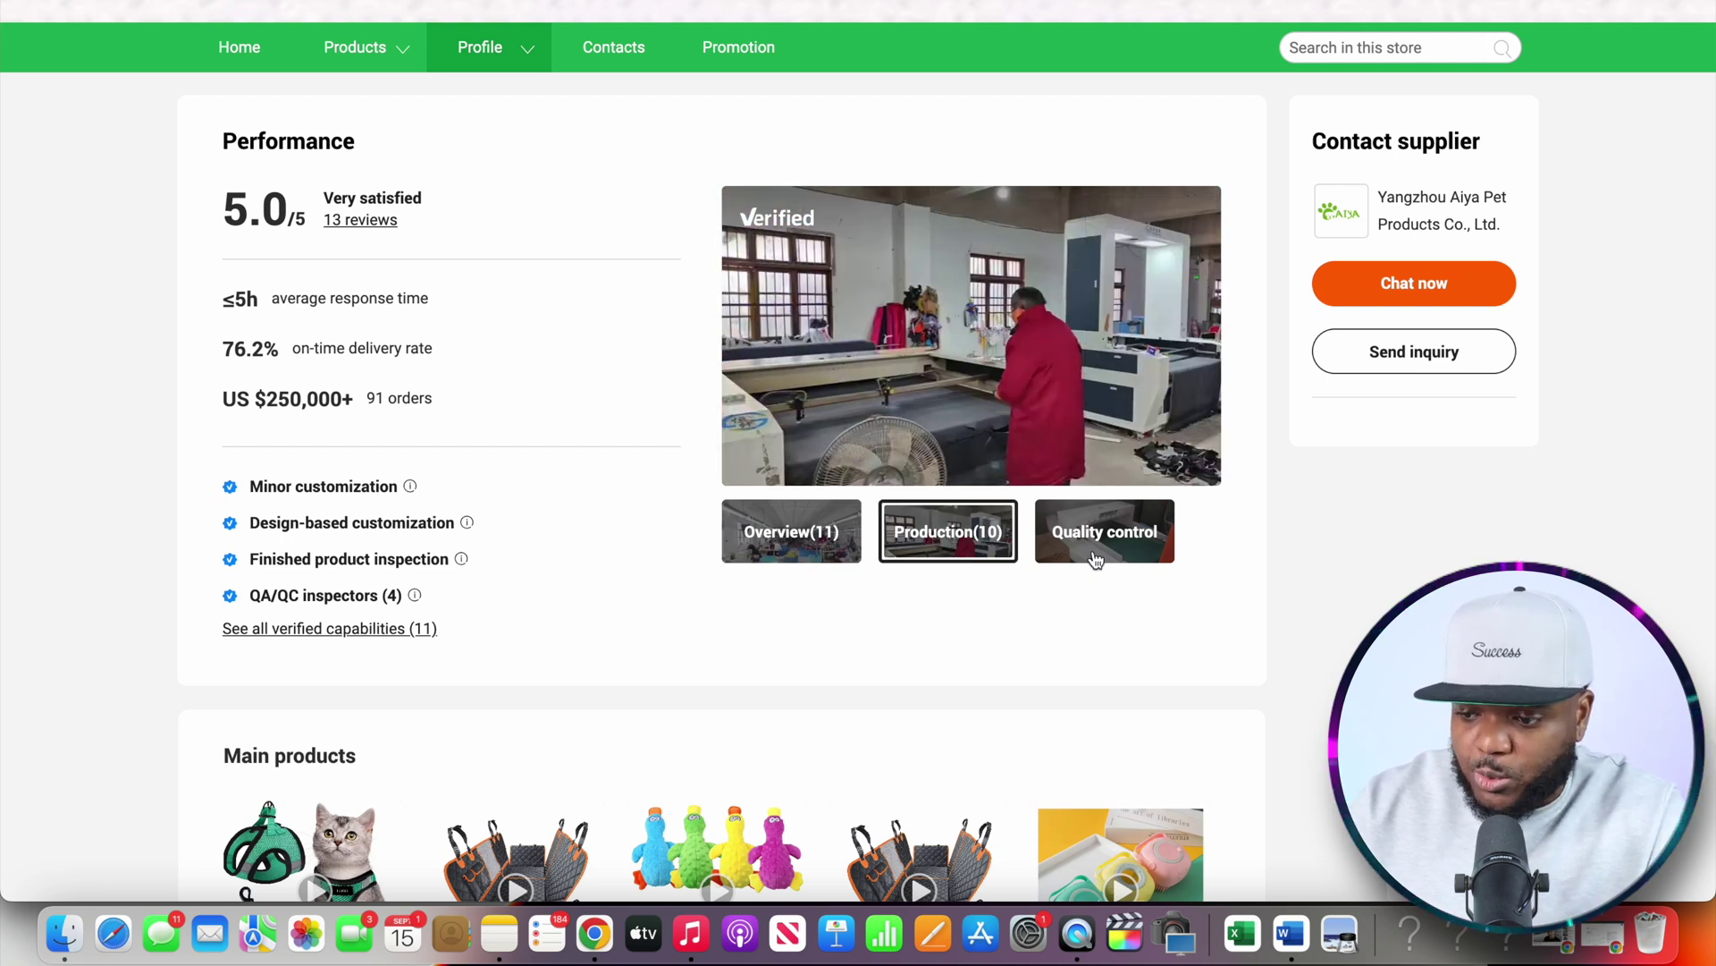
{"action": "left_click", "coordinate": [1096, 559]}
Check the supplier's company registration date, accepted languages, years in industry, quality control and trade background in its profile overview
{"action": "scroll", "coordinate": [653, 362], "scroll_direction": "down", "scroll_amount": 10}
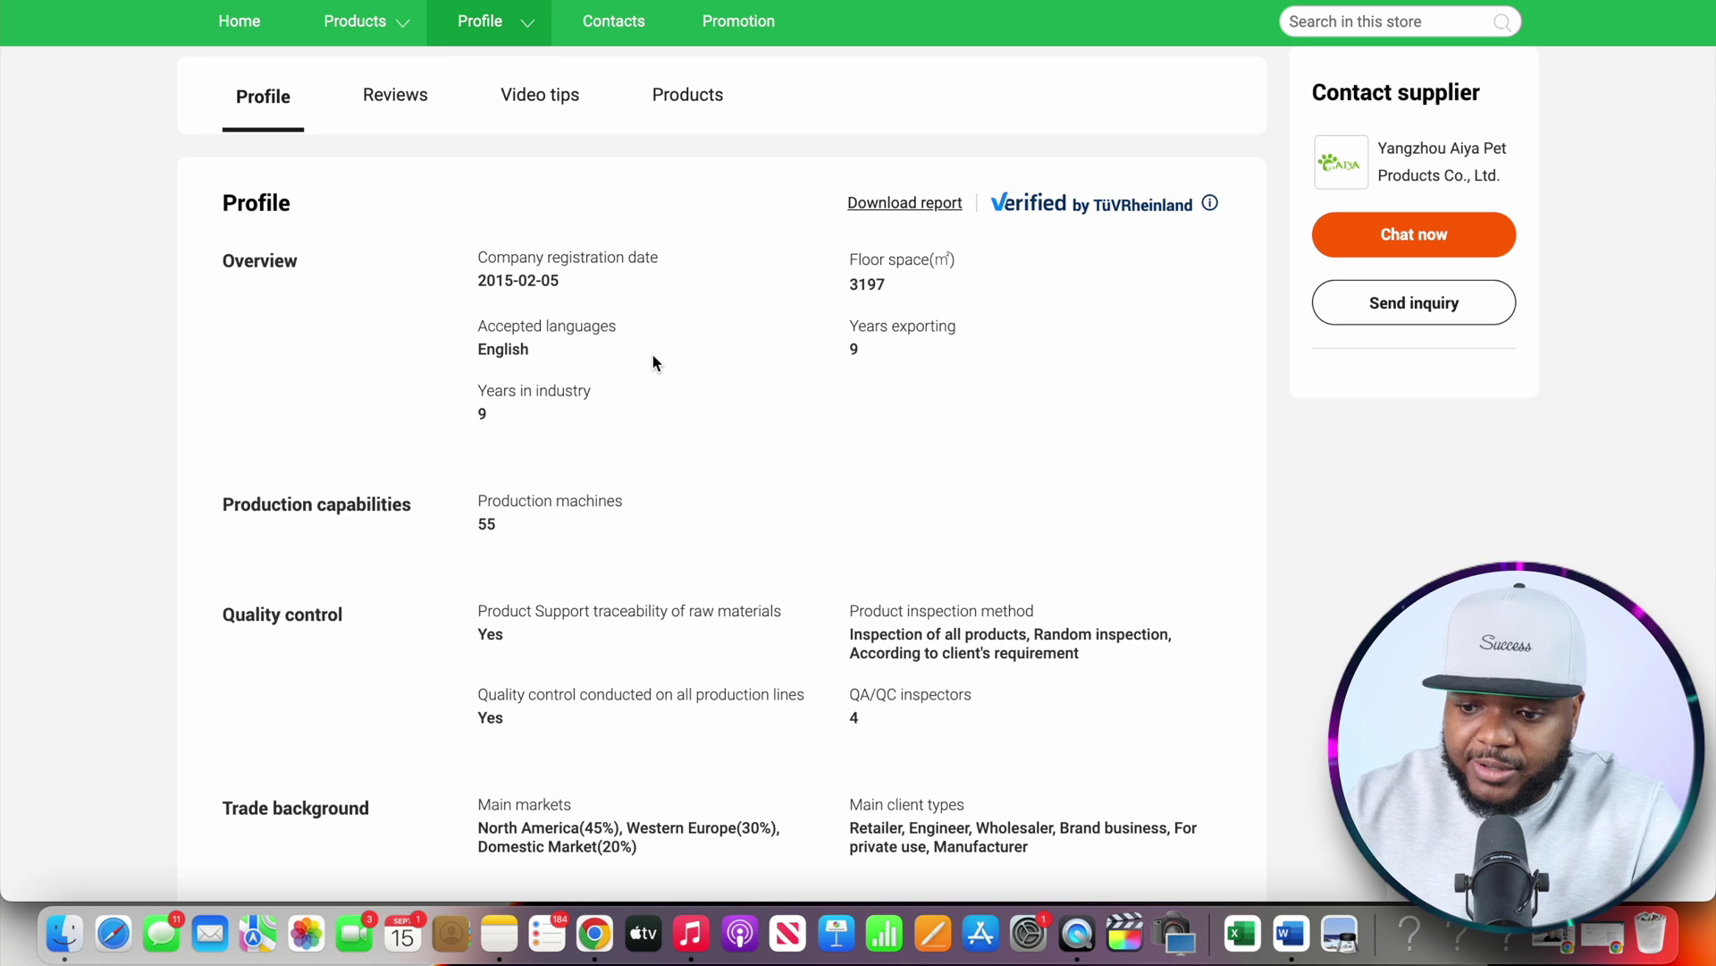
{"action": "left_click_drag", "start_coordinate": [488, 279], "coordinate": [560, 281]}
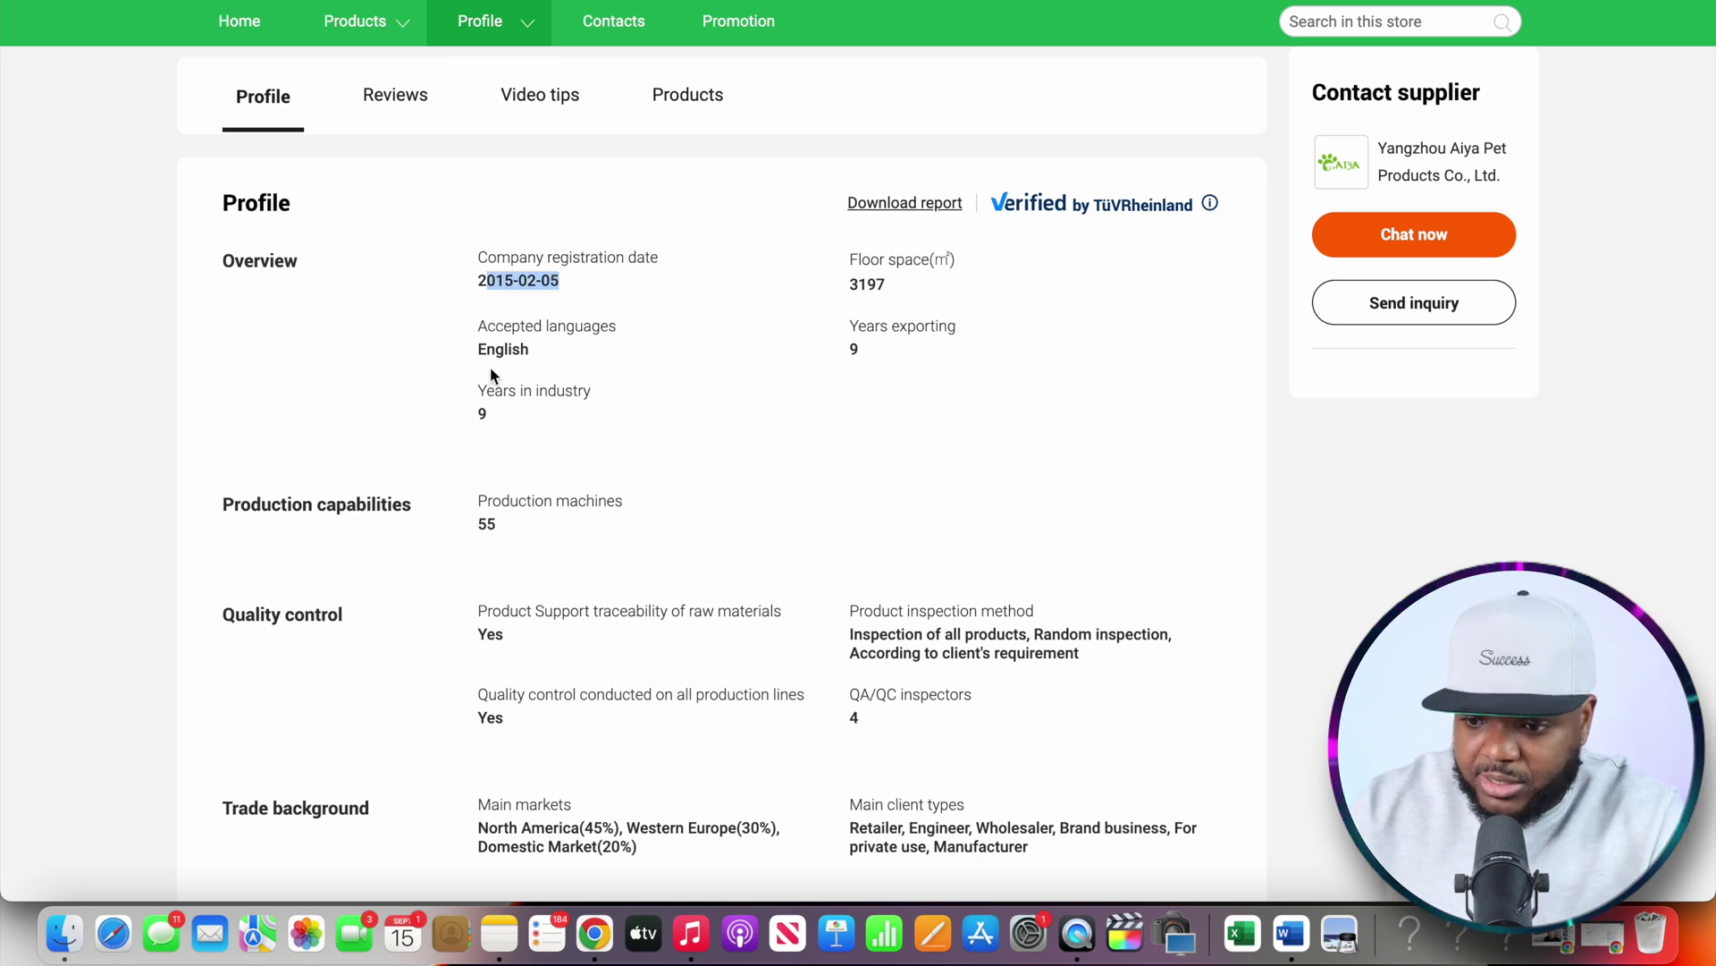
{"action": "left_click_drag", "start_coordinate": [488, 350], "coordinate": [521, 350]}
{"action": "scroll", "coordinate": [544, 469], "scroll_direction": "down", "scroll_amount": 2}
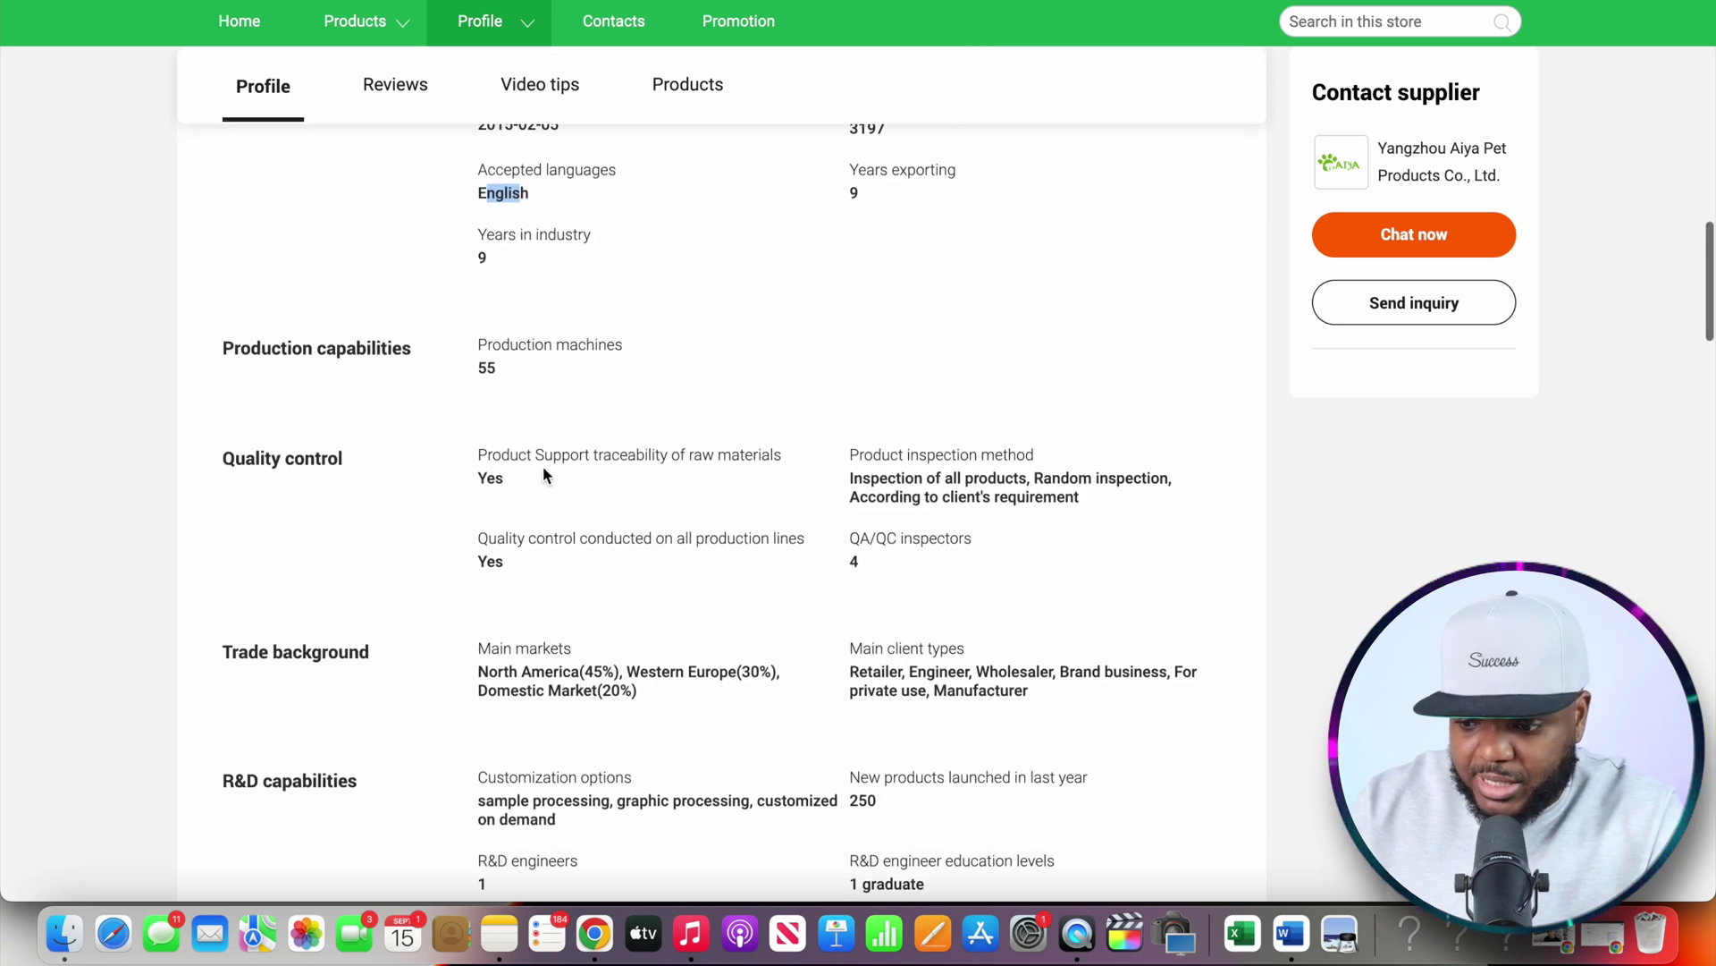
{"action": "left_click_drag", "start_coordinate": [502, 264], "coordinate": [478, 267]}
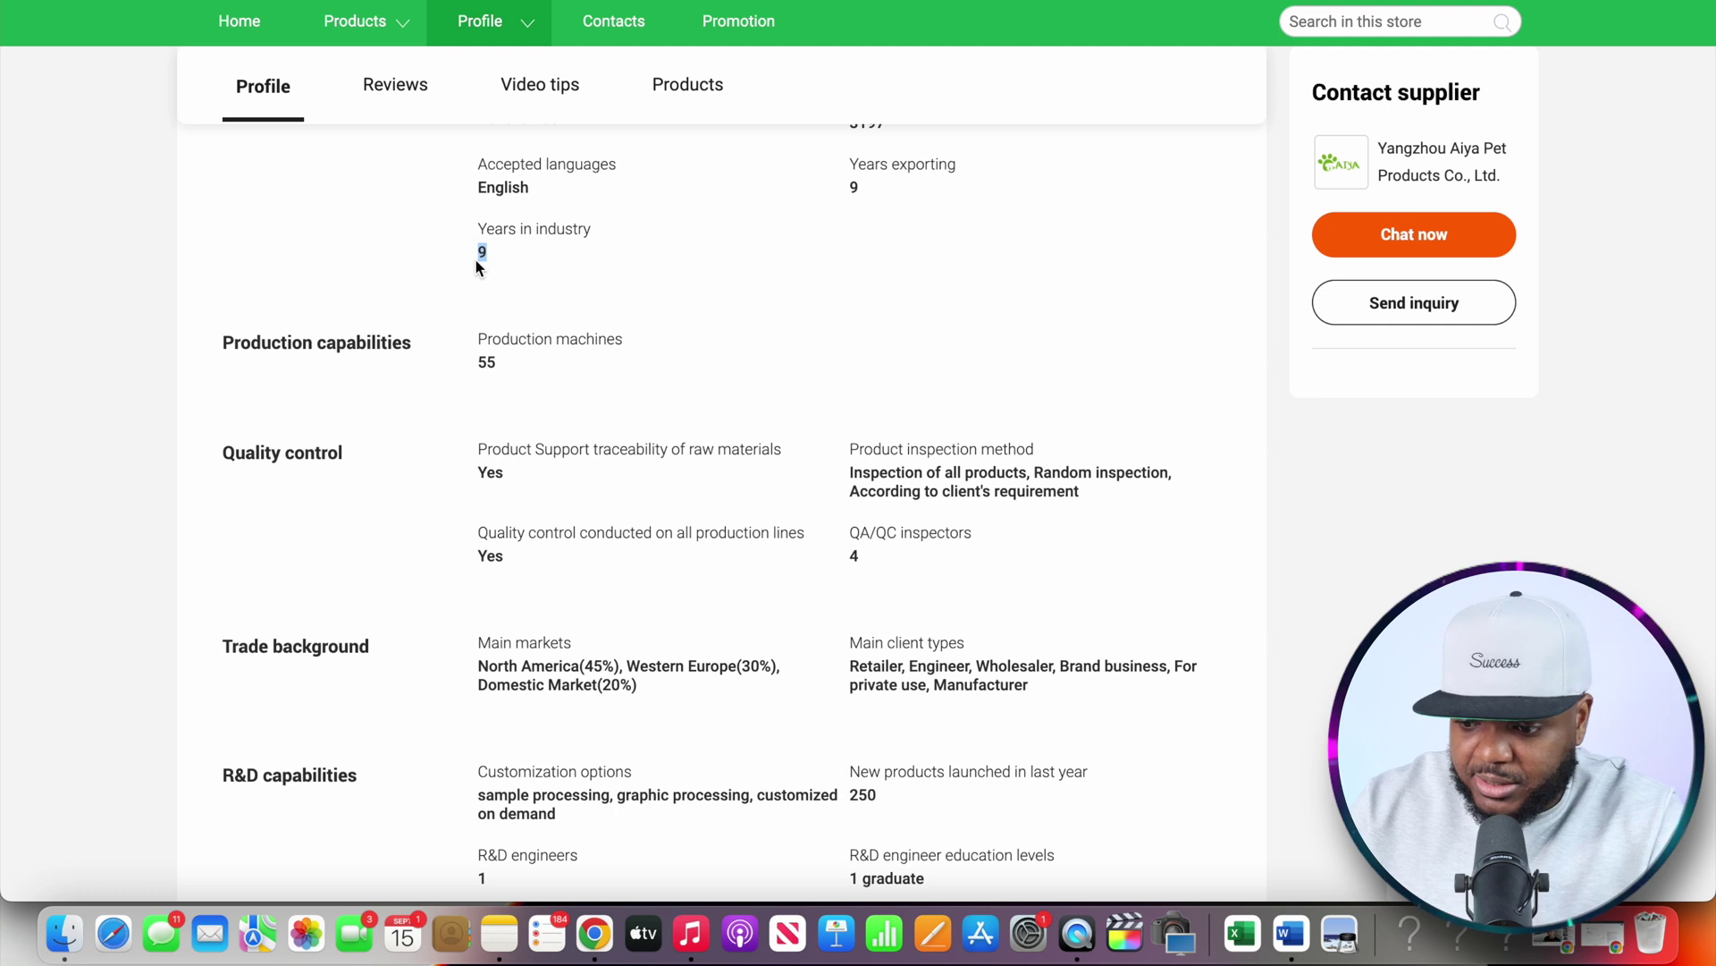
{"action": "scroll", "coordinate": [612, 382], "scroll_direction": "down", "scroll_amount": 1}
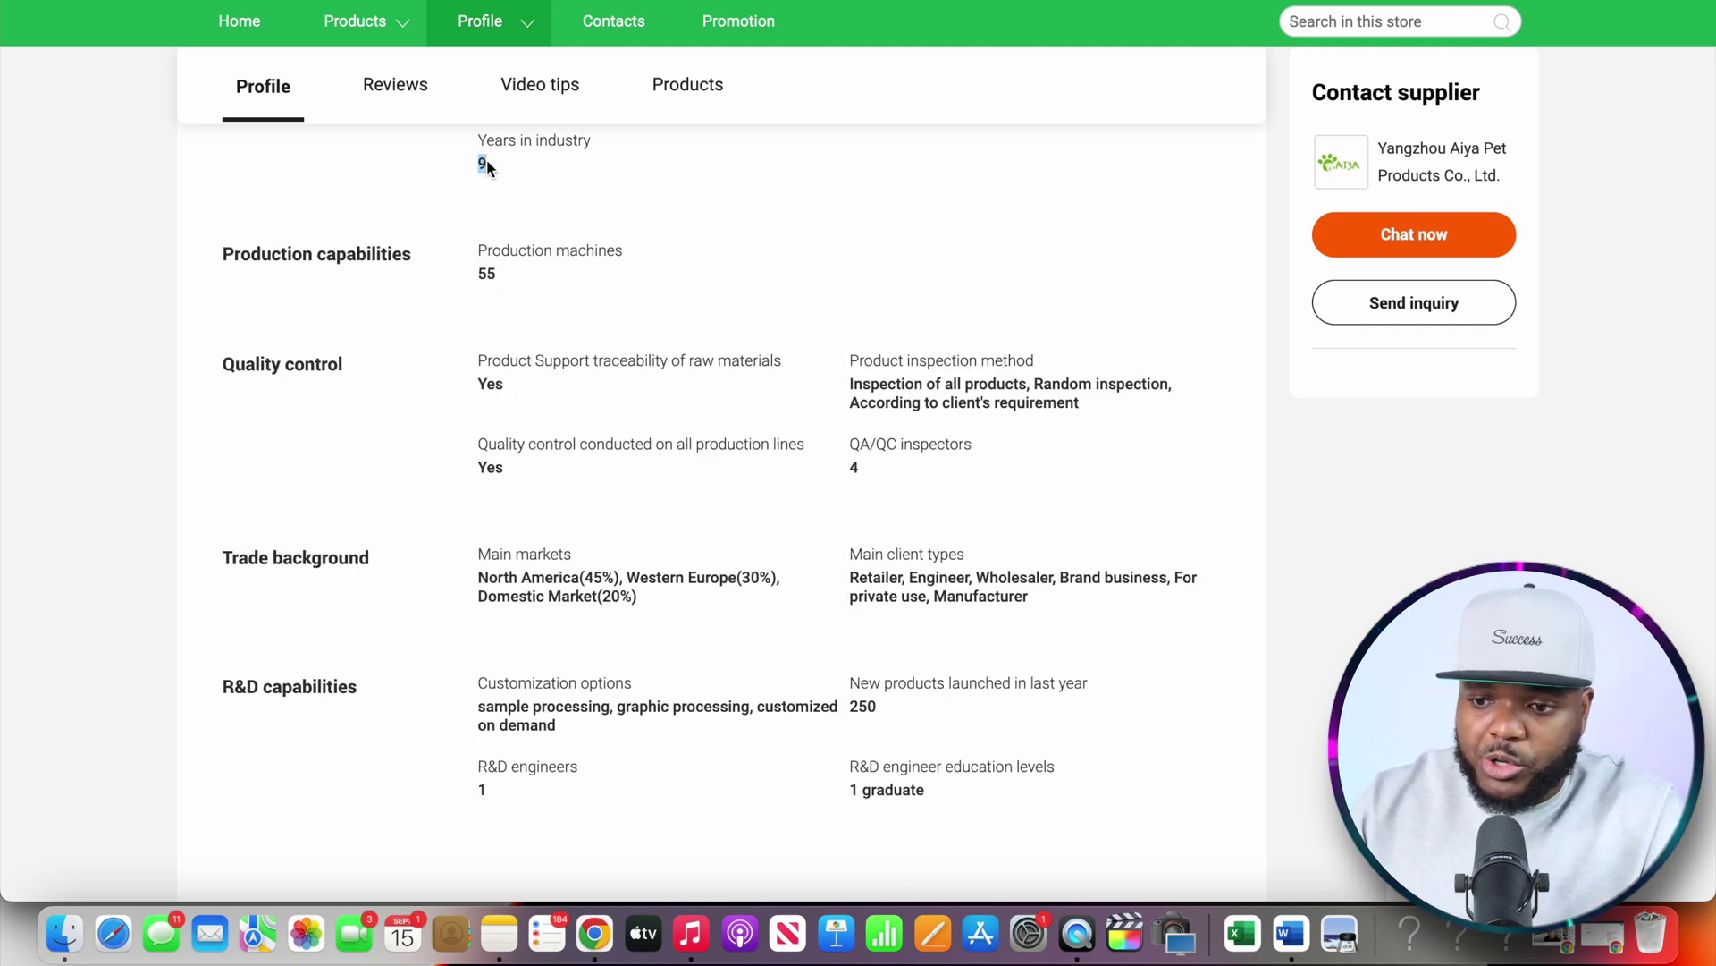
Open all product categories in the supplier's store and browse its pet product range
{"action": "mouse_move", "coordinate": [405, 29]}
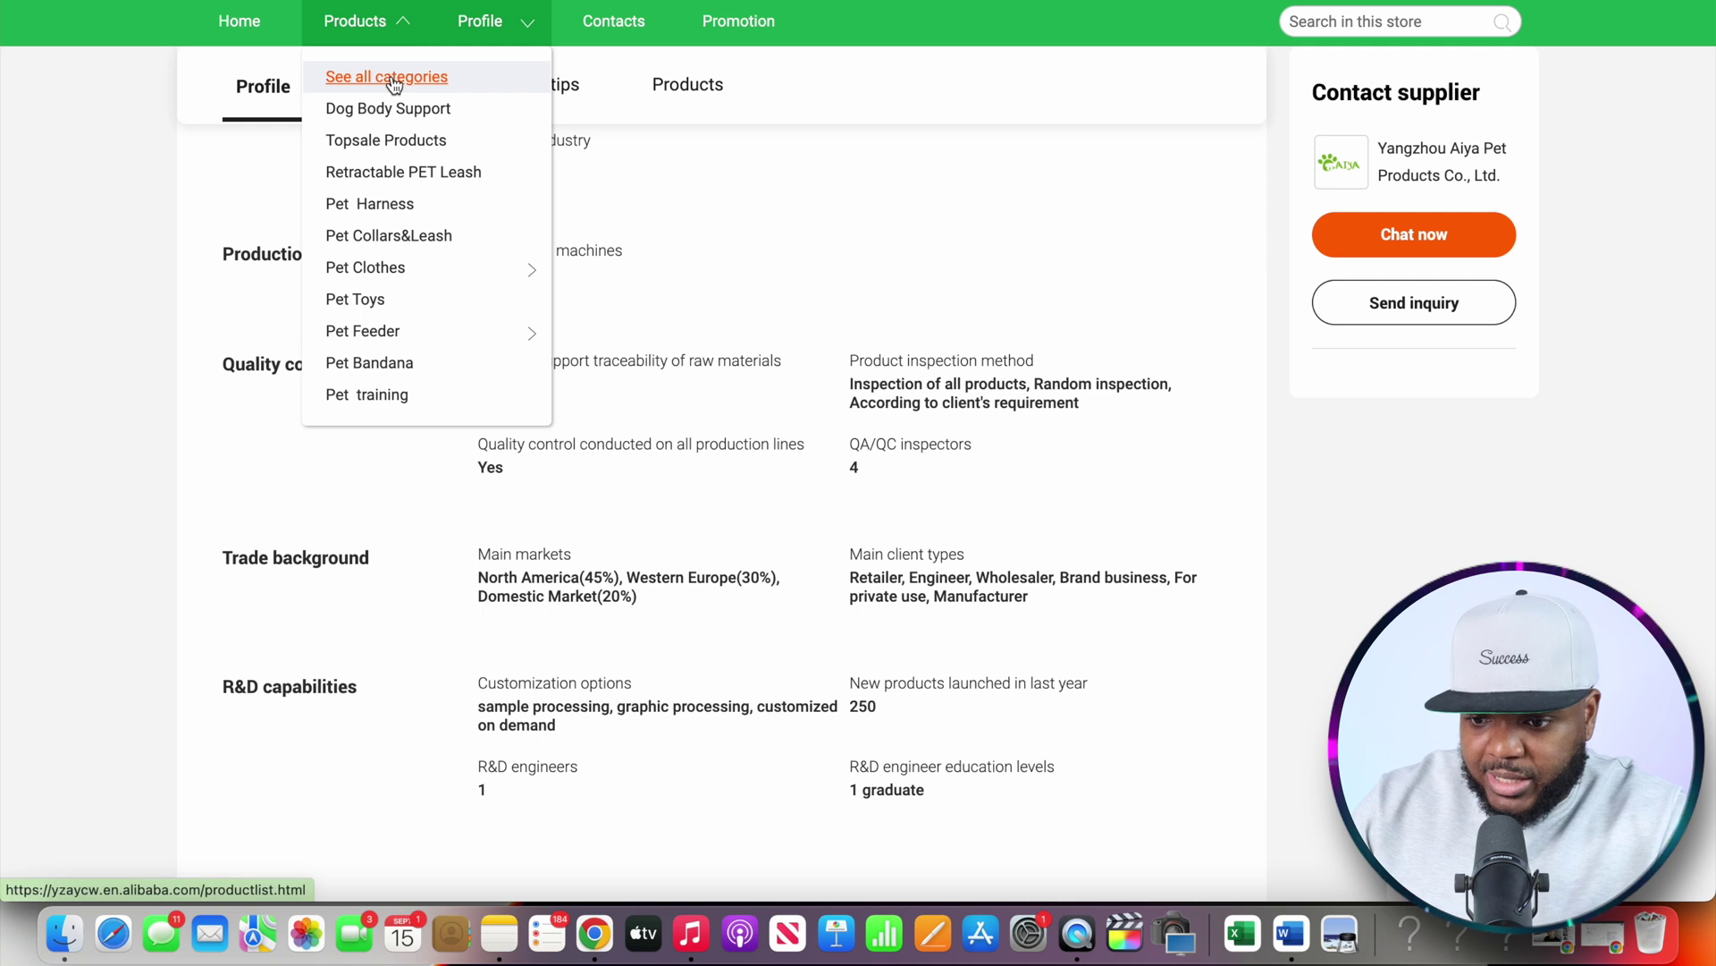
{"action": "left_click", "coordinate": [395, 80]}
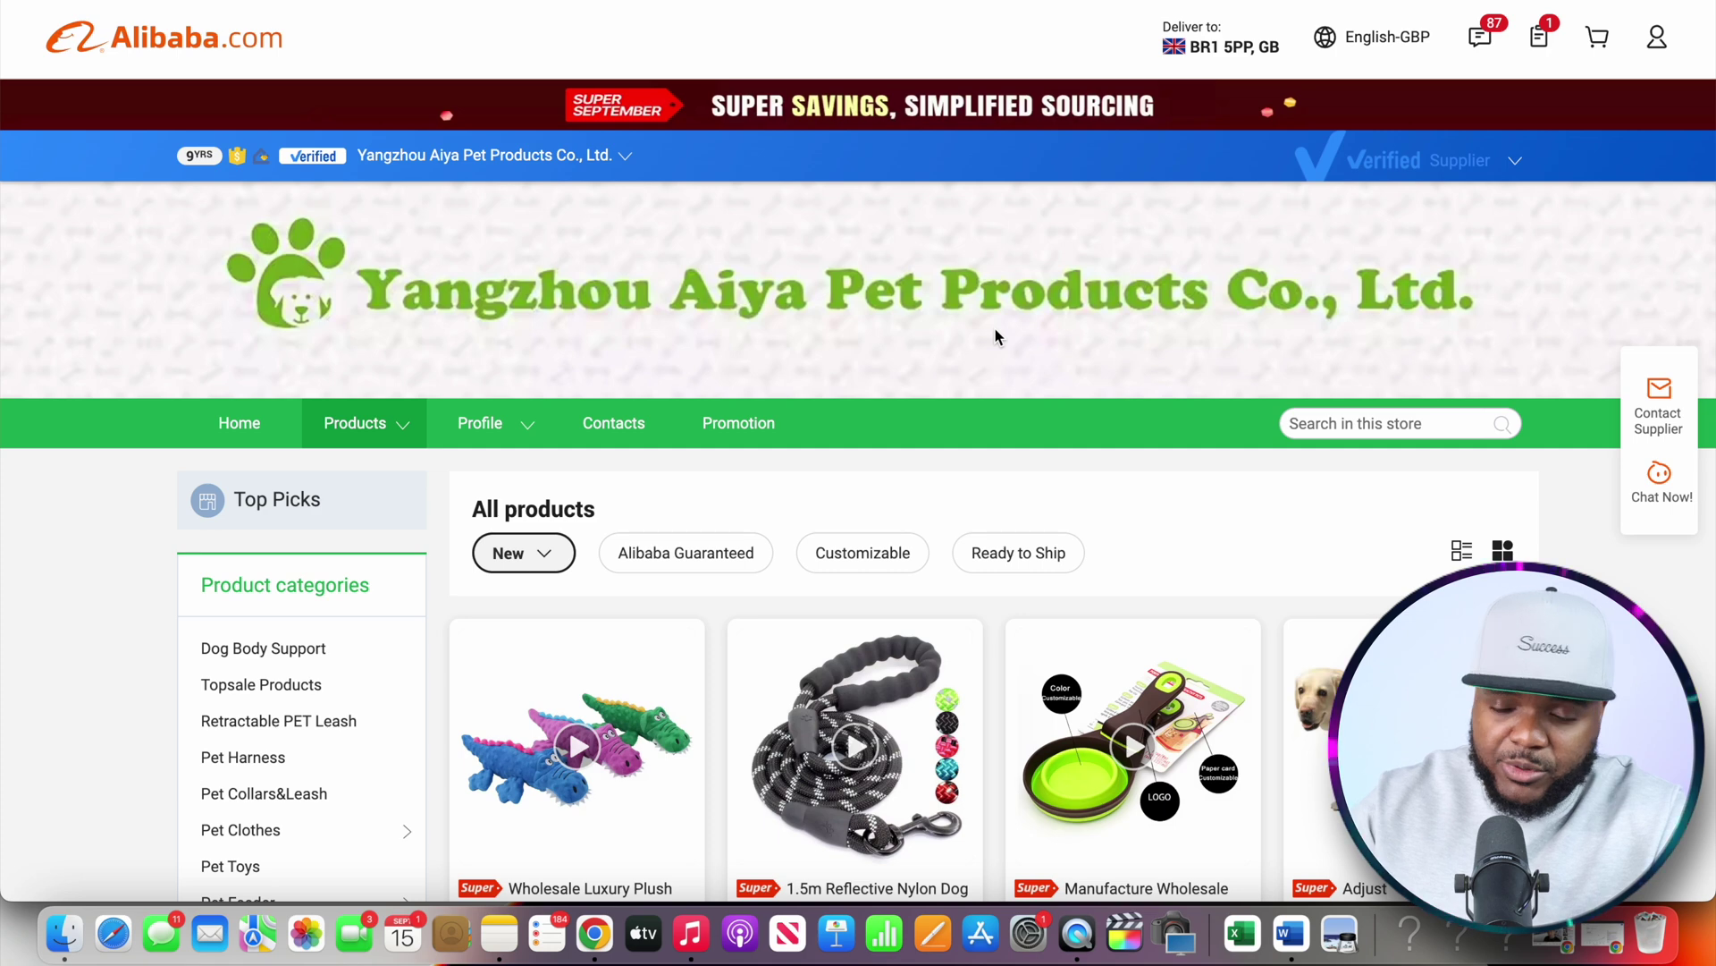
{"action": "scroll", "coordinate": [997, 336], "scroll_direction": "down", "scroll_amount": 10}
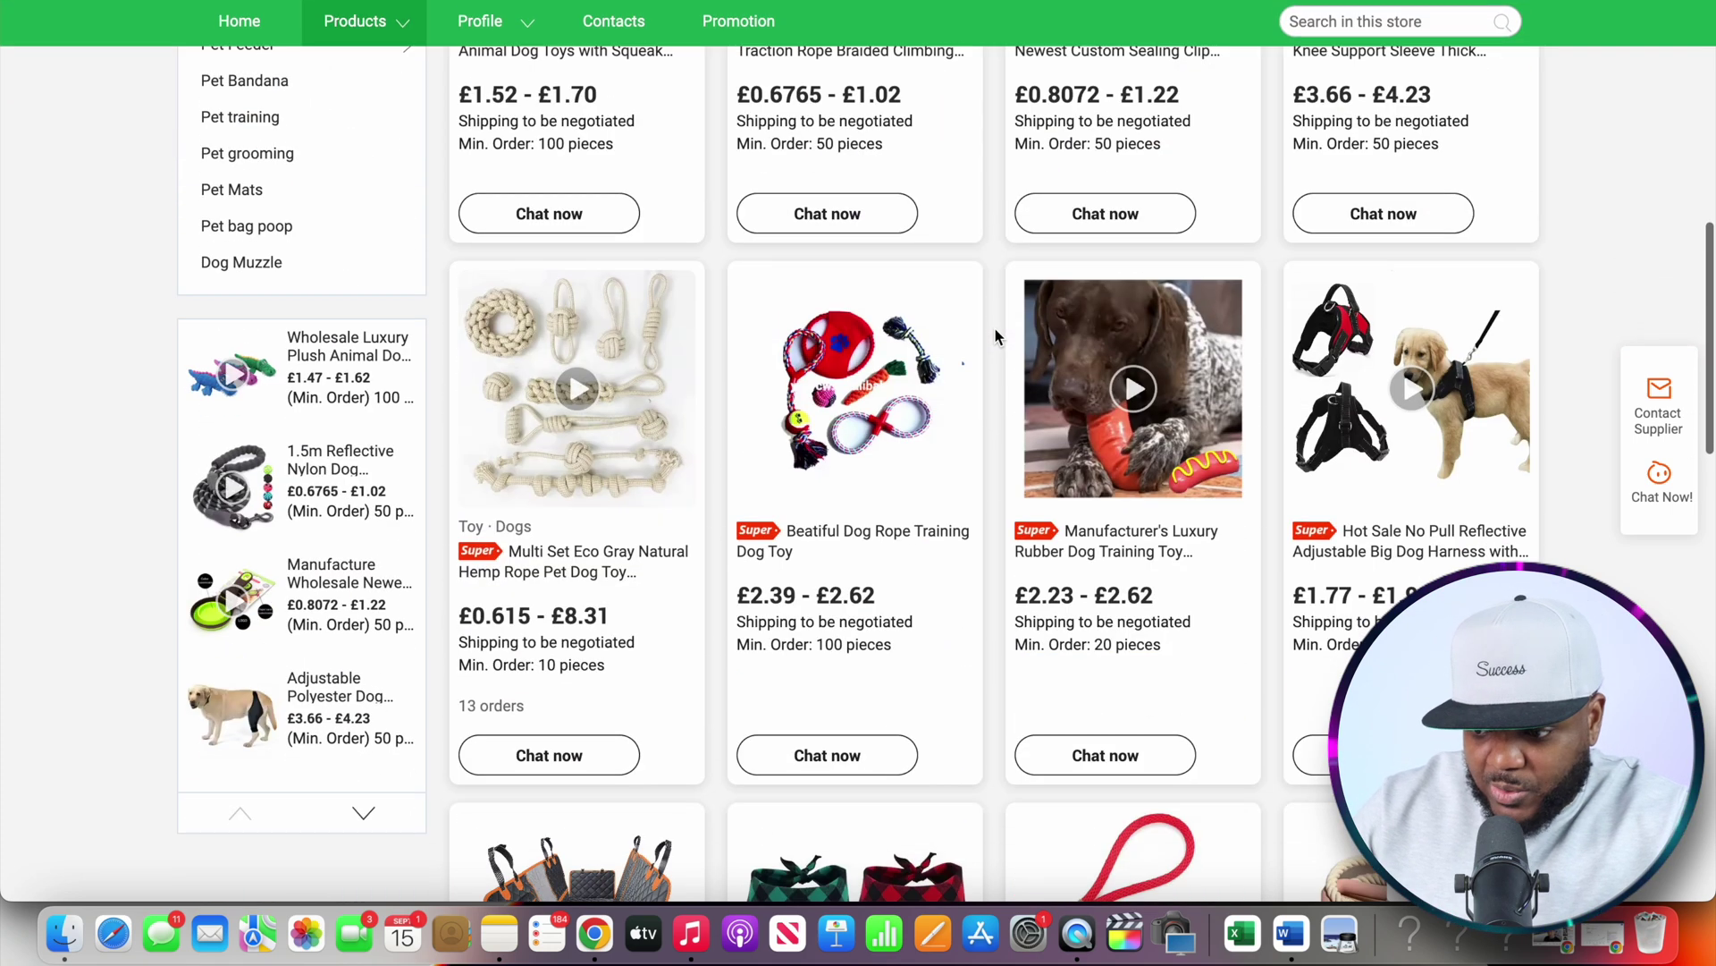
{"action": "scroll", "coordinate": [997, 337], "scroll_direction": "down", "scroll_amount": 5}
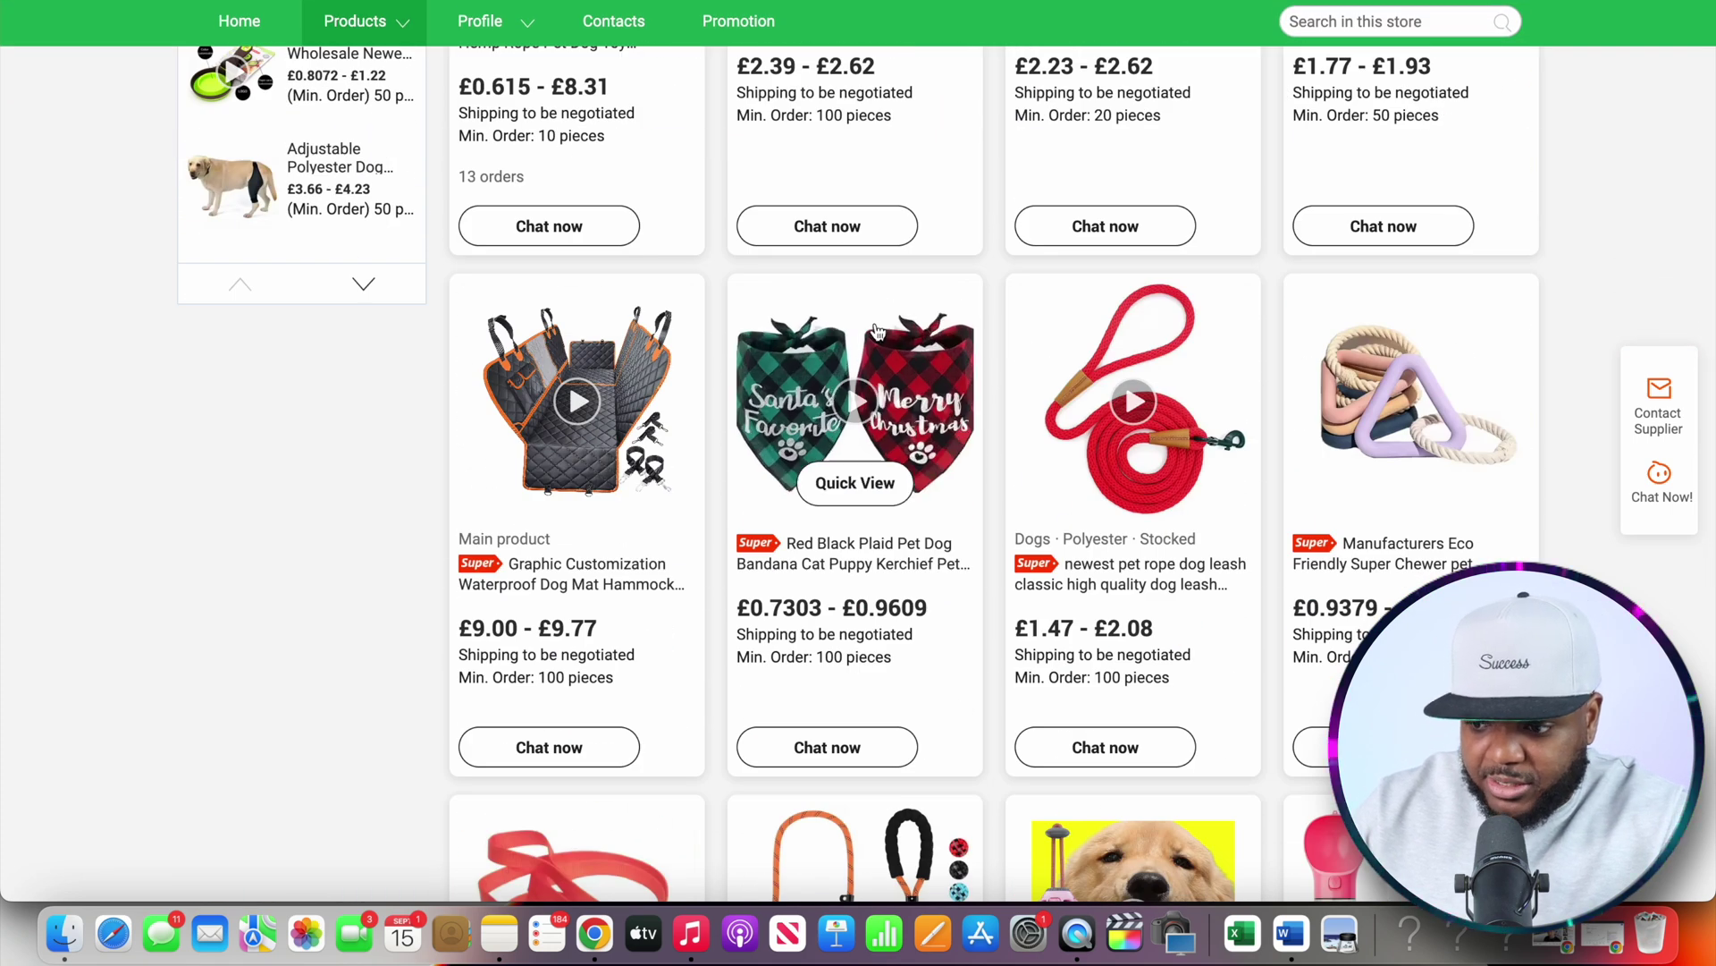
Look through more of the pet products in the supplier's store to judge how specialised its range is
{"action": "scroll", "coordinate": [988, 310], "scroll_direction": "down", "scroll_amount": 10}
{"action": "scroll", "coordinate": [988, 309], "scroll_direction": "up", "scroll_amount": 5}
{"action": "scroll", "coordinate": [989, 310], "scroll_direction": "up", "scroll_amount": 1}
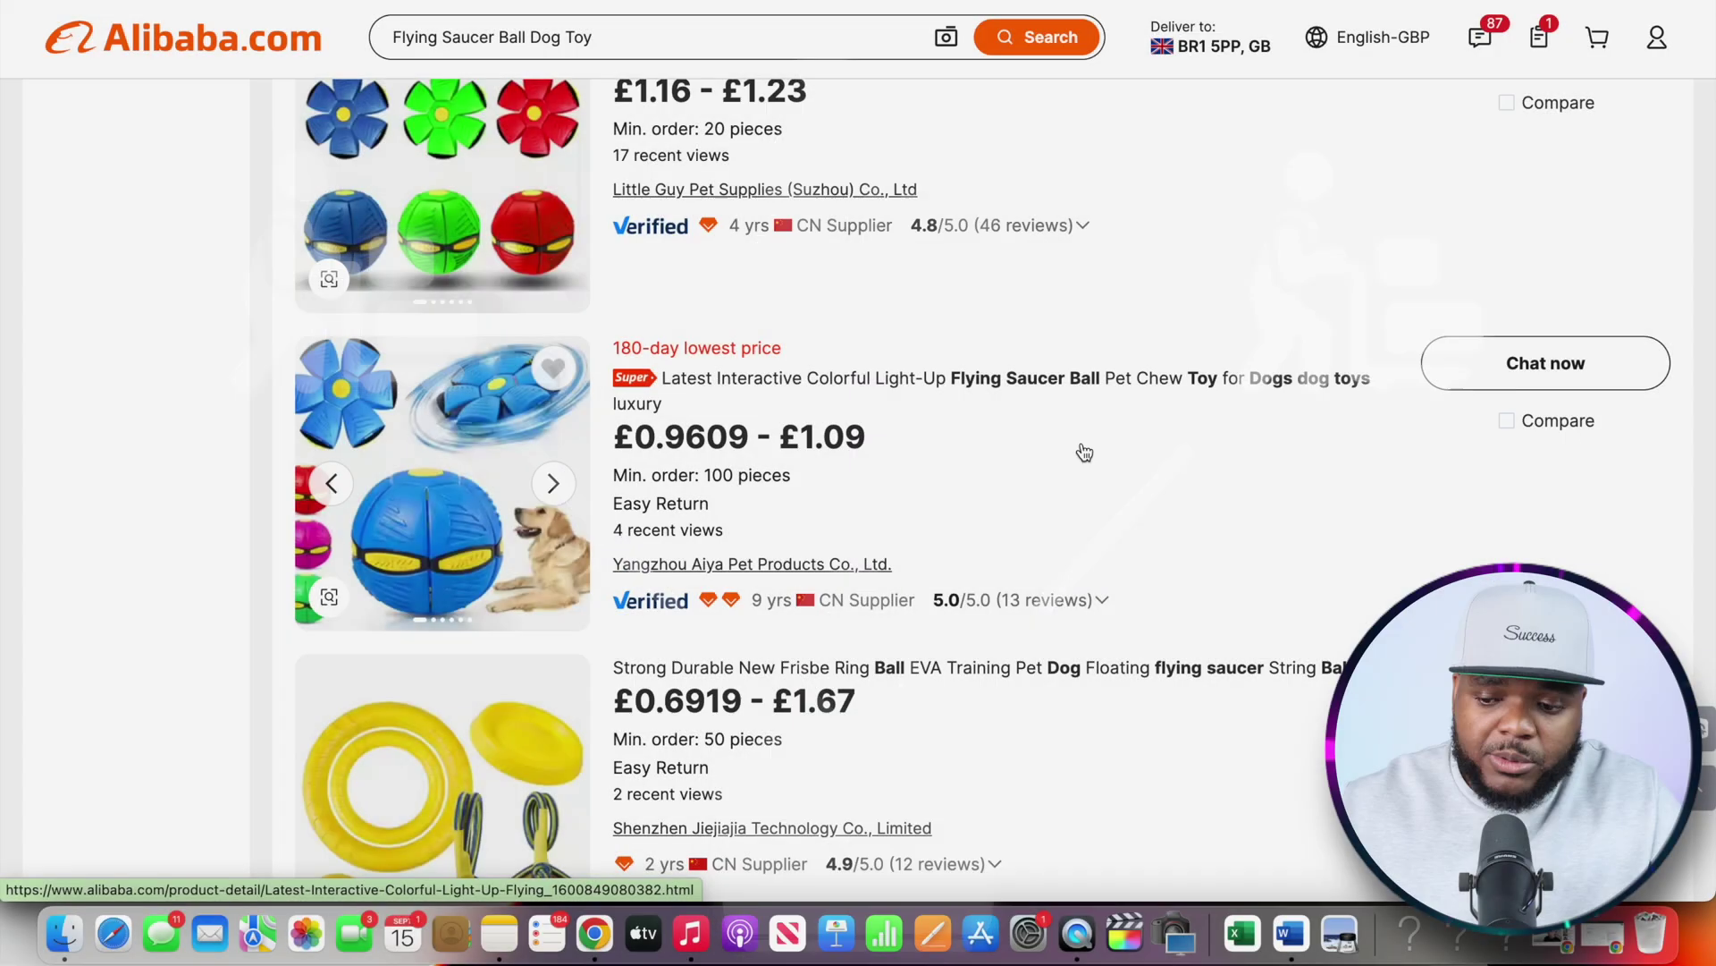
Return to the Flying Saucer Ball Dog Toy search results and compare the other suppliers' listings through the end of the first page
{"action": "scroll", "coordinate": [867, 592], "scroll_direction": "up", "scroll_amount": 2}
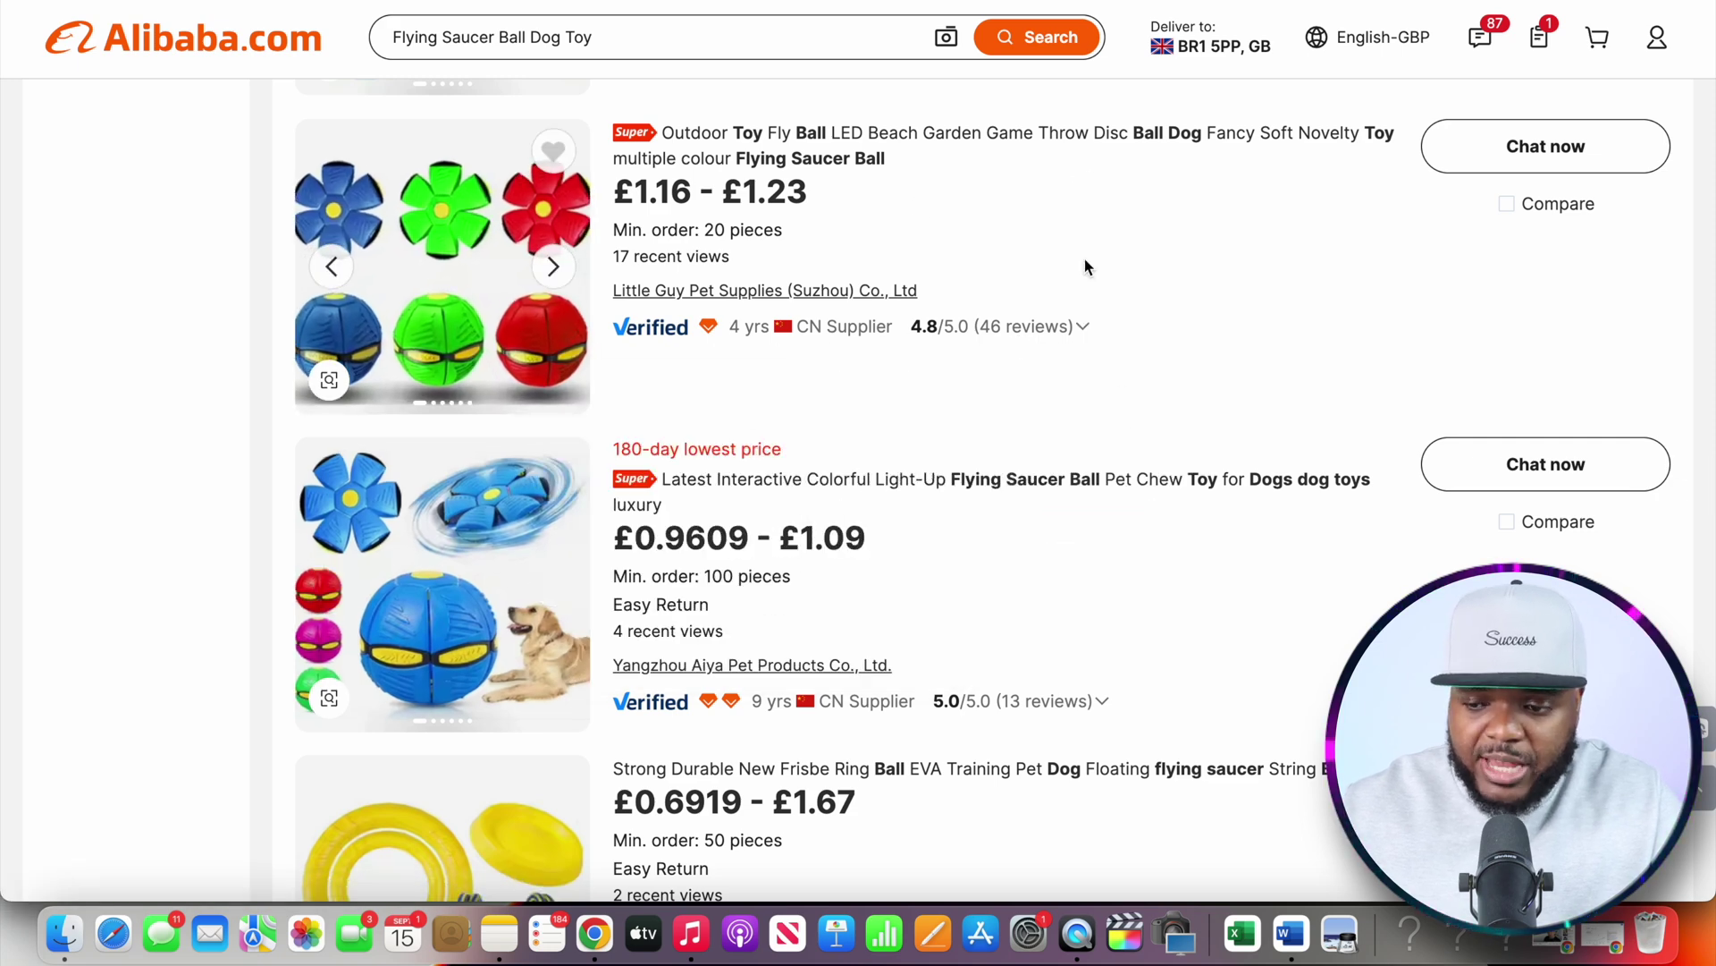
{"action": "scroll", "coordinate": [1085, 261], "scroll_direction": "down", "scroll_amount": 5}
{"action": "scroll", "coordinate": [1087, 268], "scroll_direction": "down", "scroll_amount": 20}
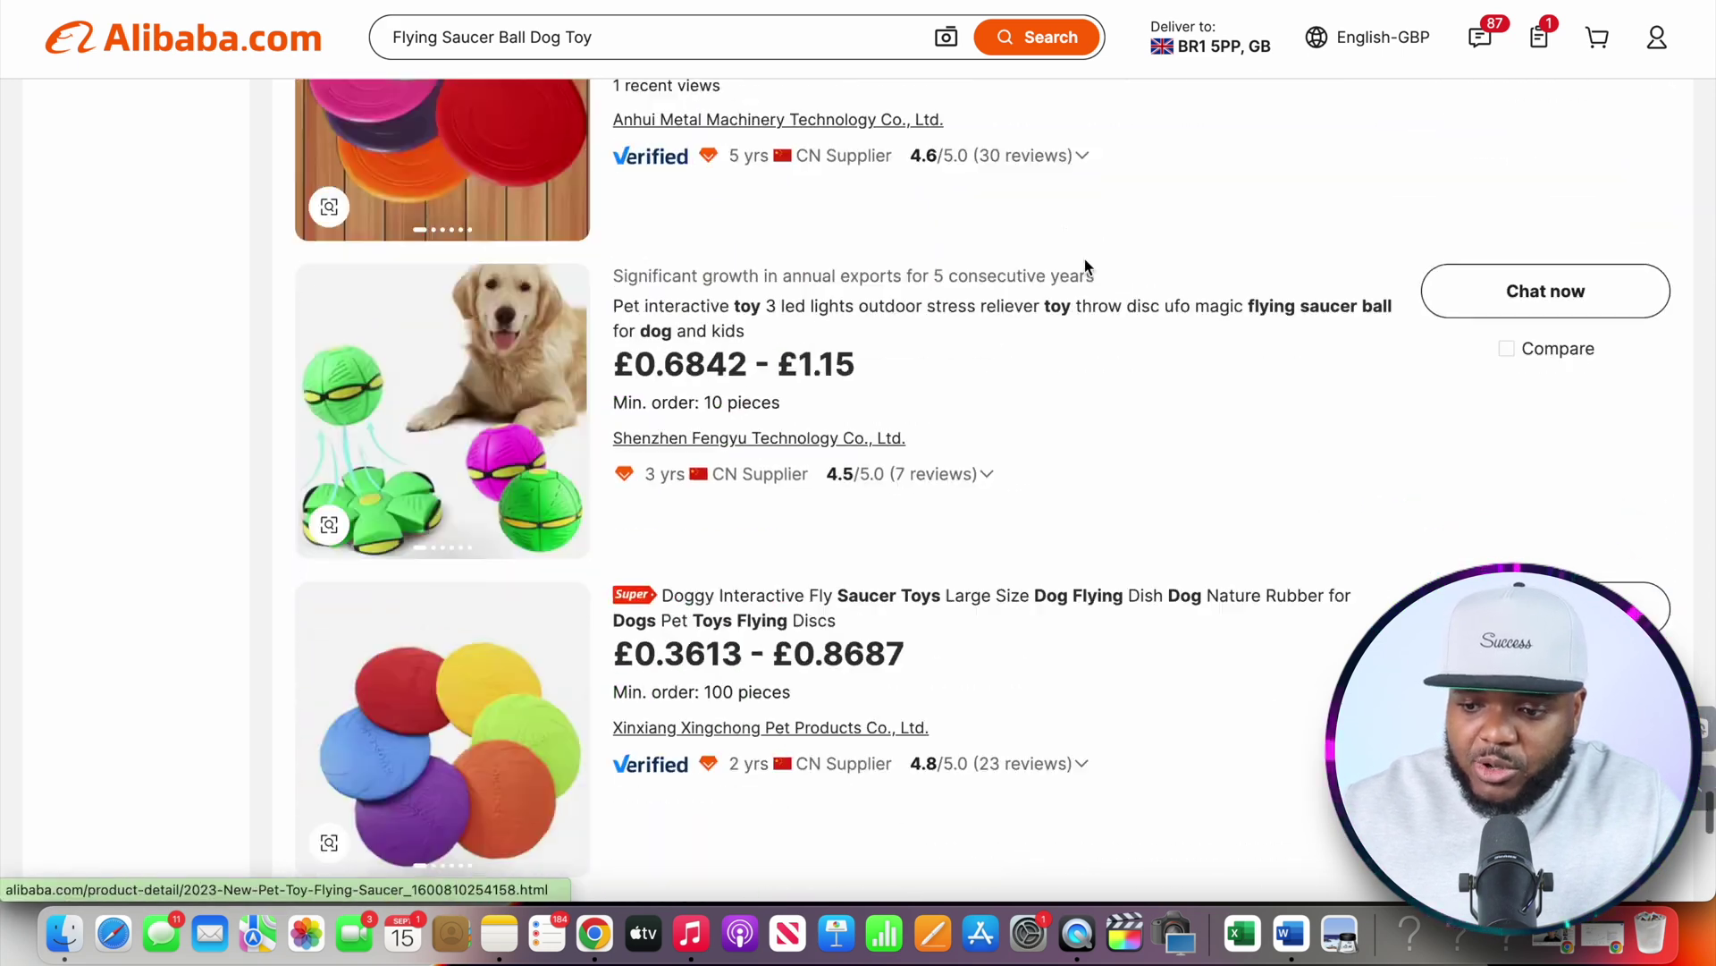
{"action": "scroll", "coordinate": [1085, 267], "scroll_direction": "up", "scroll_amount": 10}
{"action": "scroll", "coordinate": [1085, 266], "scroll_direction": "down", "scroll_amount": 5}
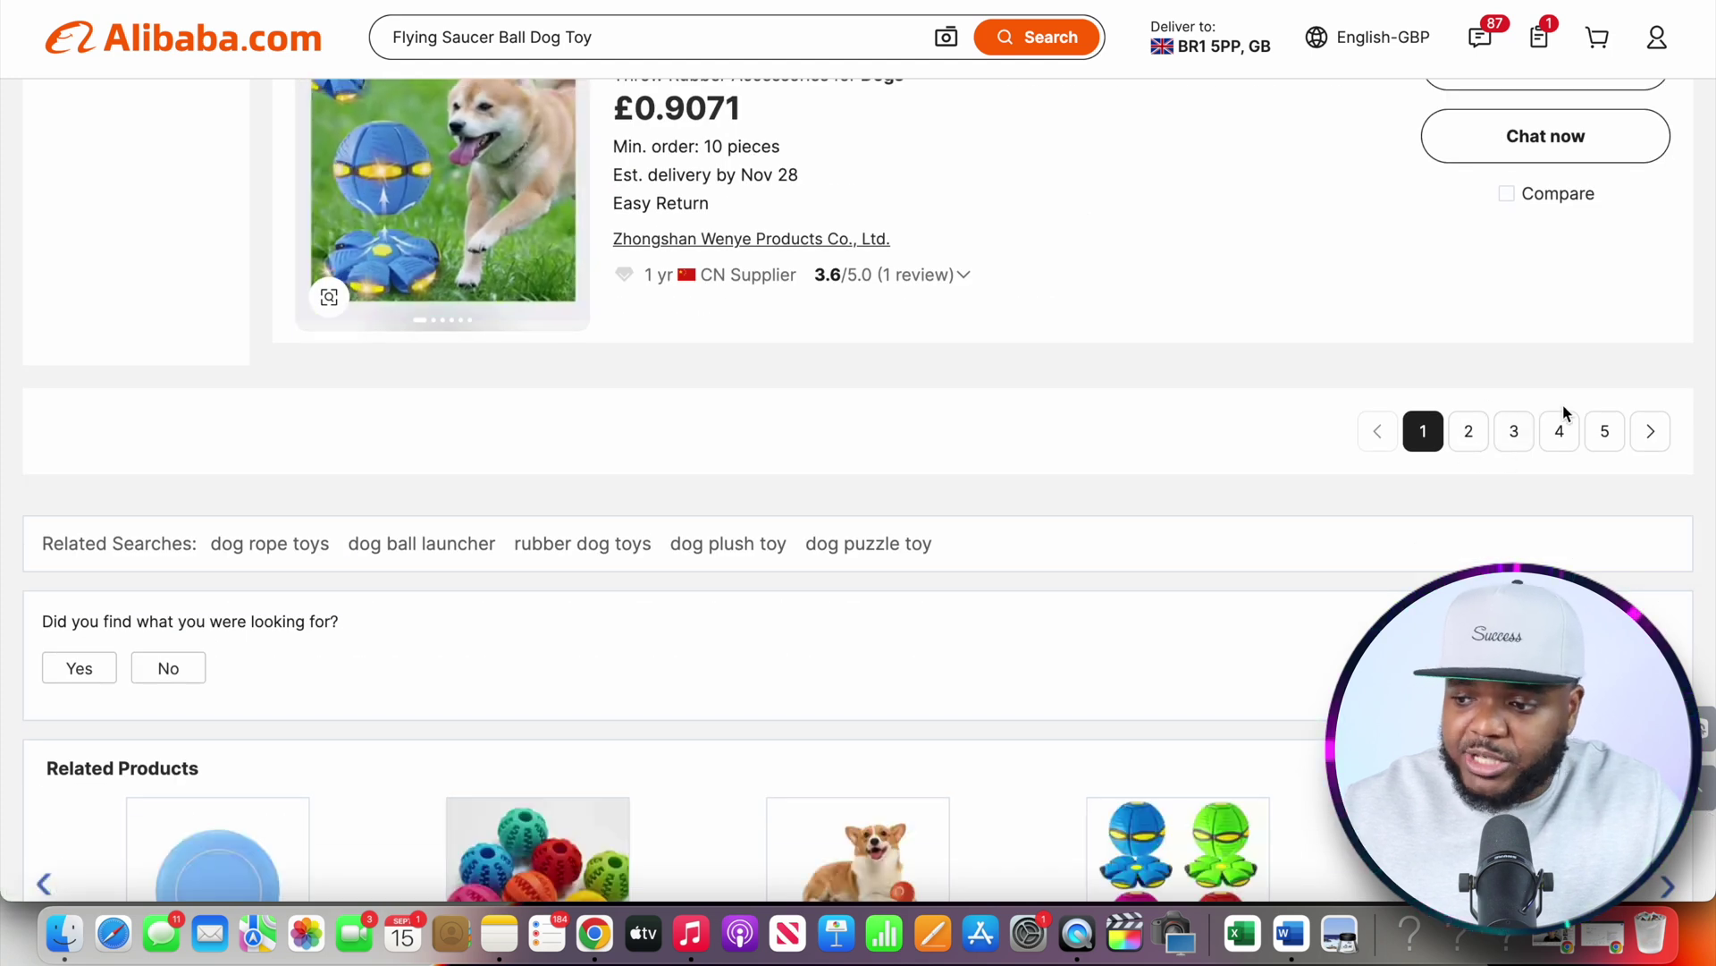
{"action": "scroll", "coordinate": [1386, 529], "scroll_direction": "up", "scroll_amount": 5}
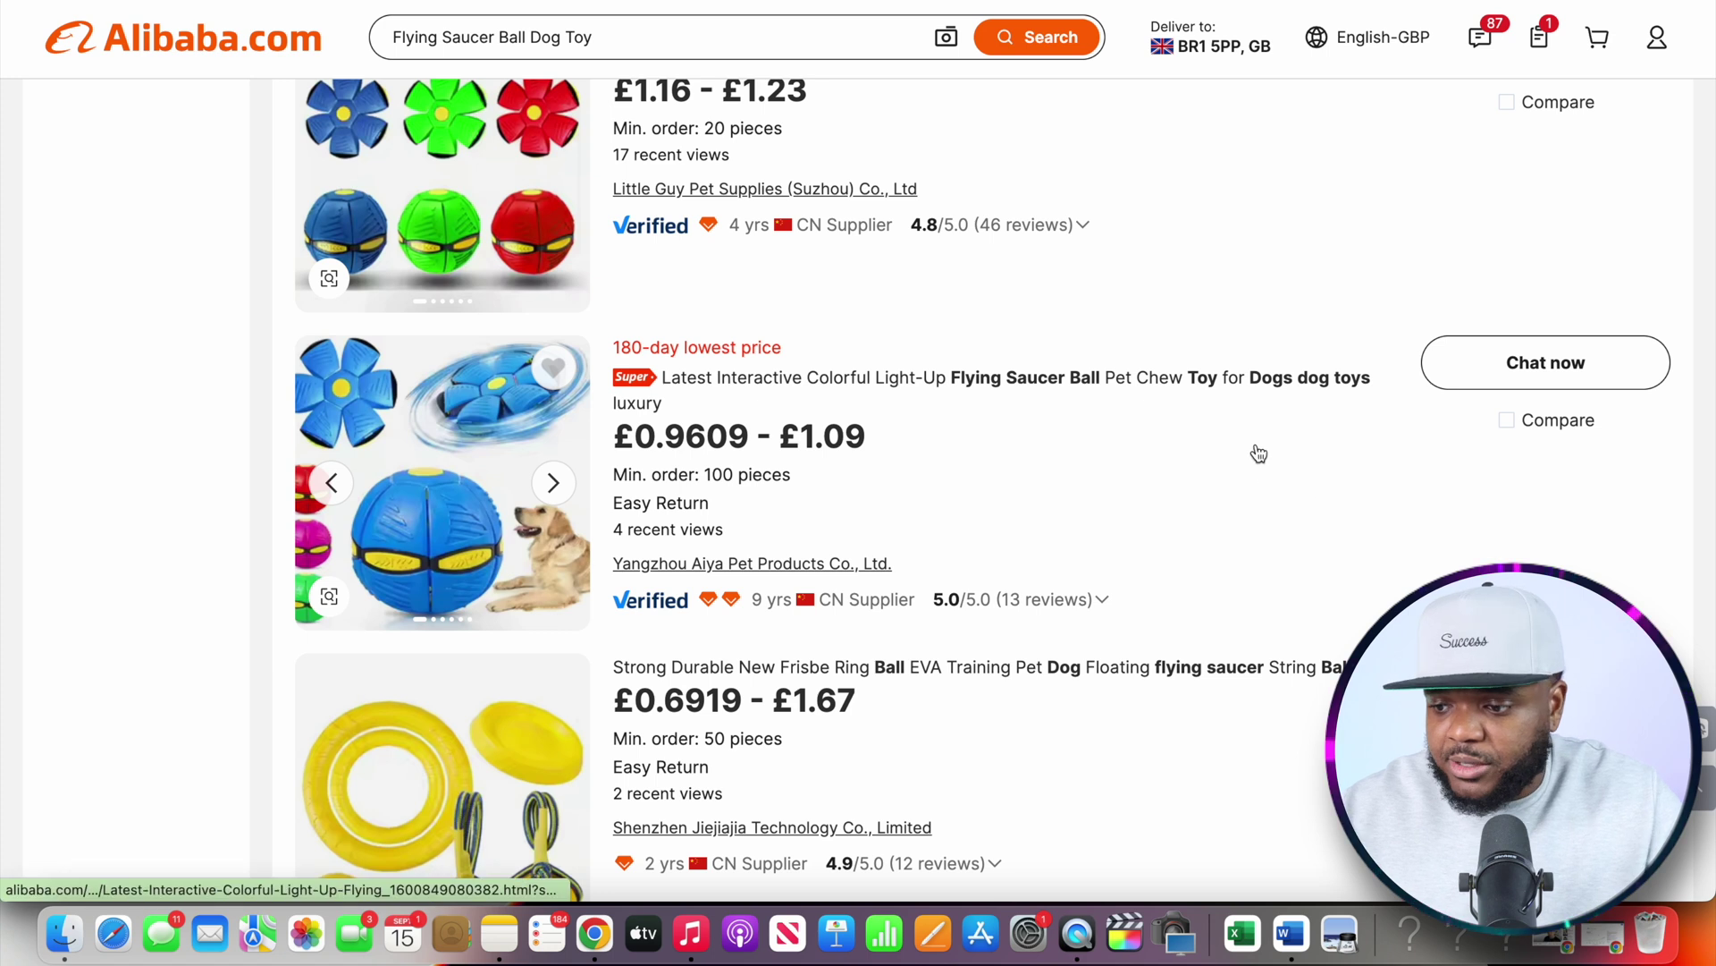
Open Yangzhou Aiya Pet Products' Latest Interactive Colorful Light-Up Flying Saucer Ball listing and start an inquiry to the supplier
{"action": "left_click", "coordinate": [1214, 394]}
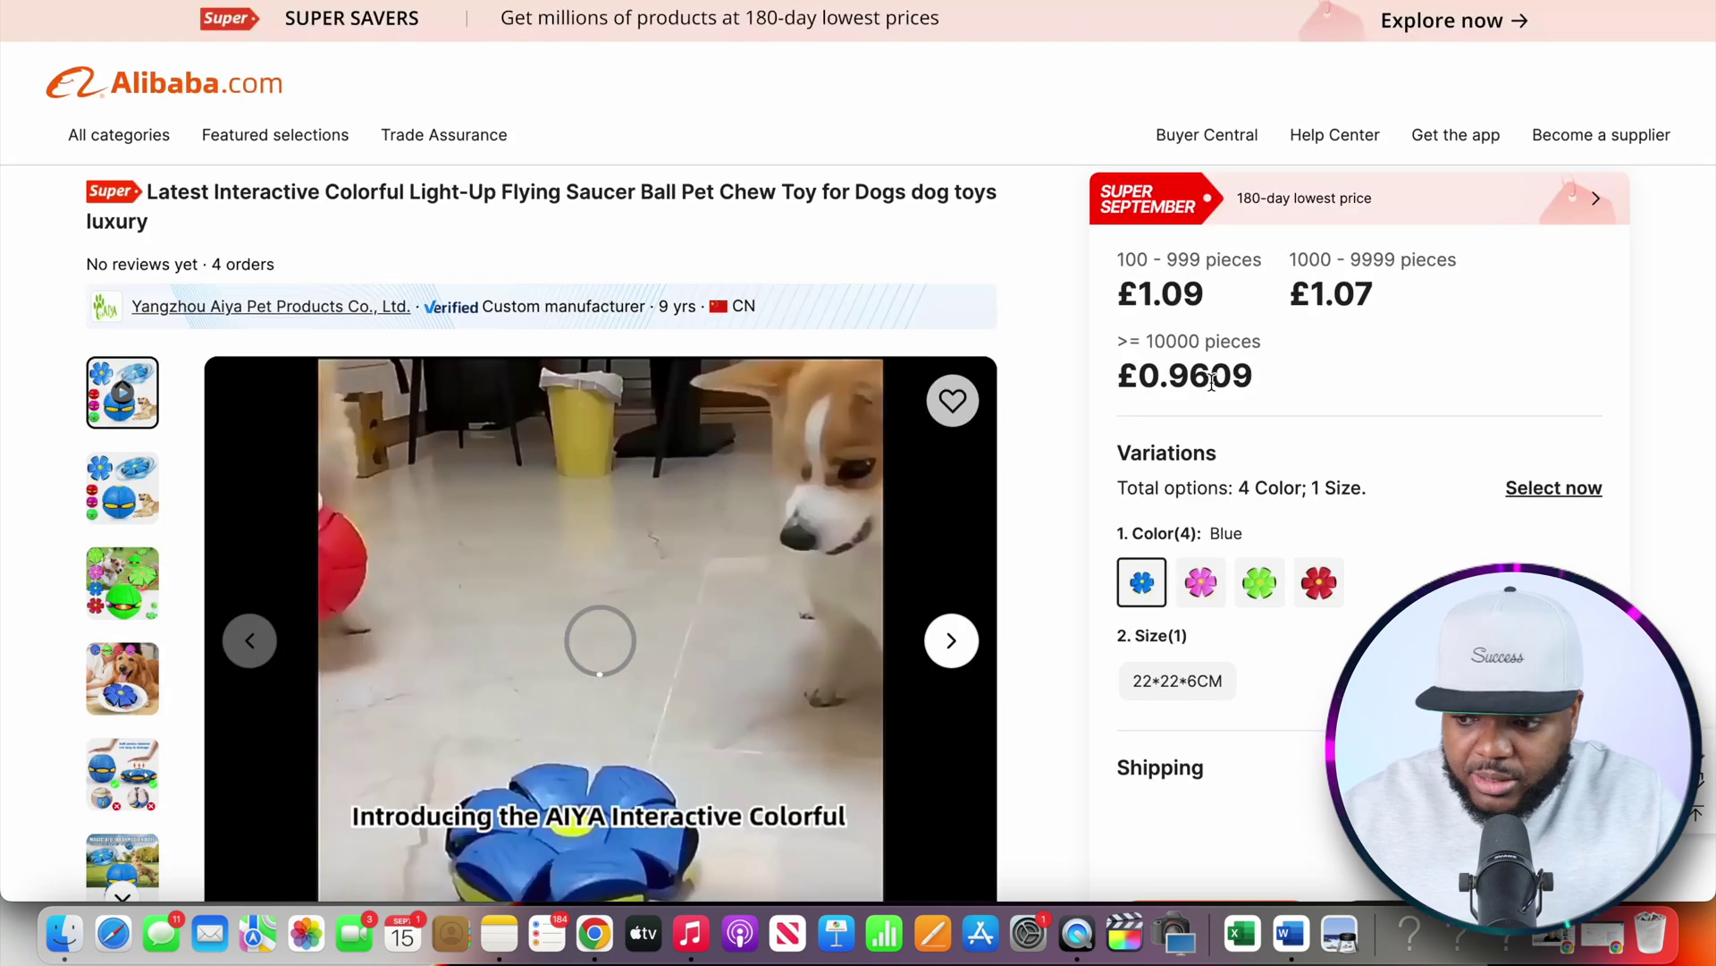
{"action": "scroll", "coordinate": [1248, 341], "scroll_direction": "down", "scroll_amount": 1}
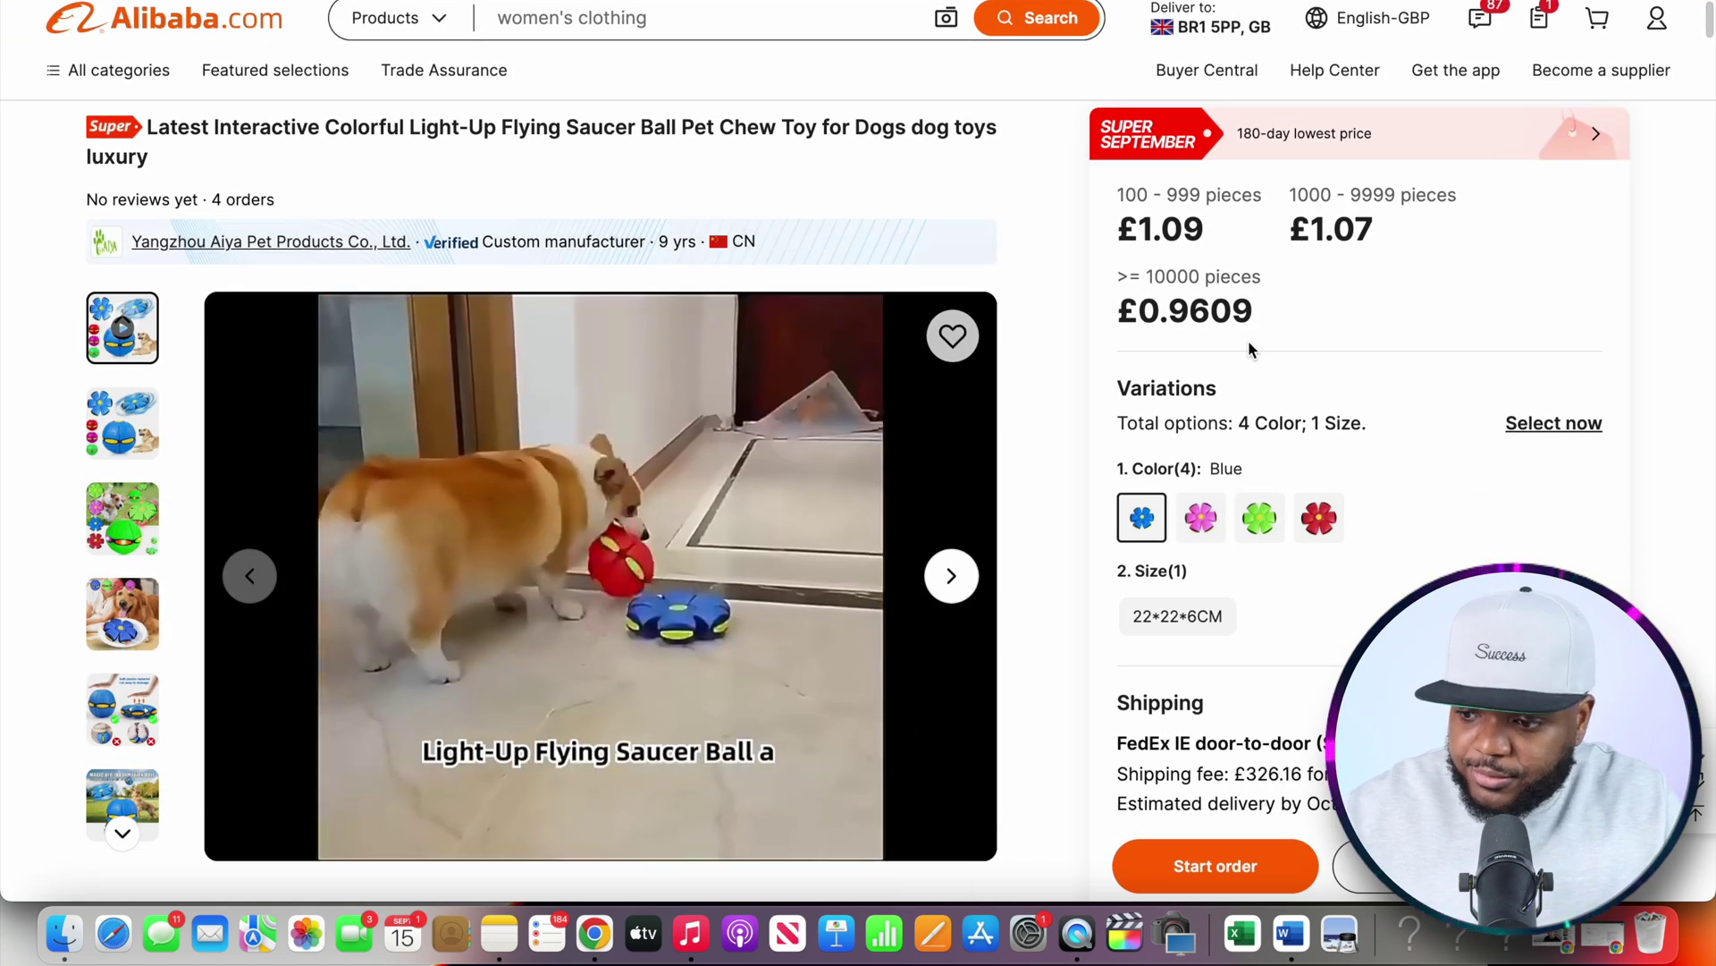
{"action": "scroll", "coordinate": [1289, 384], "scroll_direction": "down", "scroll_amount": 6}
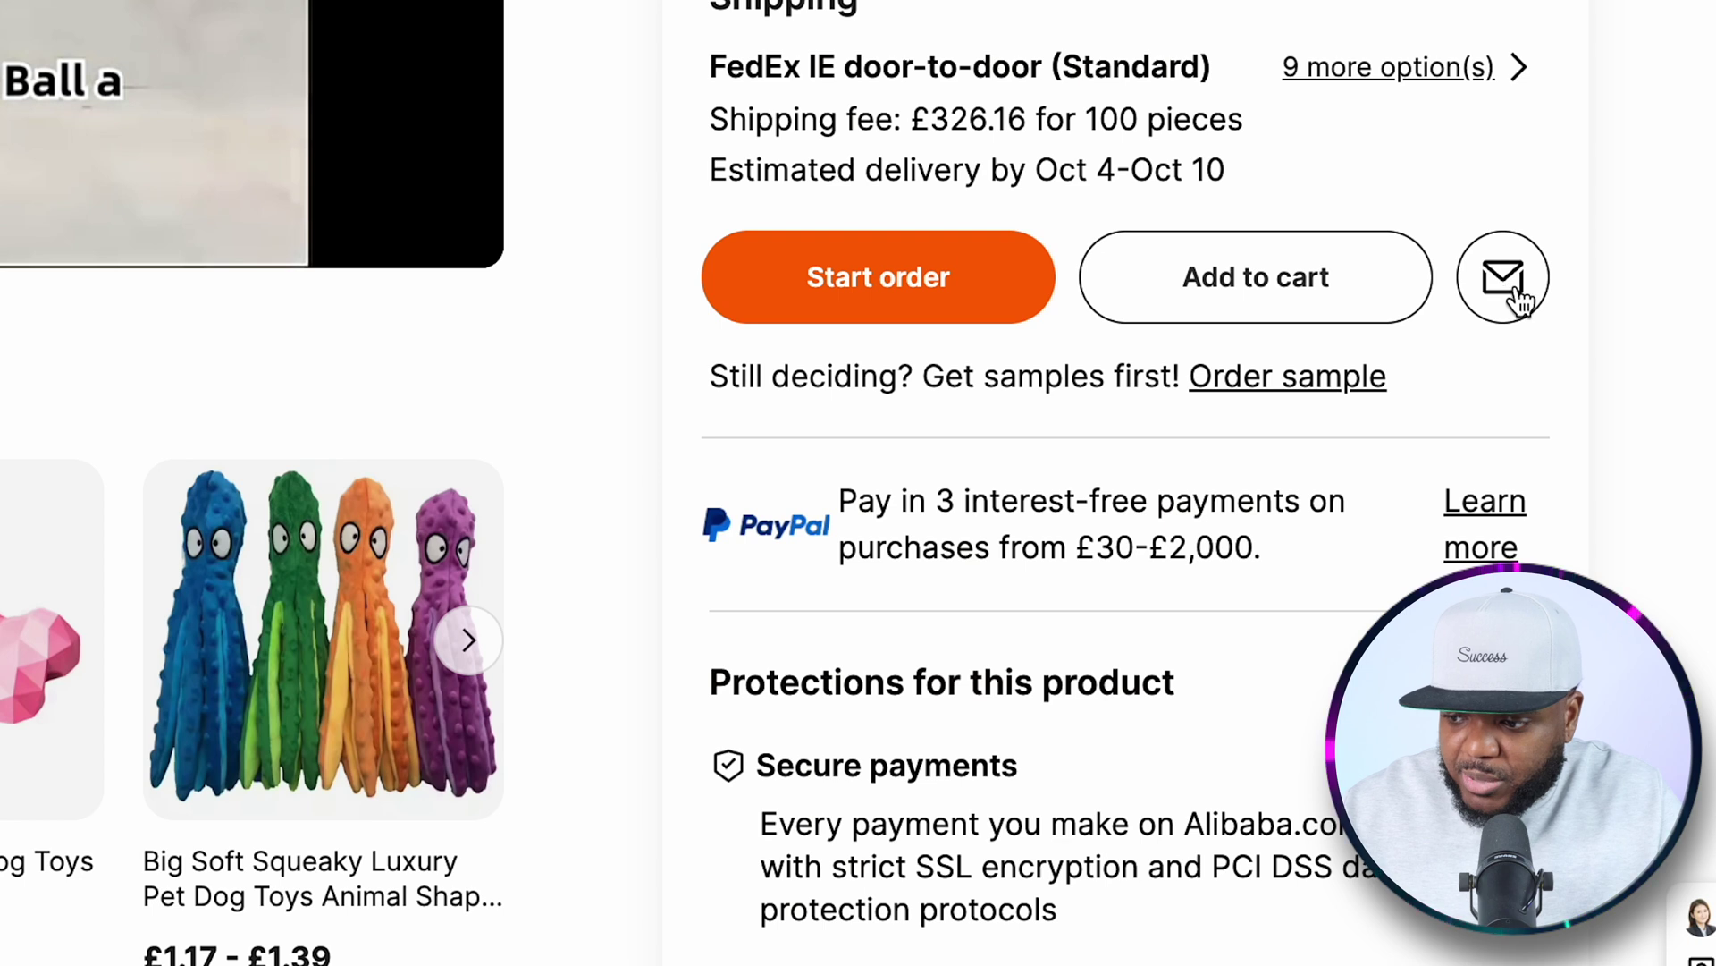
{"action": "left_click", "coordinate": [1519, 282]}
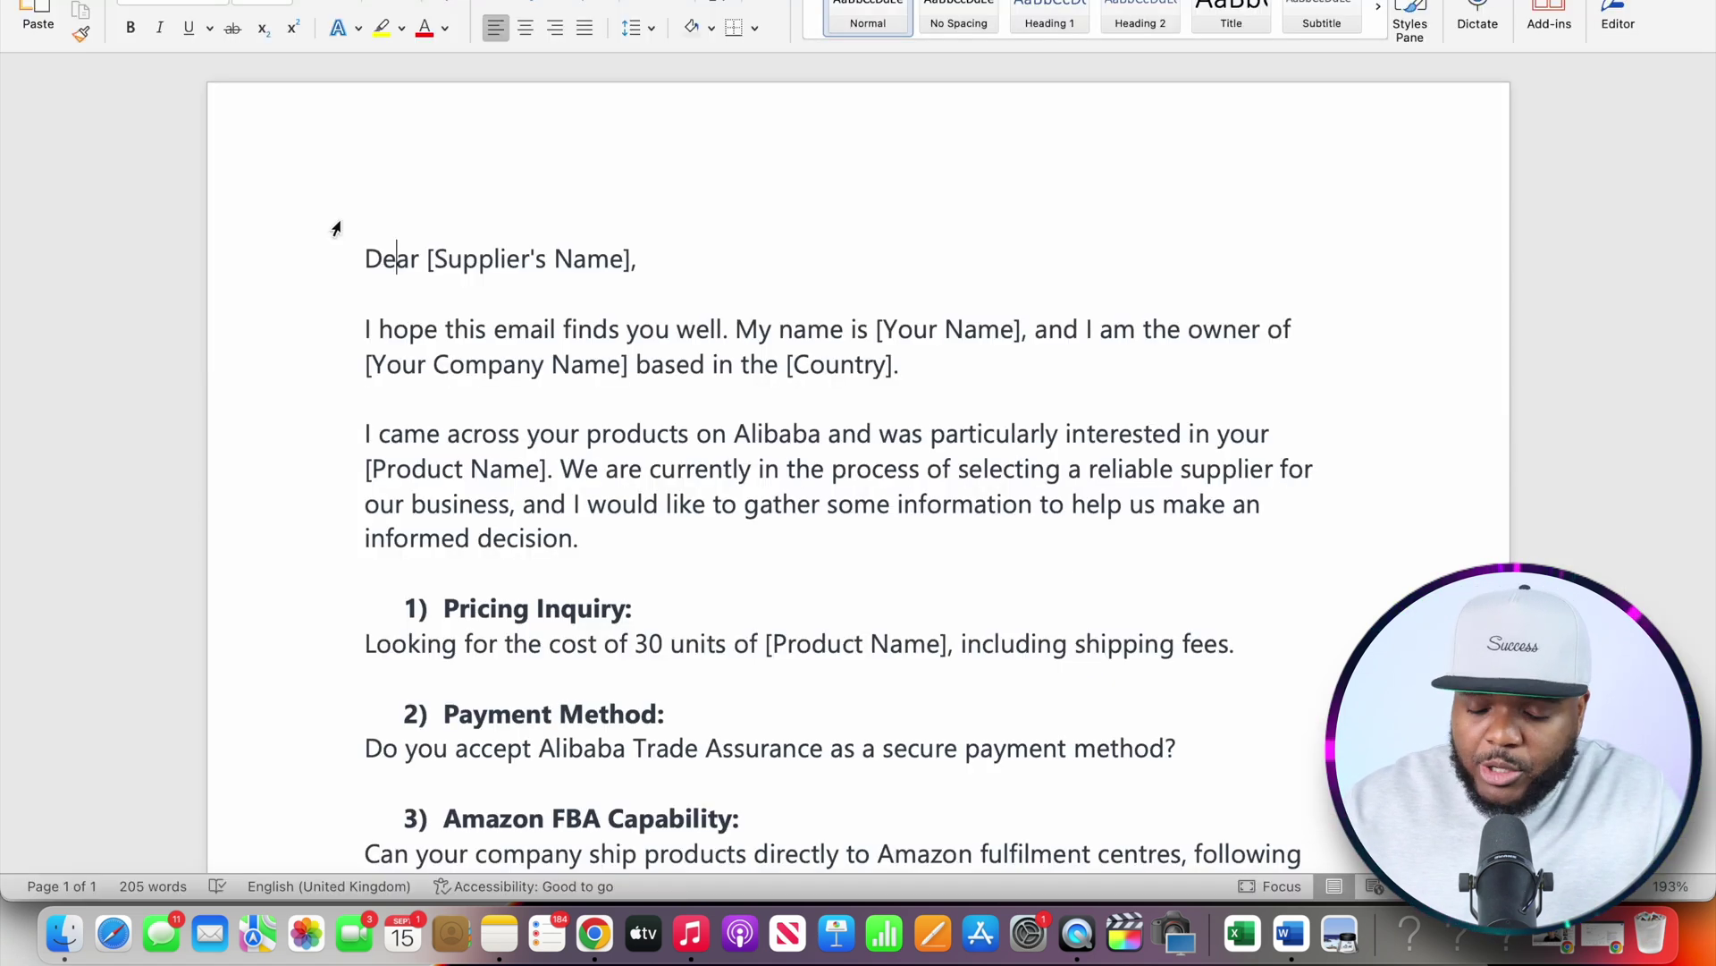
In Word, read the supplier email template's sections on pricing, payment method, Amazon FBA capability, warranty and urgency
{"action": "scroll", "coordinate": [336, 229], "scroll_direction": "down", "scroll_amount": 2}
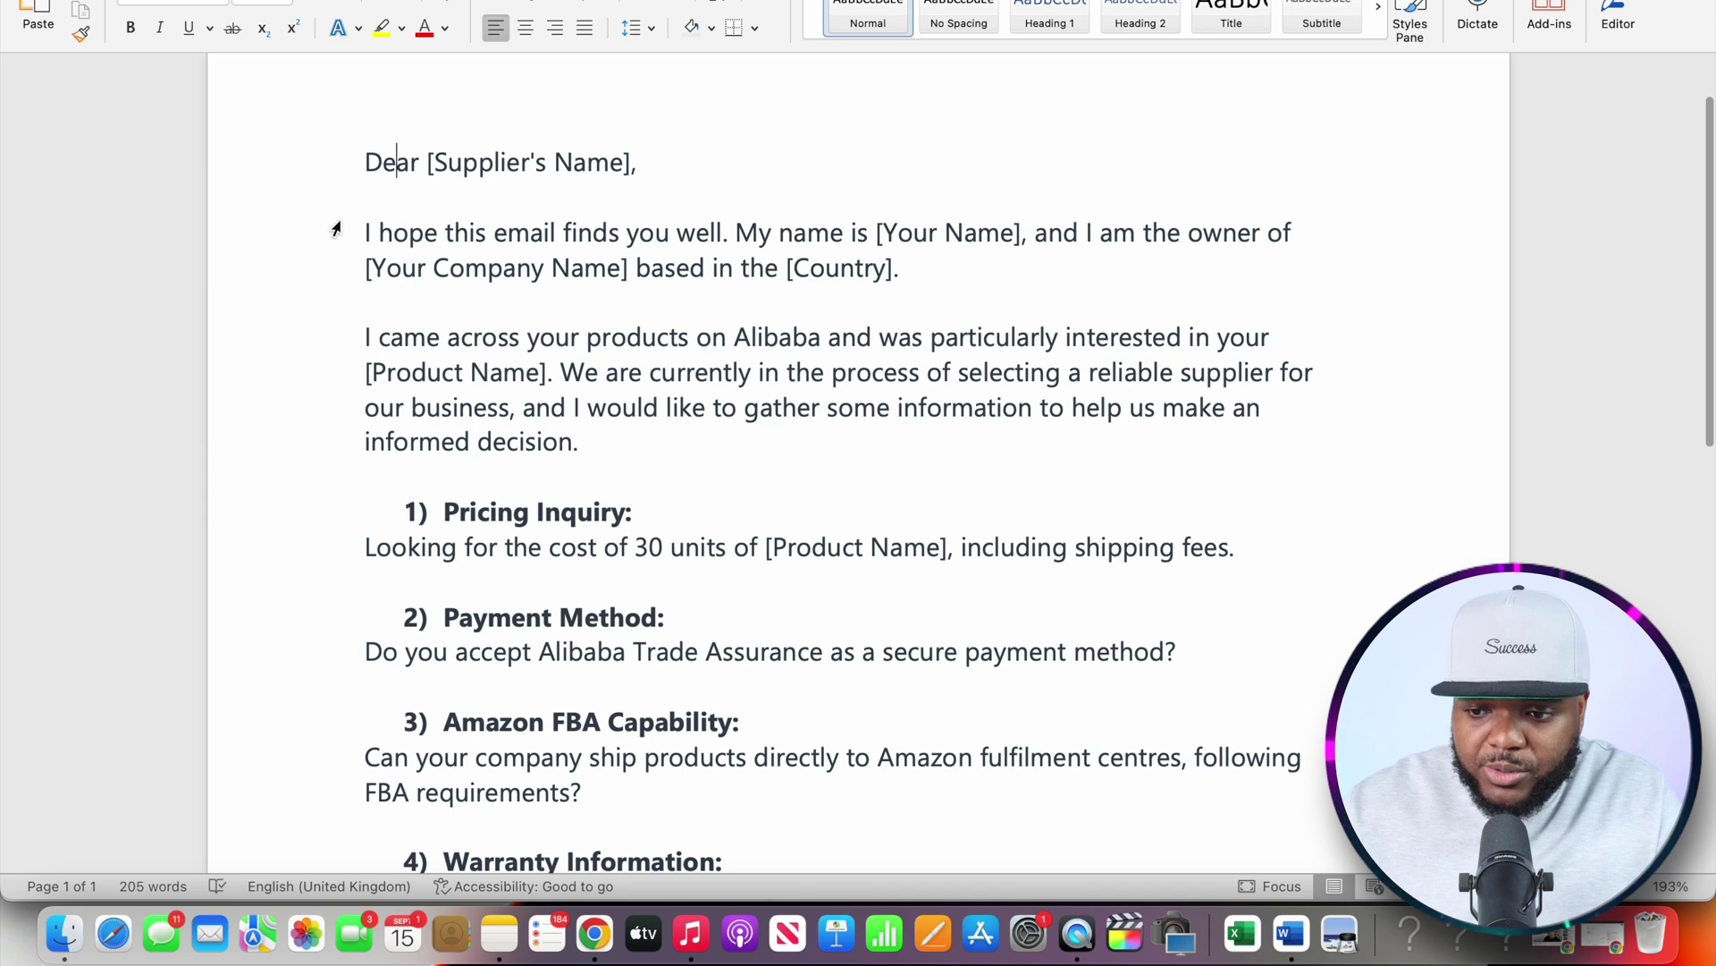
{"action": "scroll", "coordinate": [336, 228], "scroll_direction": "down", "scroll_amount": 2}
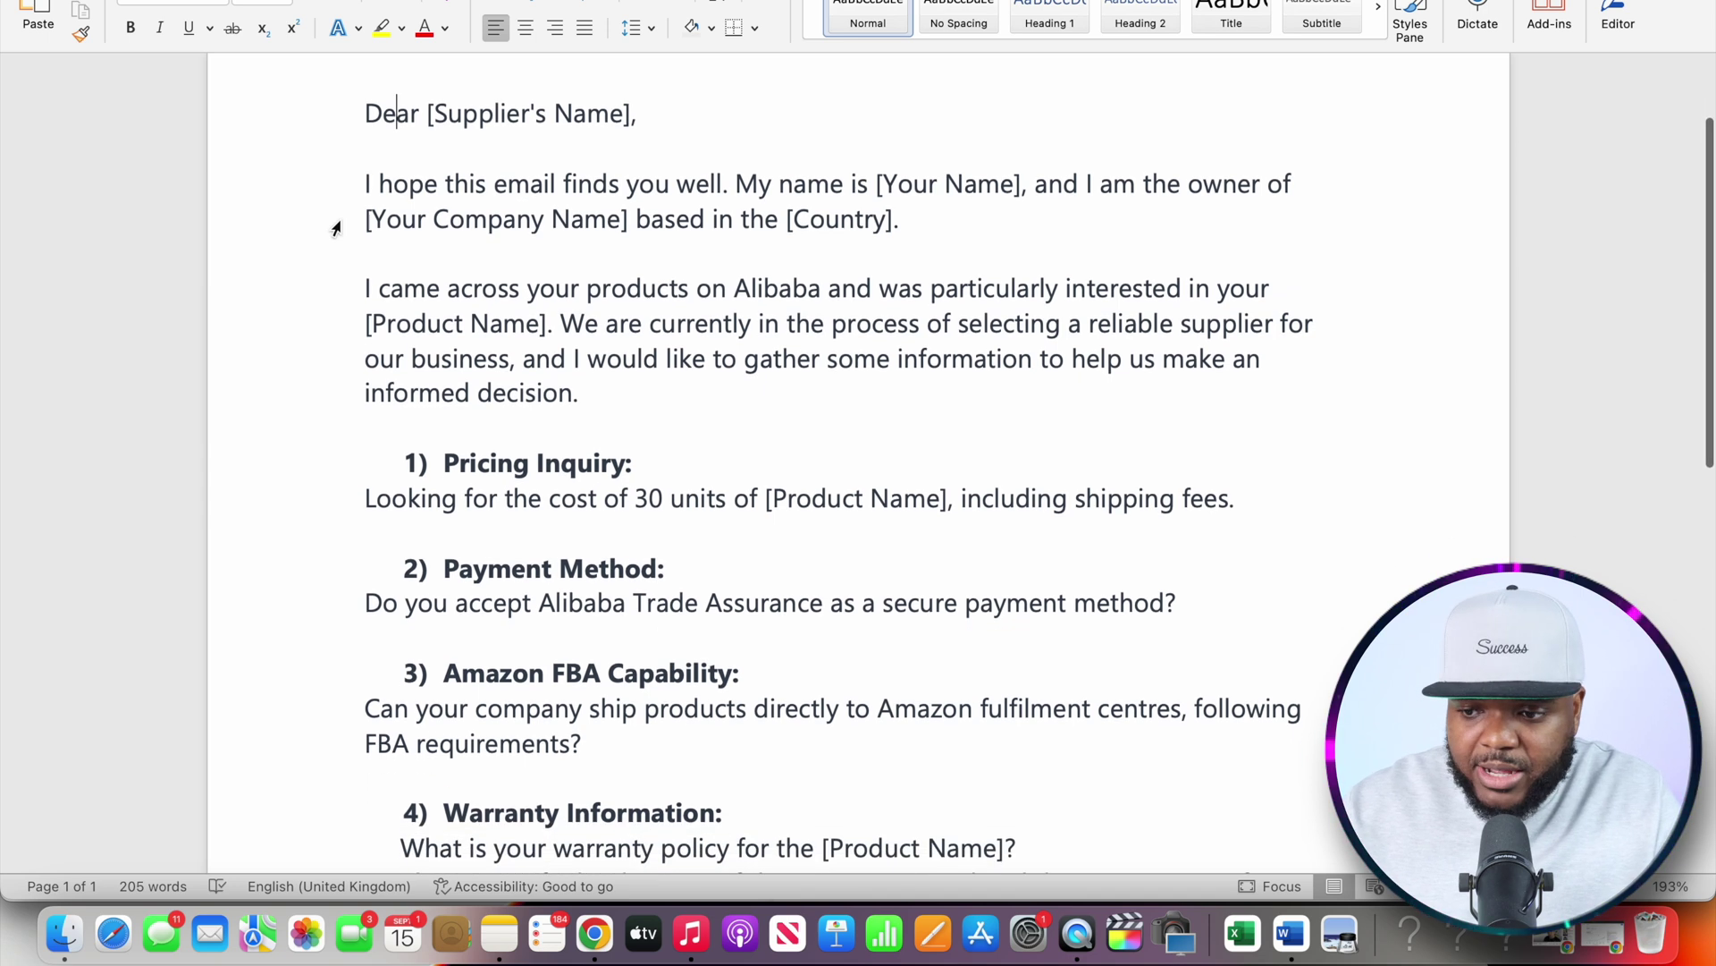
{"action": "scroll", "coordinate": [336, 229], "scroll_direction": "down", "scroll_amount": 2}
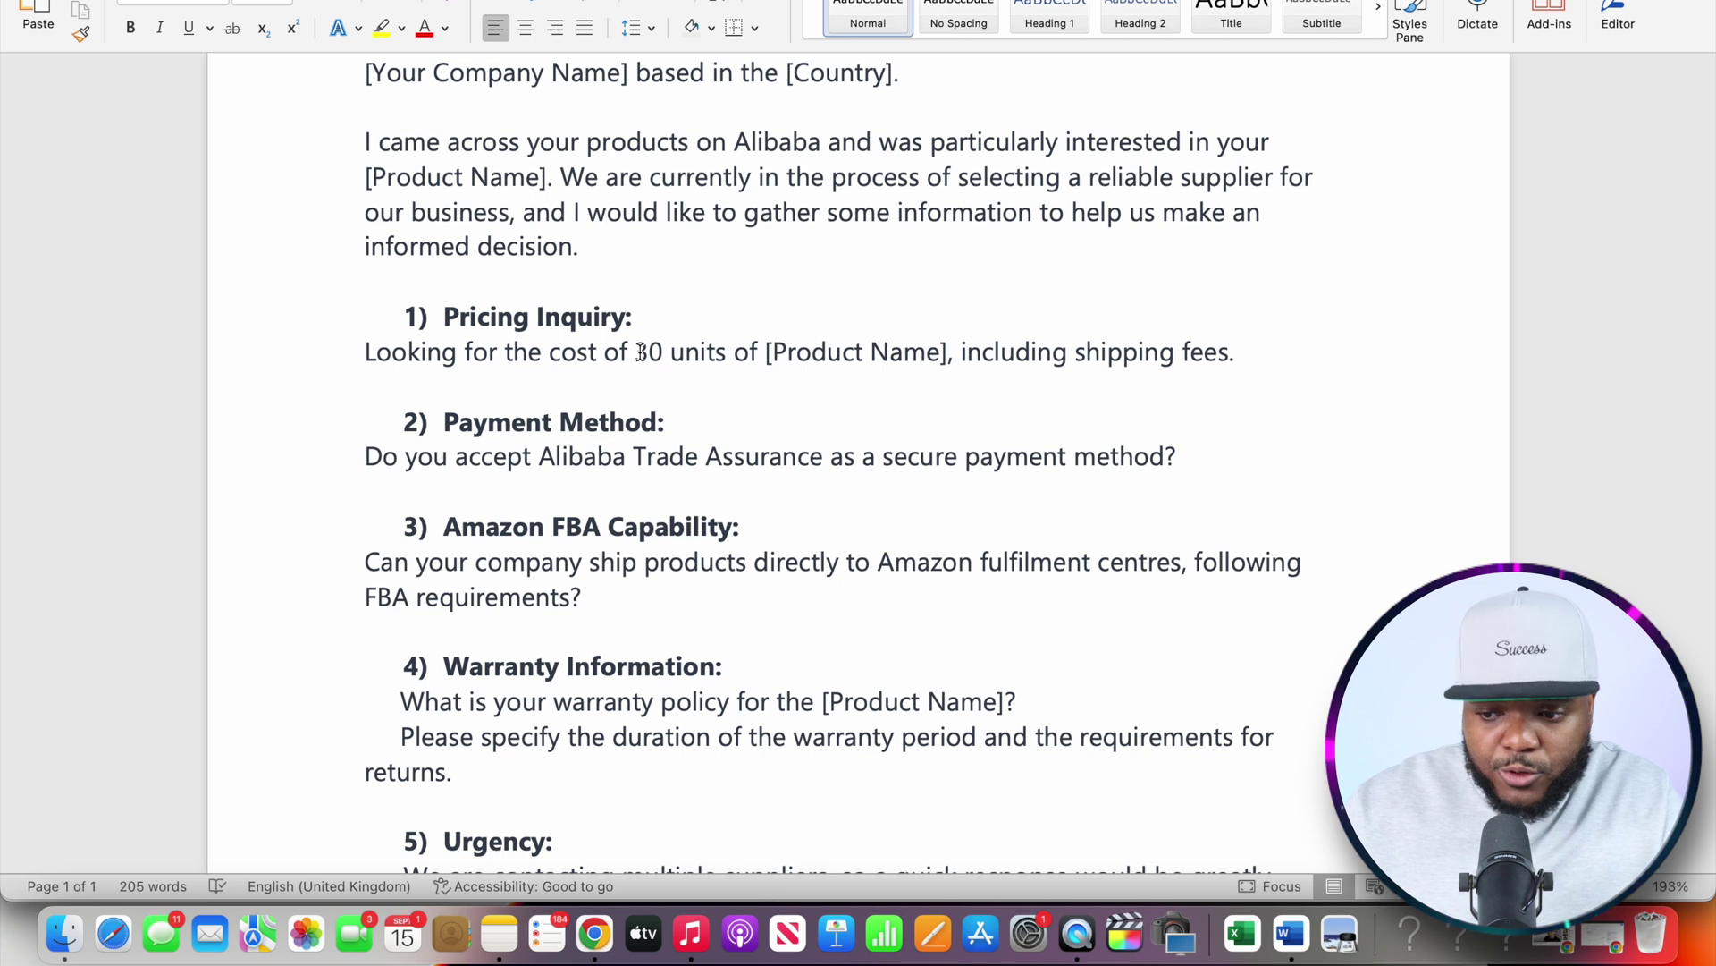
{"action": "left_click_drag", "start_coordinate": [640, 351], "coordinate": [744, 354]}
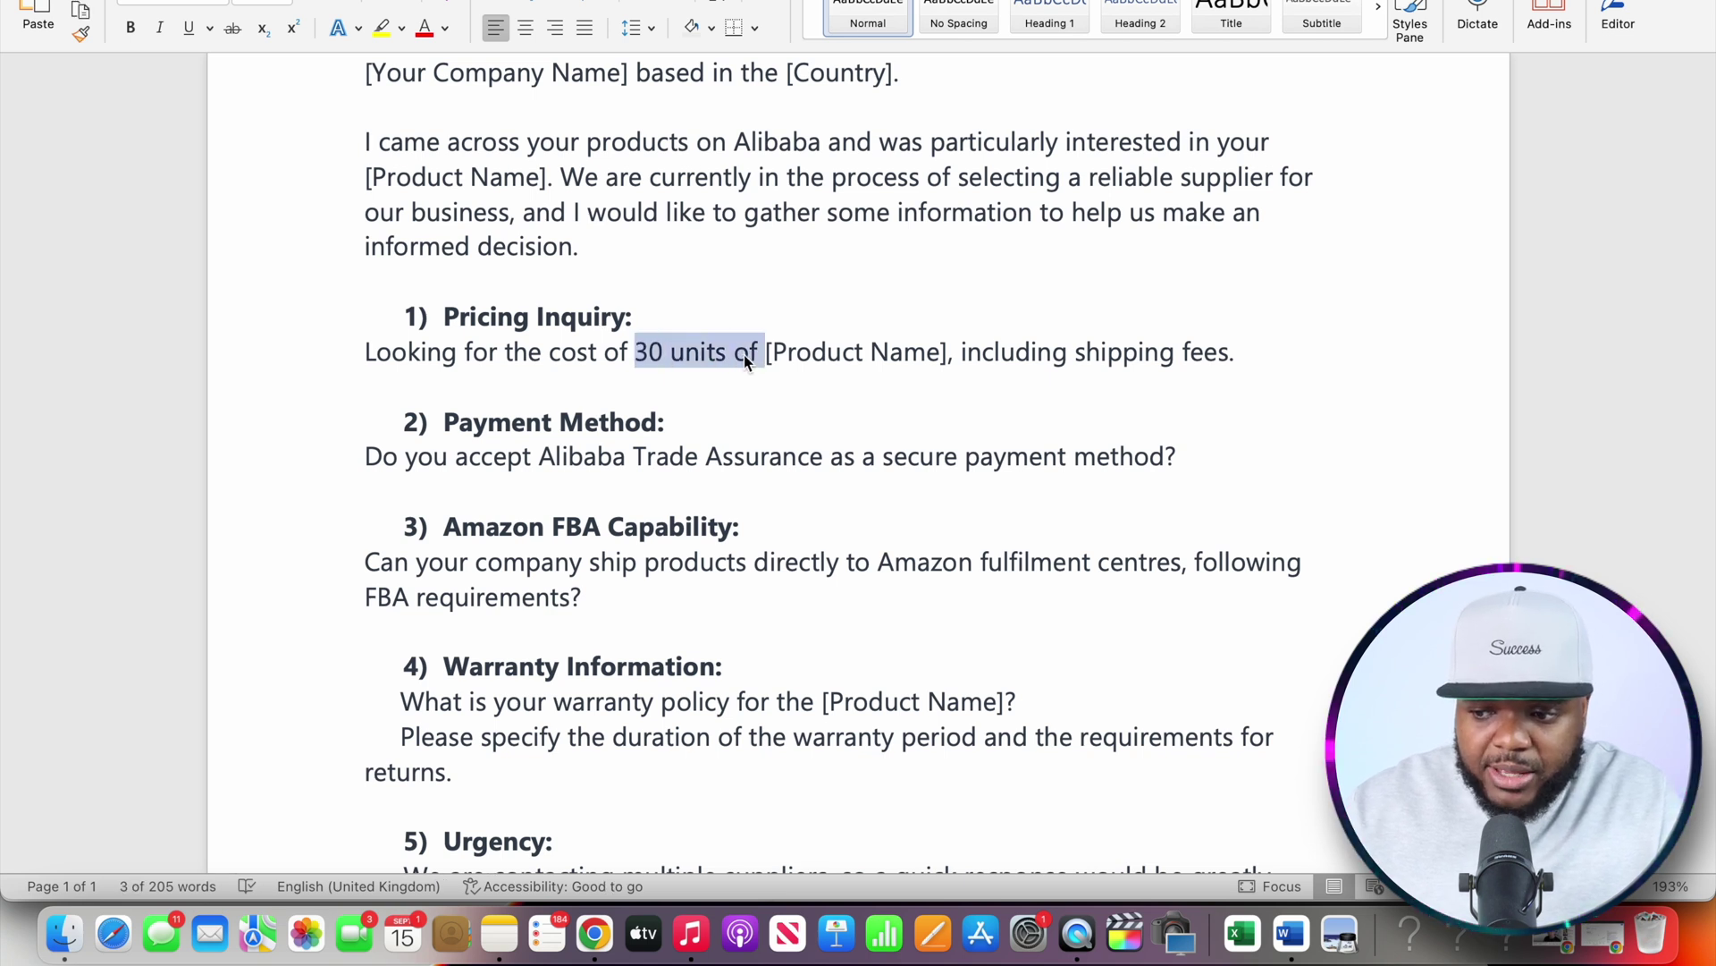
{"action": "left_click_drag", "start_coordinate": [517, 453], "coordinate": [777, 461]}
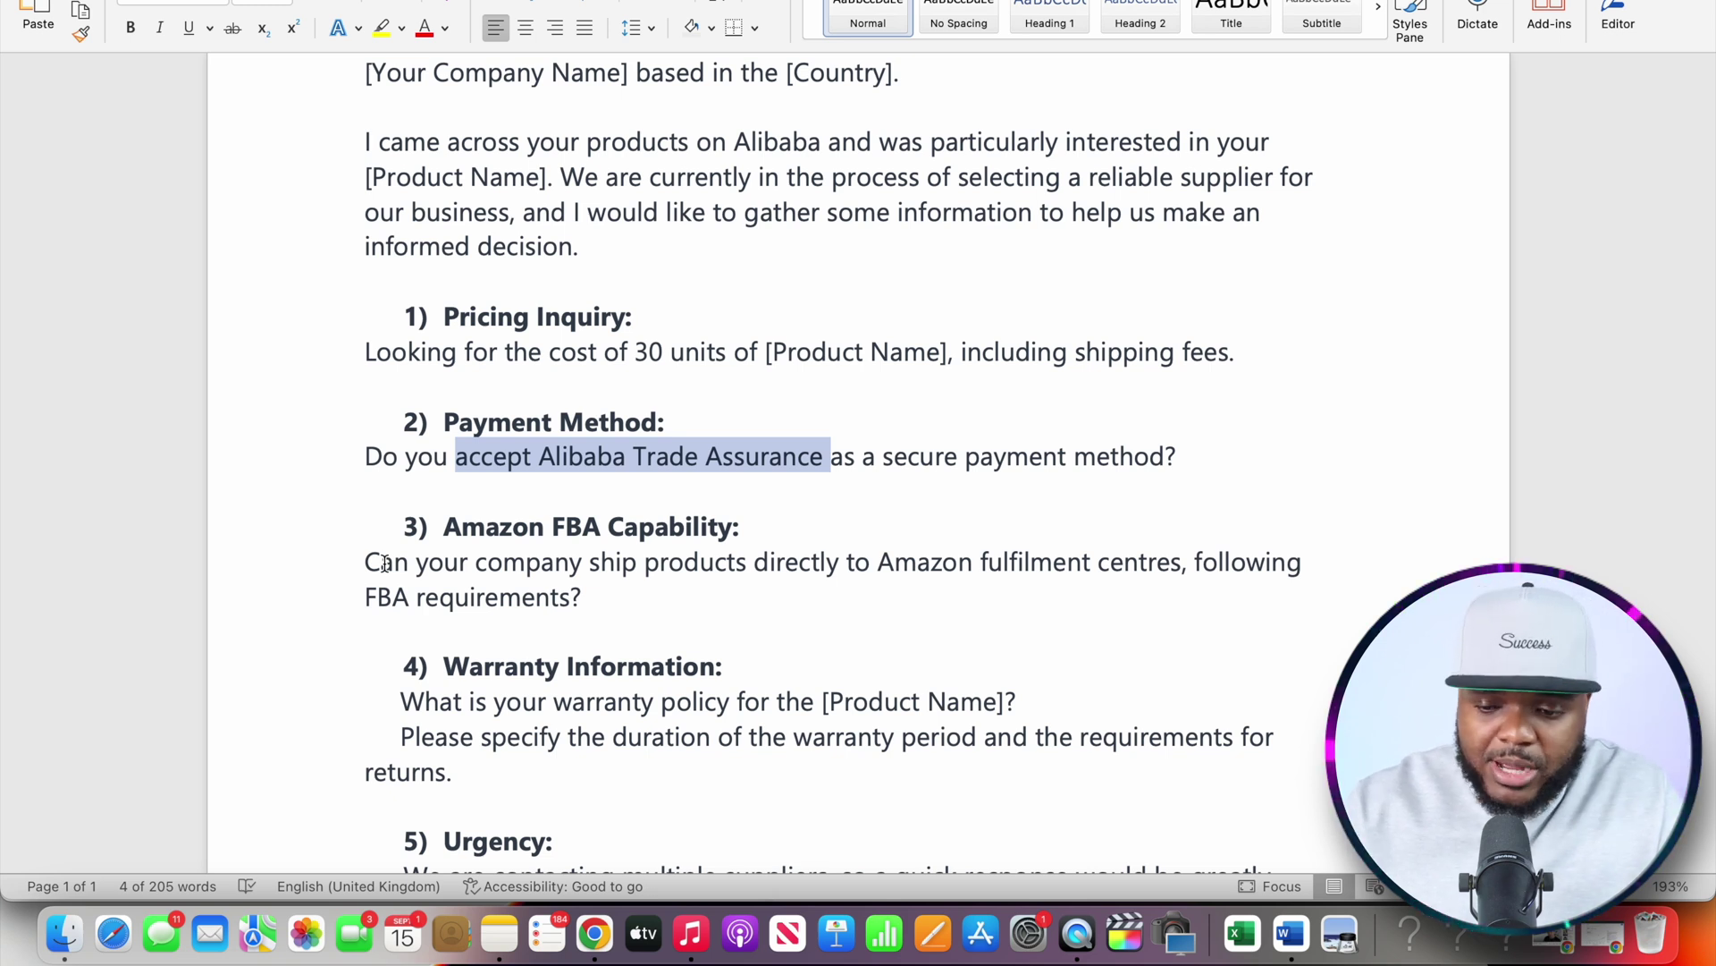
{"action": "scroll", "coordinate": [385, 561], "scroll_direction": "down", "scroll_amount": 2}
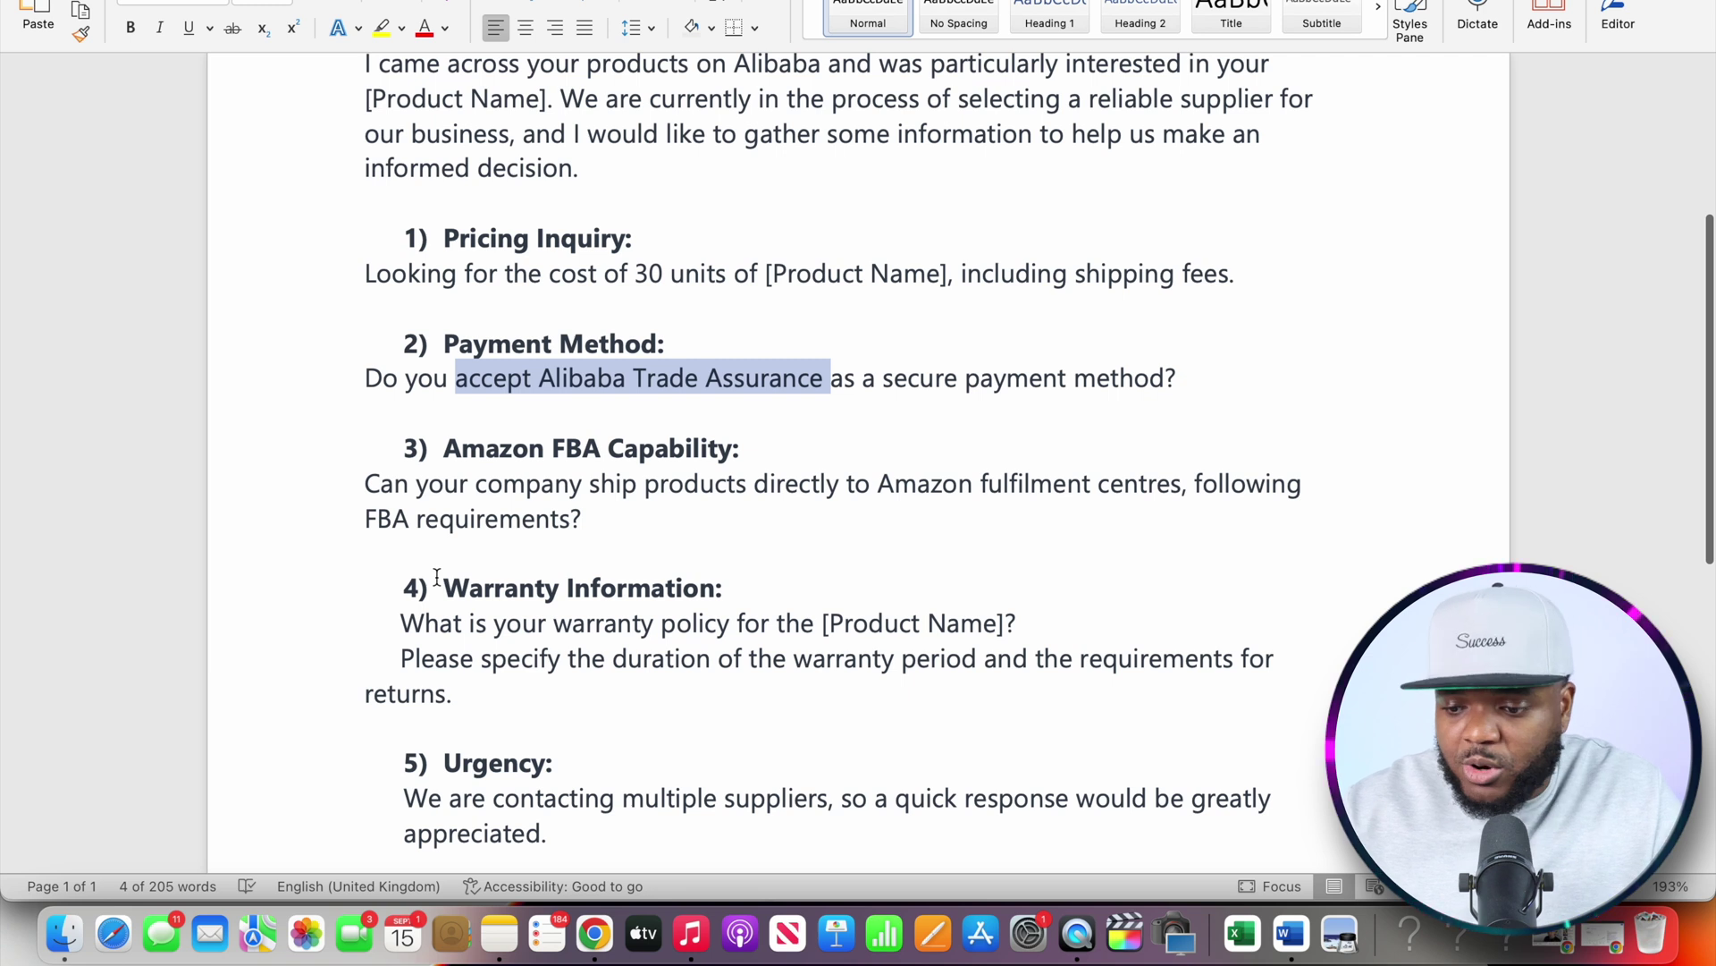
{"action": "scroll", "coordinate": [501, 590], "scroll_direction": "down", "scroll_amount": 4}
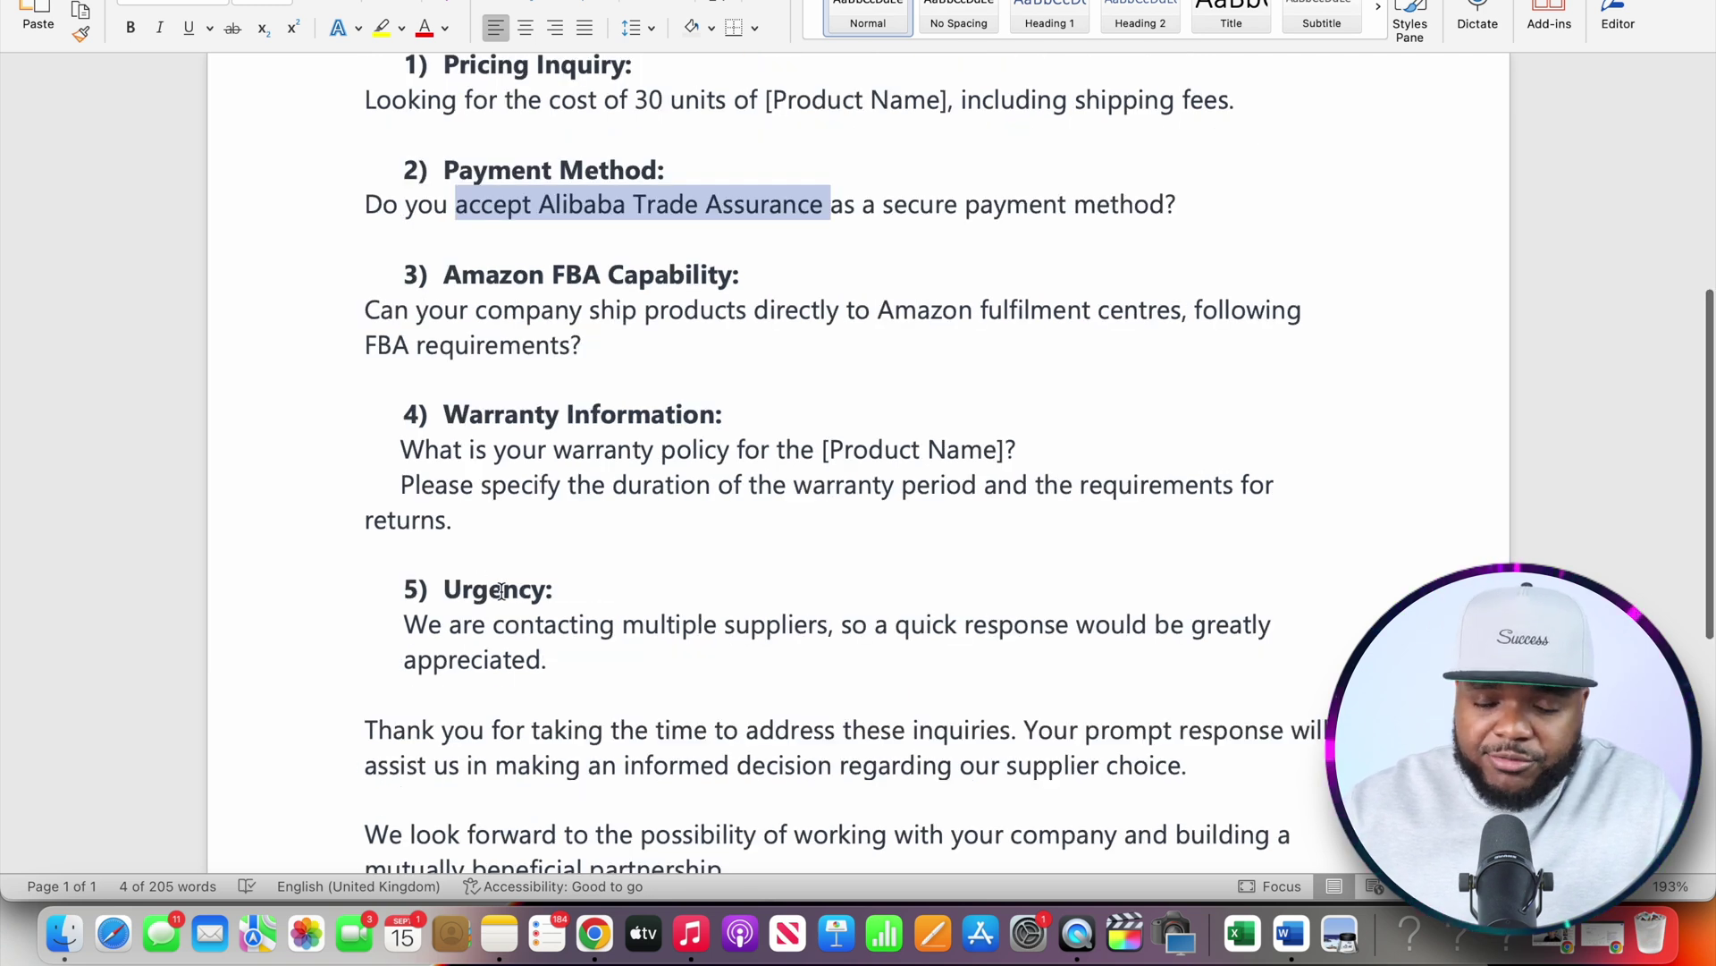
{"action": "scroll", "coordinate": [500, 590], "scroll_direction": "up", "scroll_amount": 11}
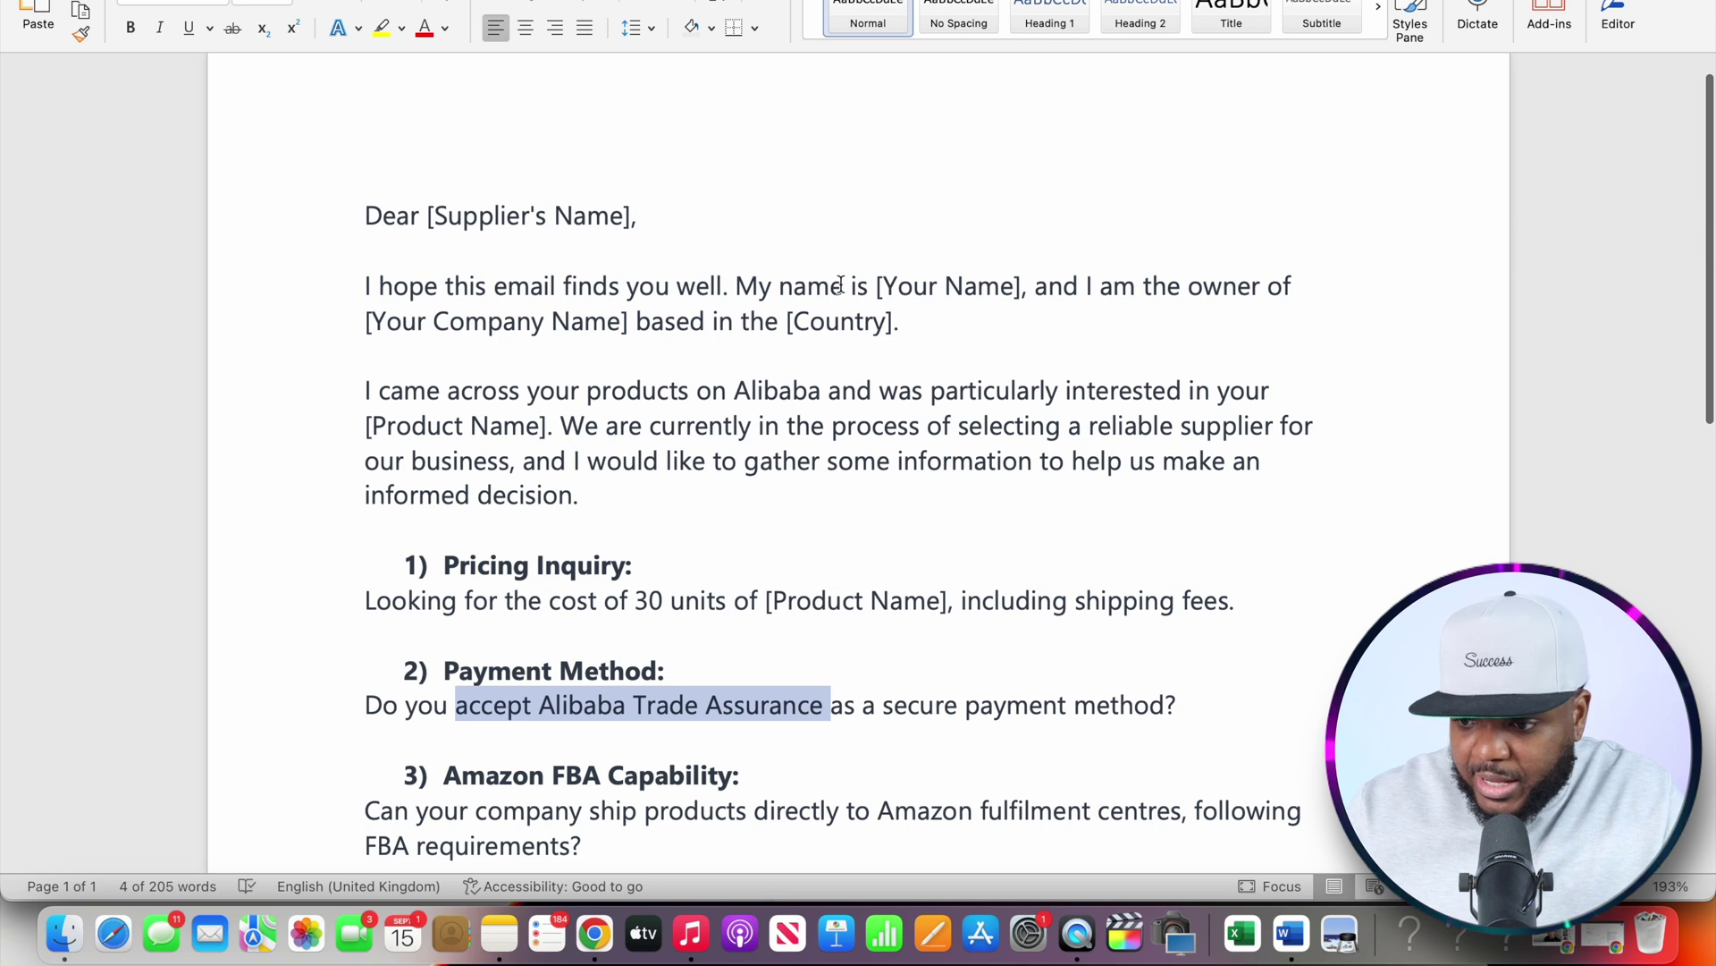
Review the template's placeholders for the sender's name, company name and product name, and read on to the sign-off
{"action": "left_click_drag", "start_coordinate": [880, 286], "coordinate": [979, 293]}
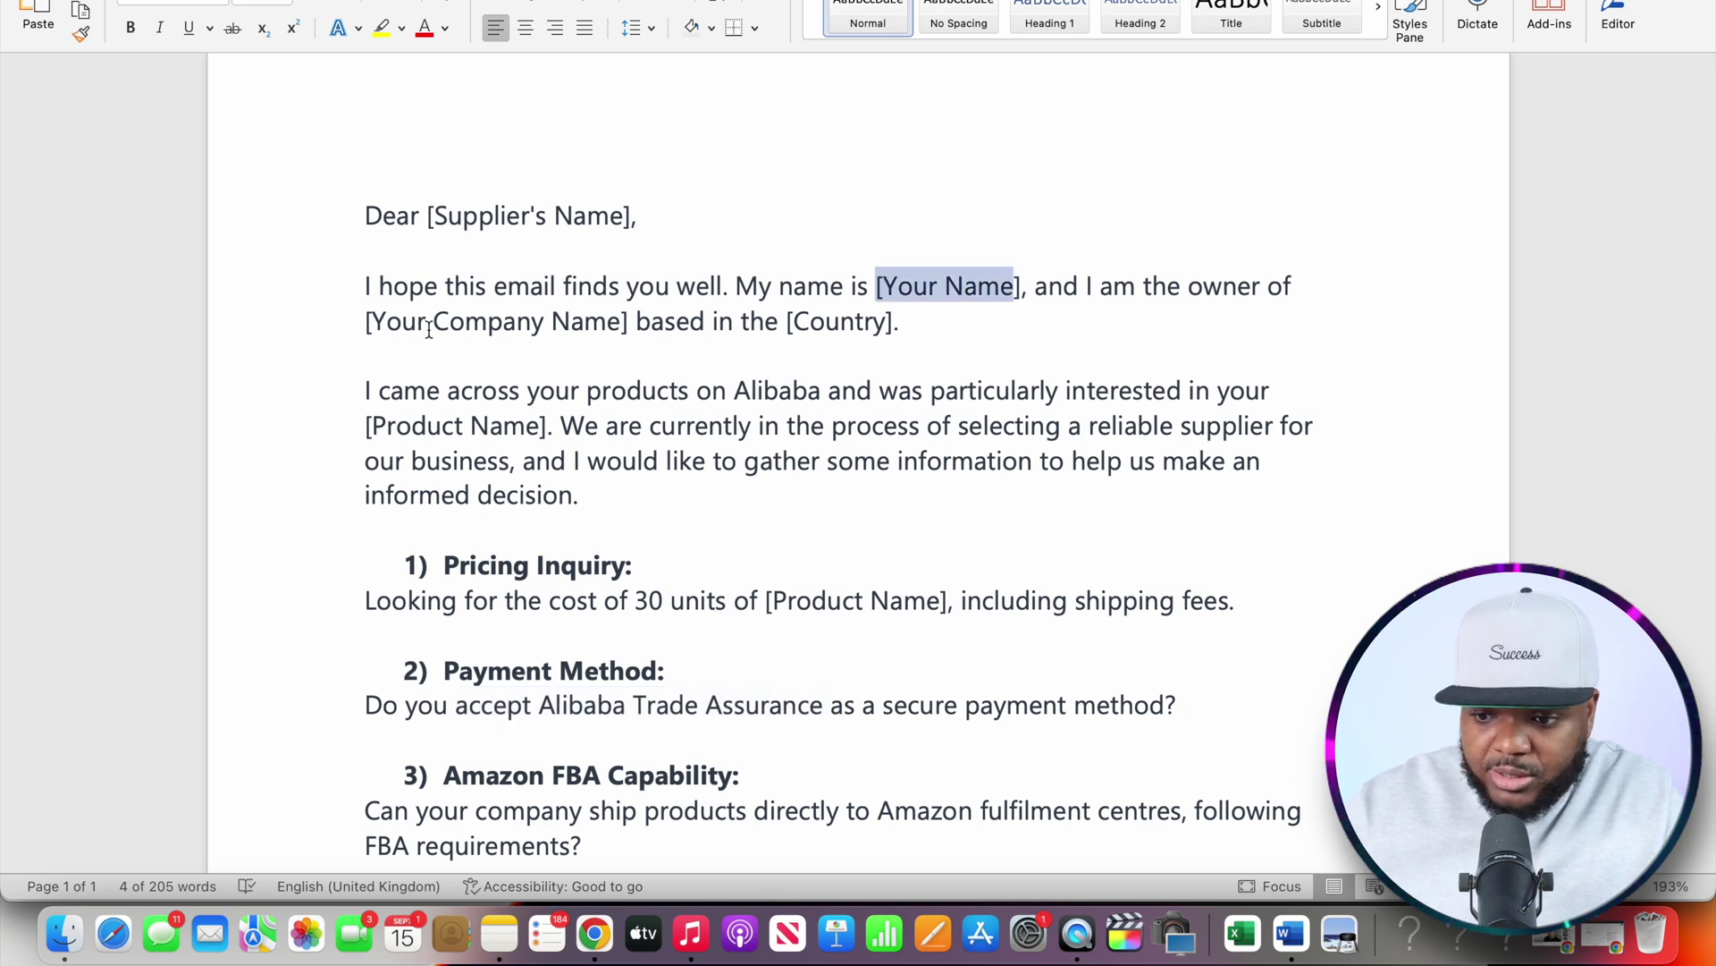
{"action": "left_click_drag", "start_coordinate": [374, 322], "coordinate": [604, 326]}
{"action": "scroll", "coordinate": [568, 438], "scroll_direction": "down", "scroll_amount": 3}
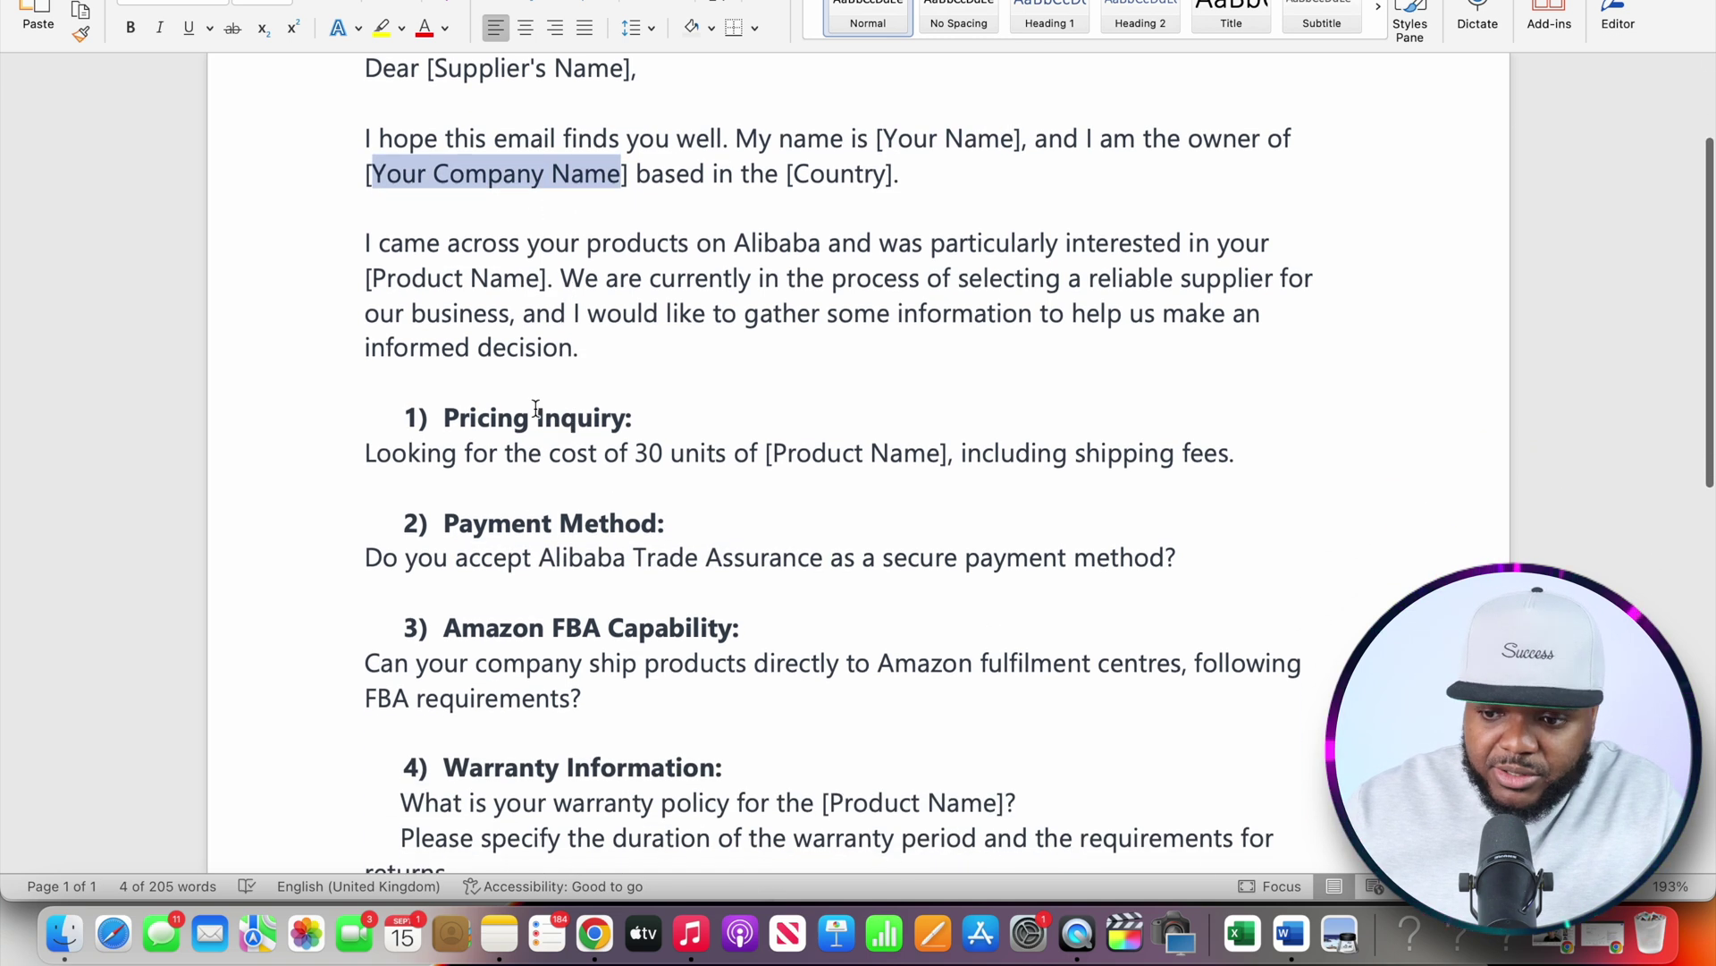
{"action": "left_click_drag", "start_coordinate": [370, 280], "coordinate": [516, 280]}
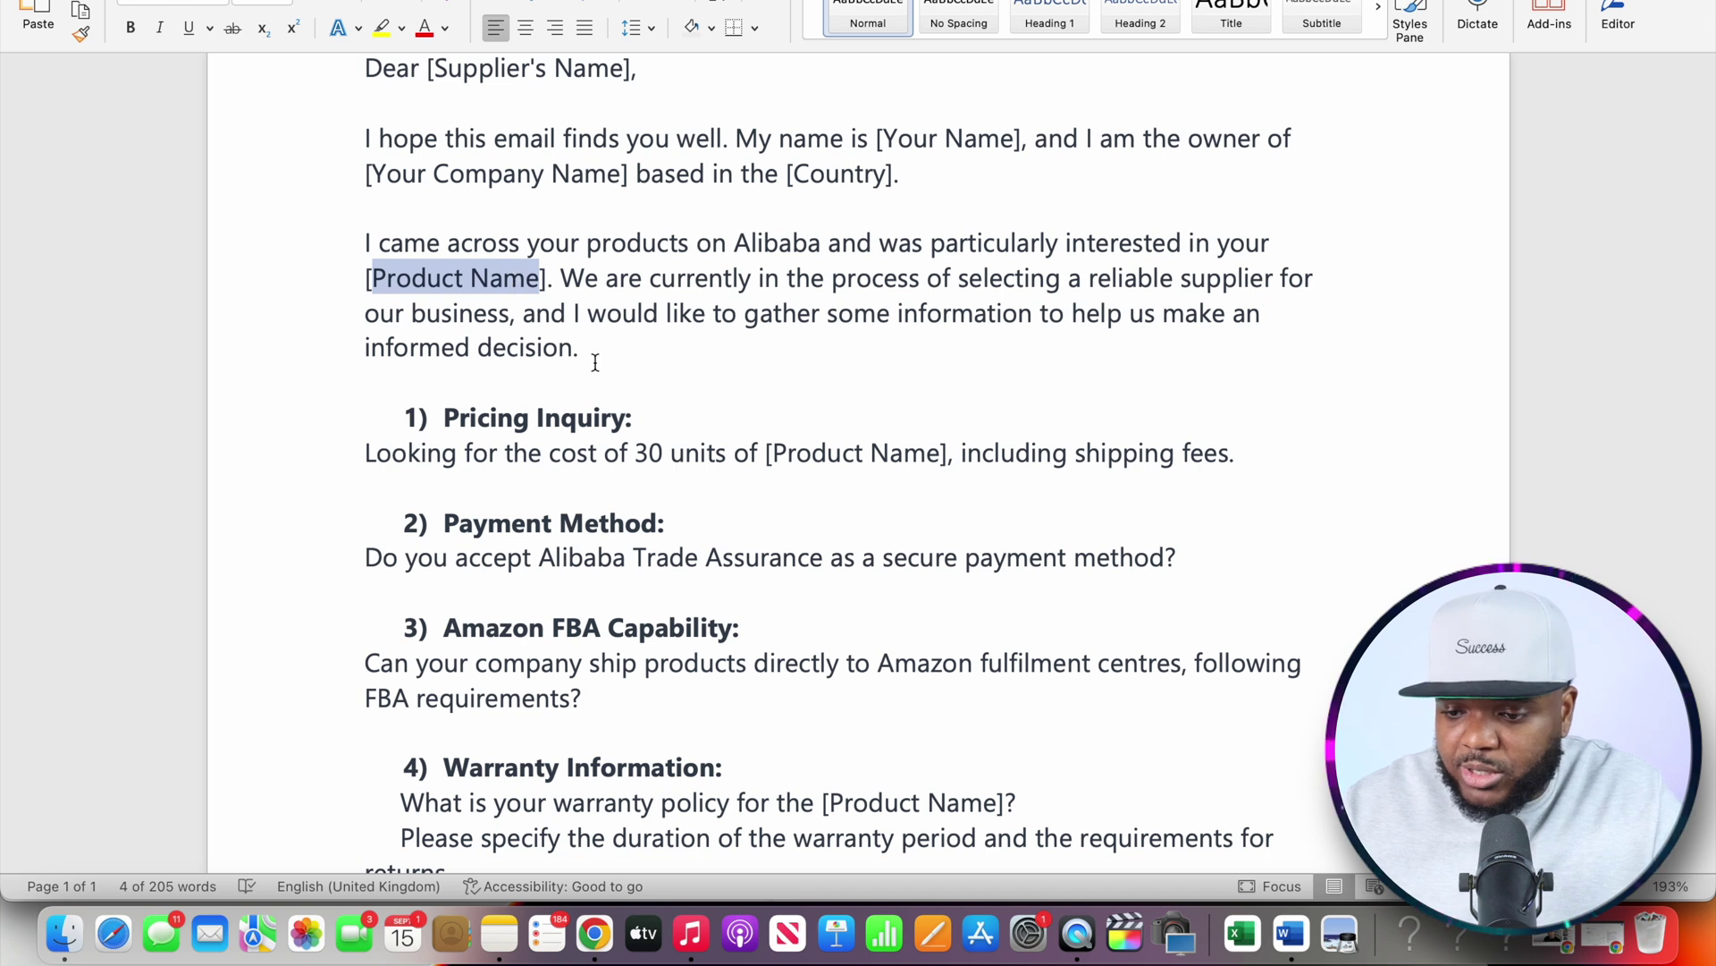
{"action": "scroll", "coordinate": [595, 362], "scroll_direction": "down", "scroll_amount": 10}
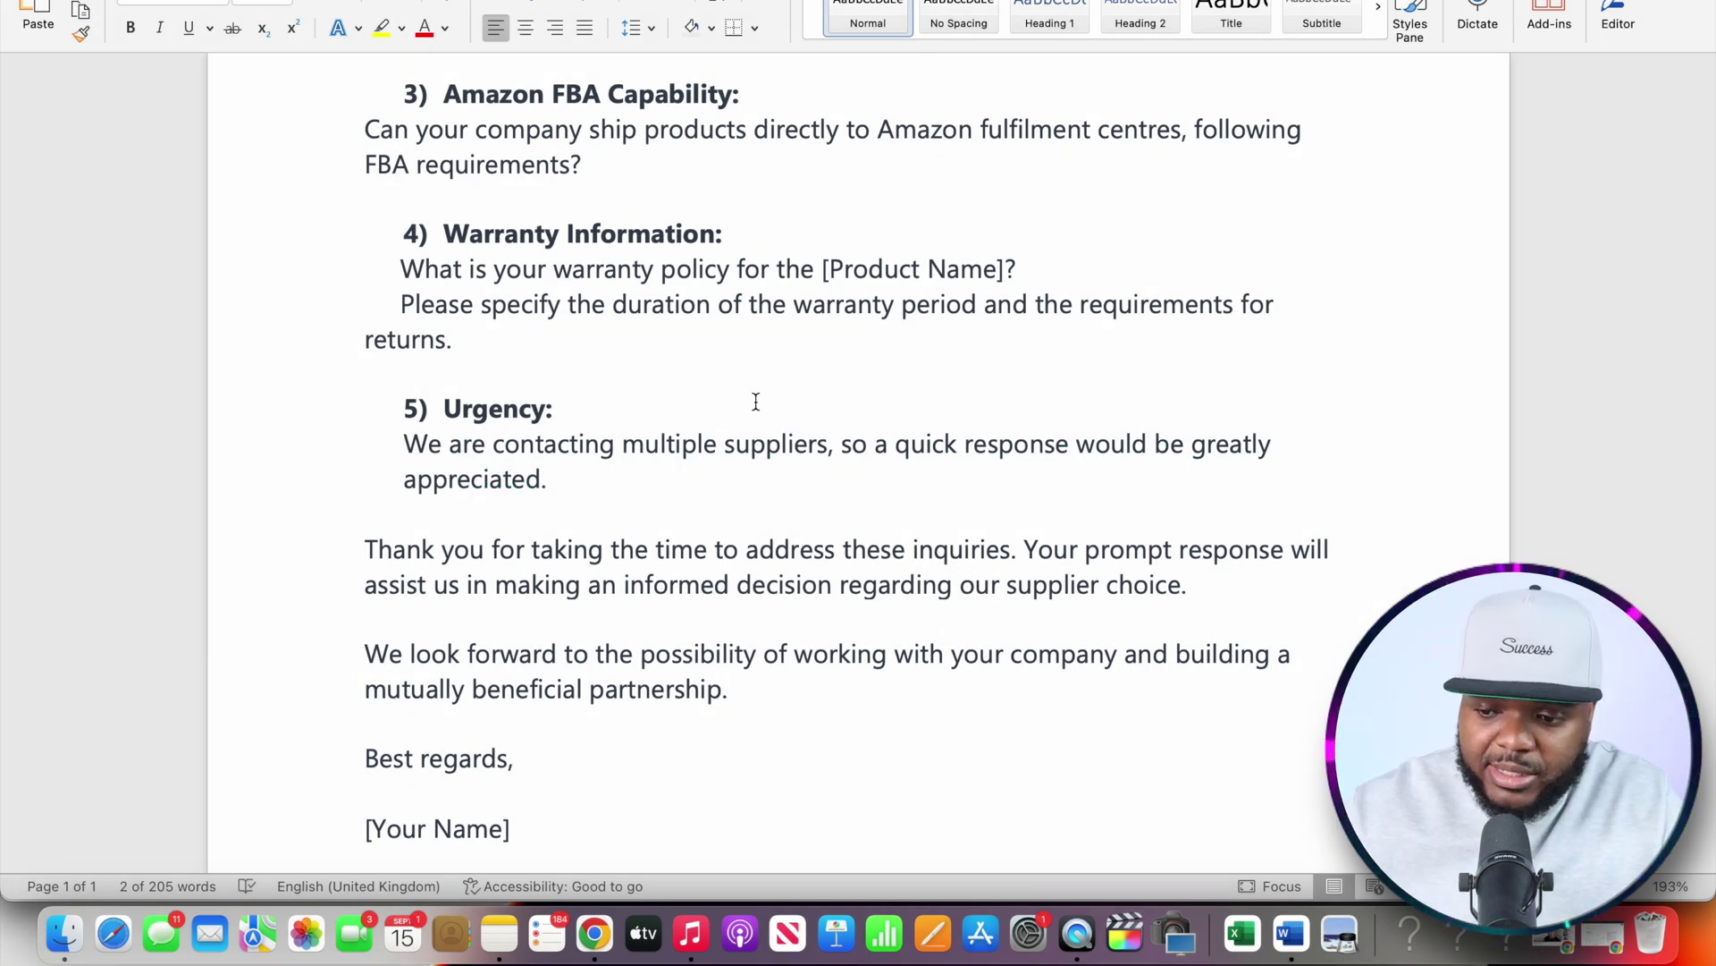
Copy the entire email template from Word and paste it into the message of the Alibaba supplier inquiry
{"action": "scroll", "coordinate": [756, 402], "scroll_direction": "down", "scroll_amount": 3}
{"action": "left_click_drag", "start_coordinate": [753, 743], "coordinate": [429, 53]}
{"action": "left_click_drag", "start_coordinate": [372, 220], "coordinate": [328, 220]}
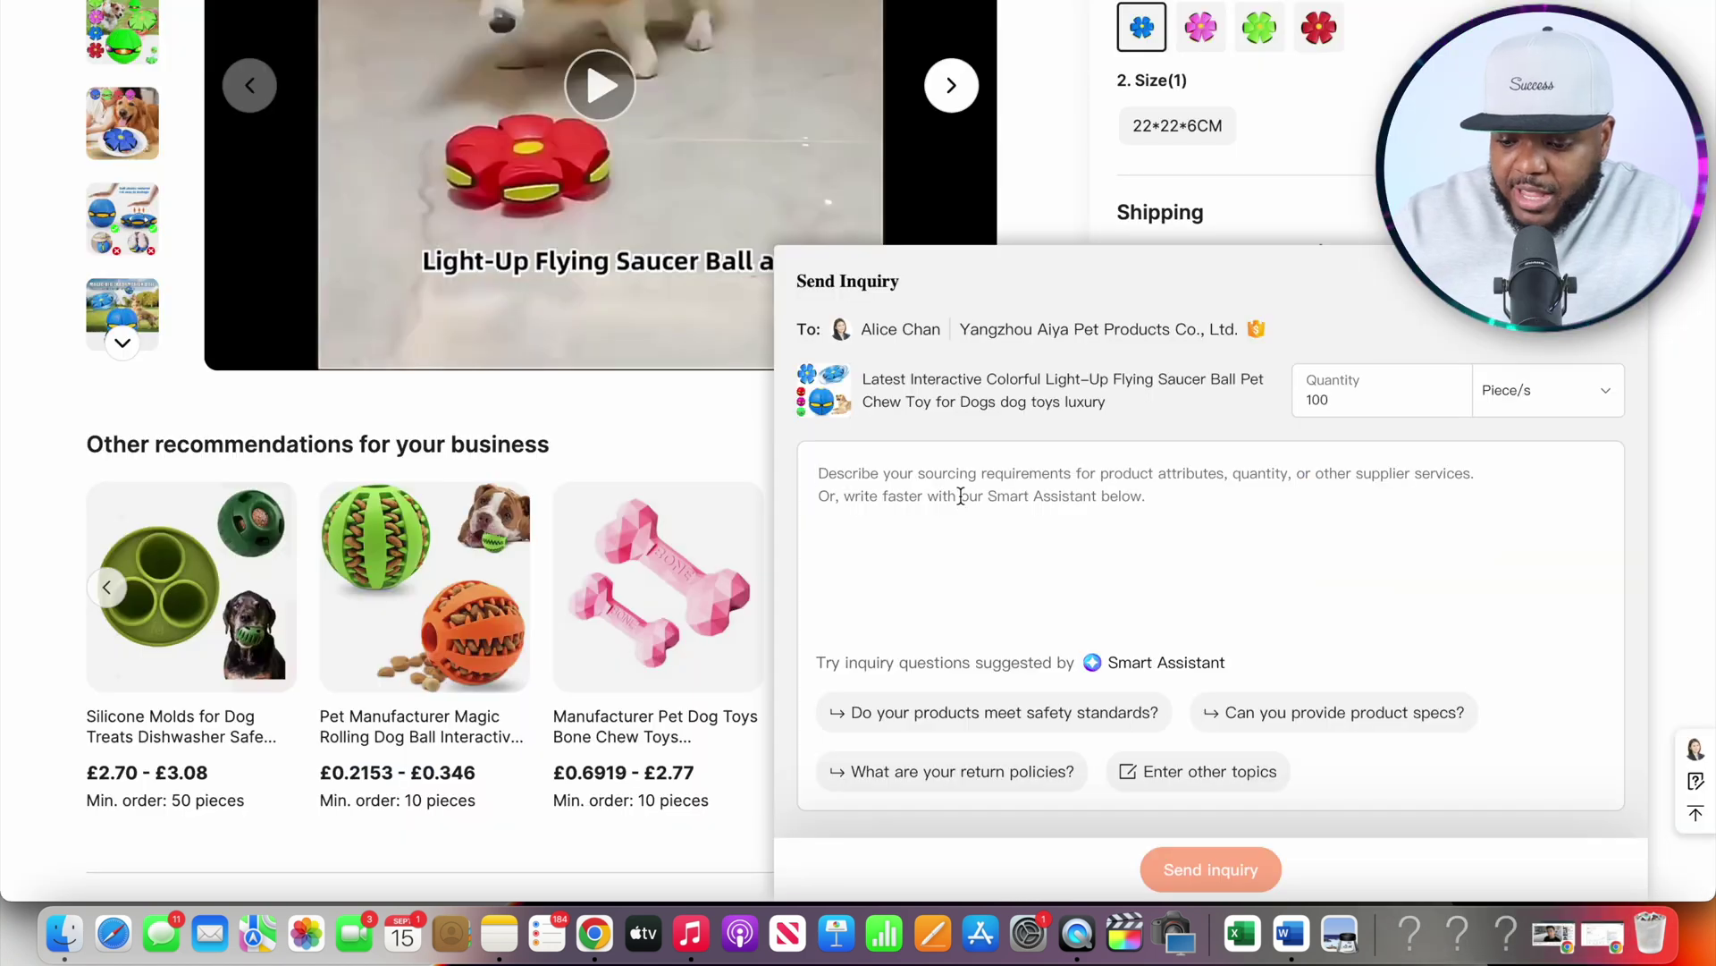
{"action": "key", "text": "super+v"}
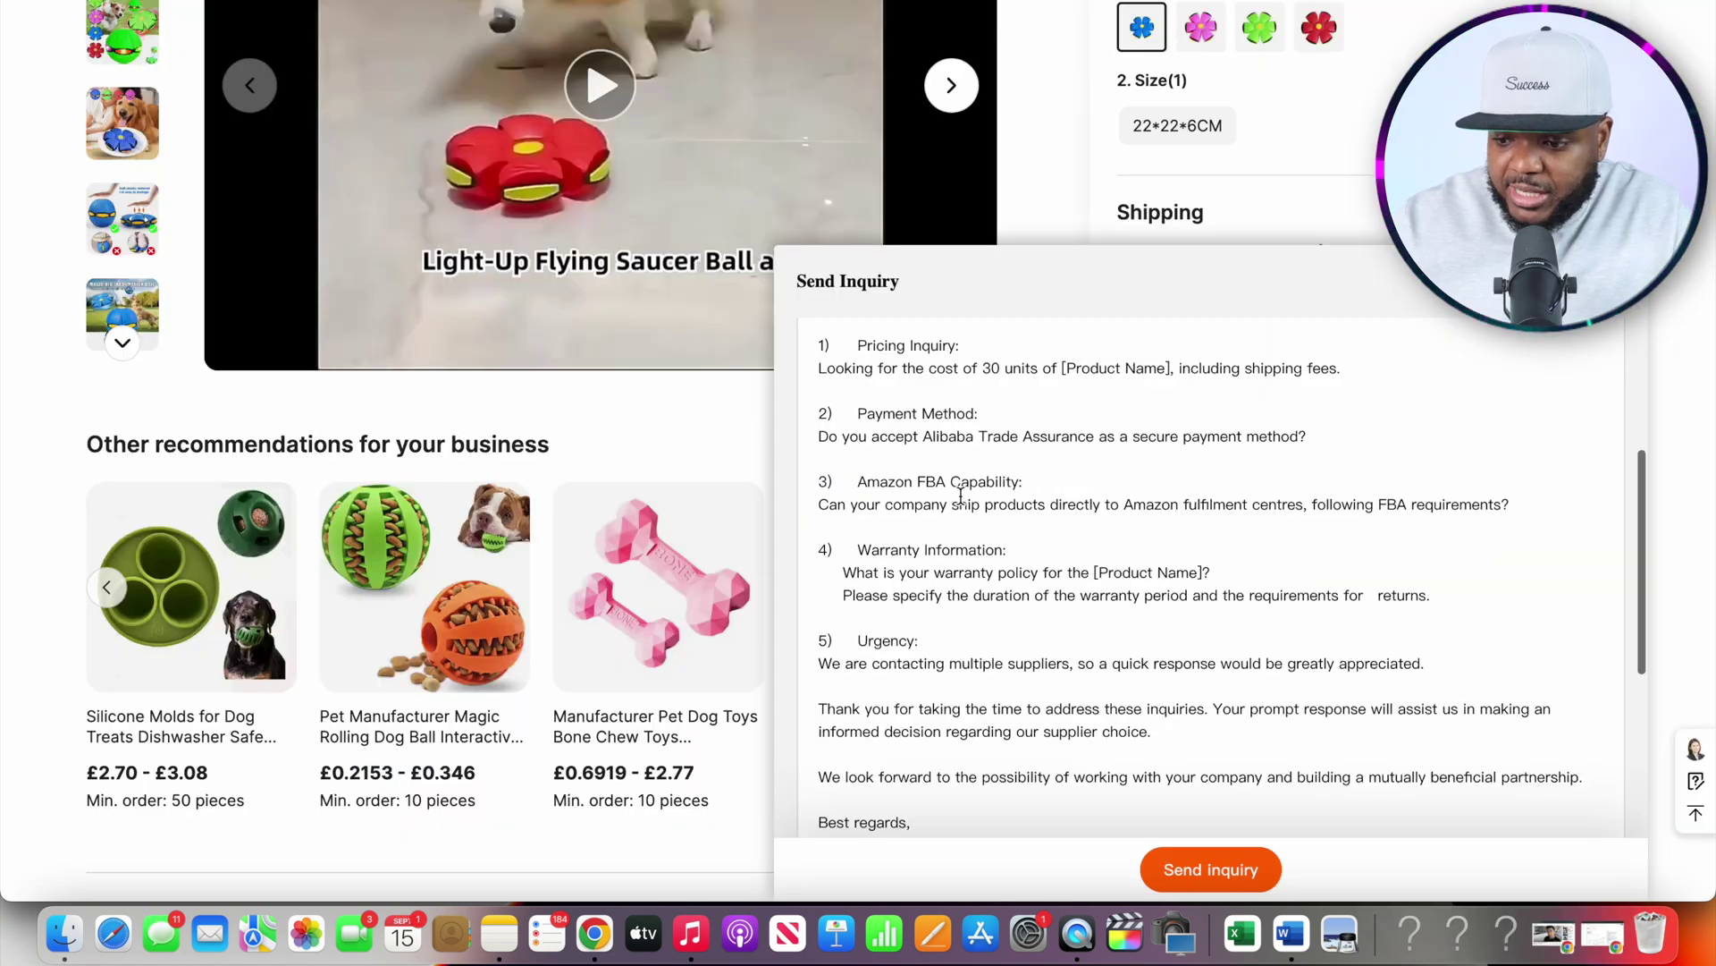
{"action": "scroll", "coordinate": [1059, 508], "scroll_direction": "up", "scroll_amount": 5}
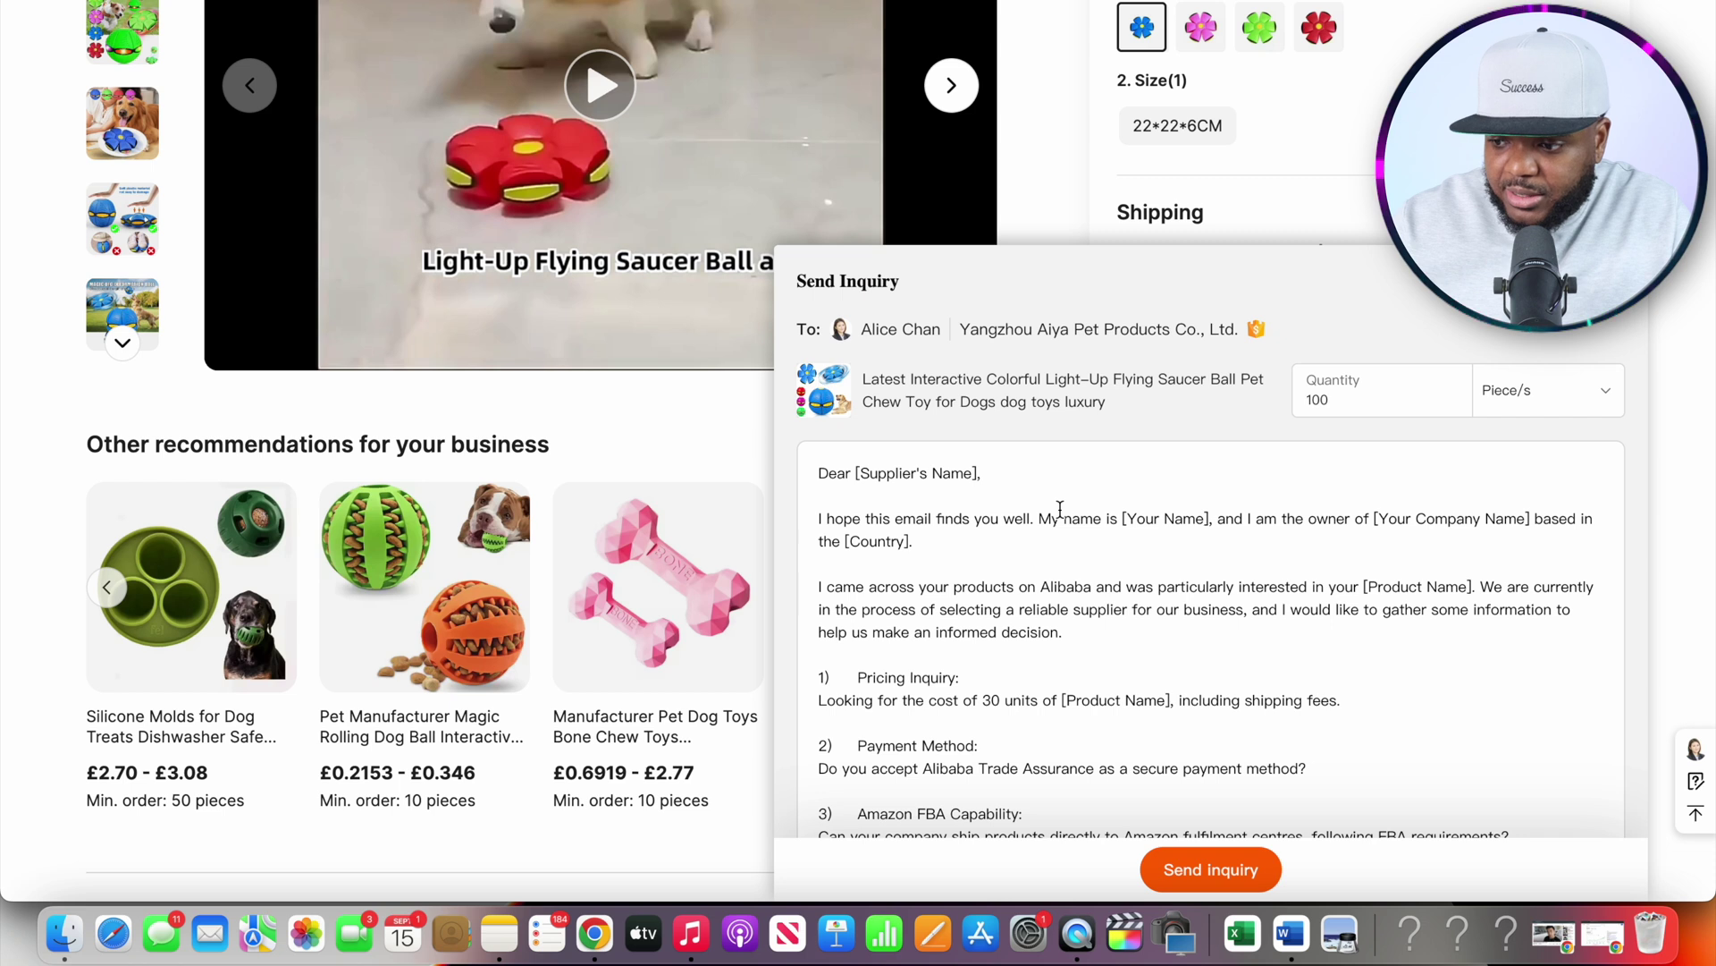